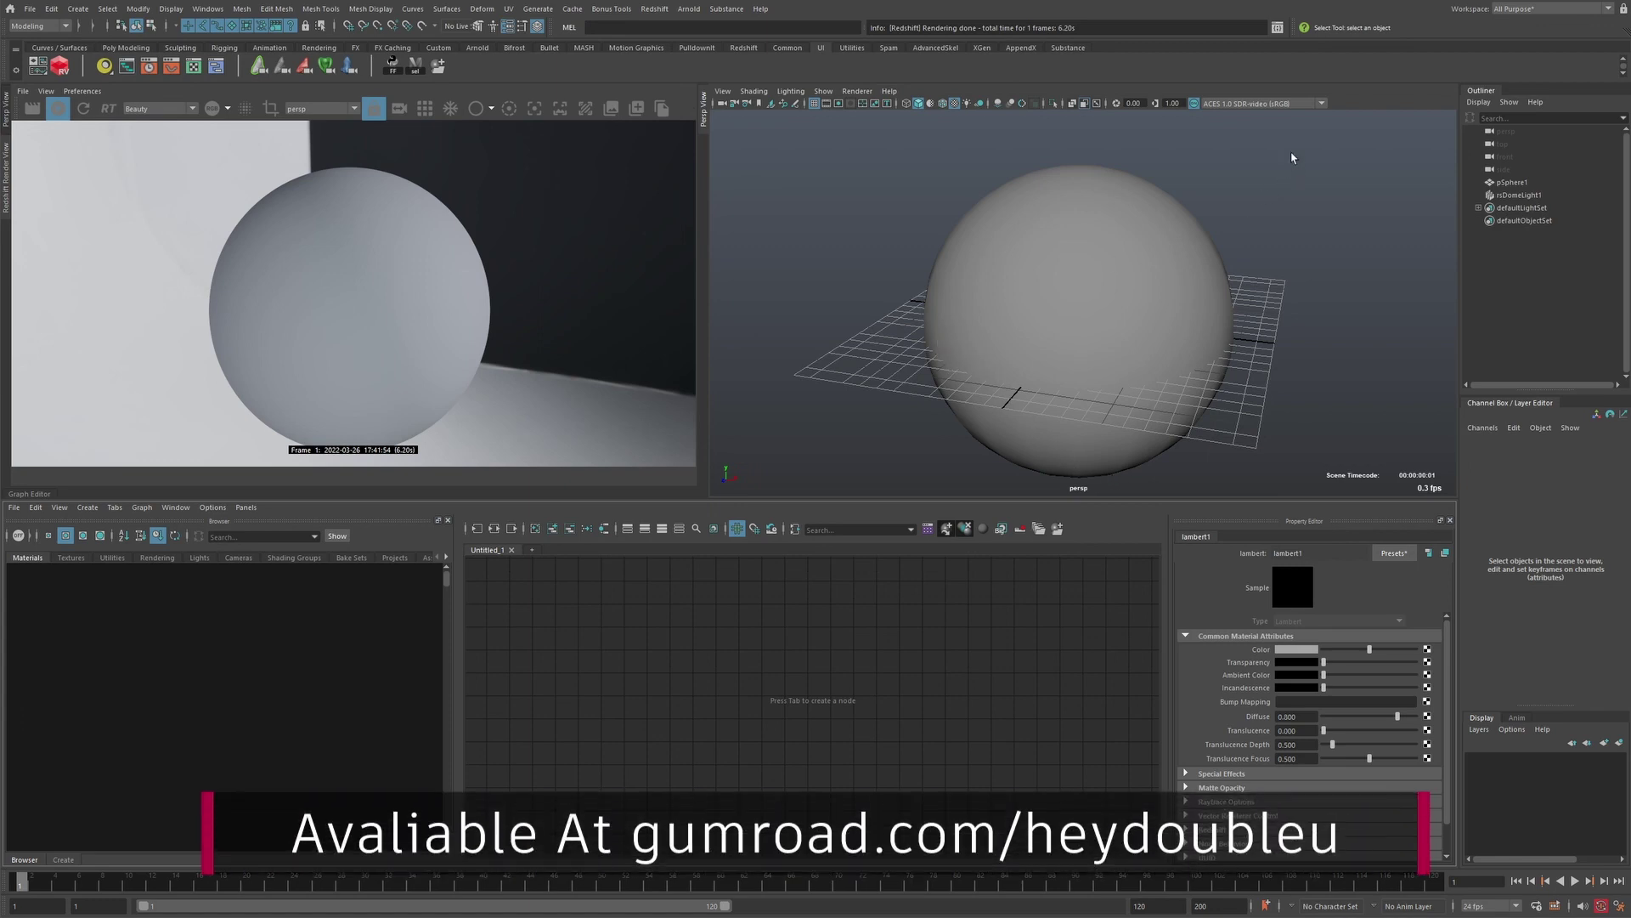
# Review the Python line import AutoShader in the Script Editor with enlarged text, and close the editor.
pyautogui.click(1278, 27)
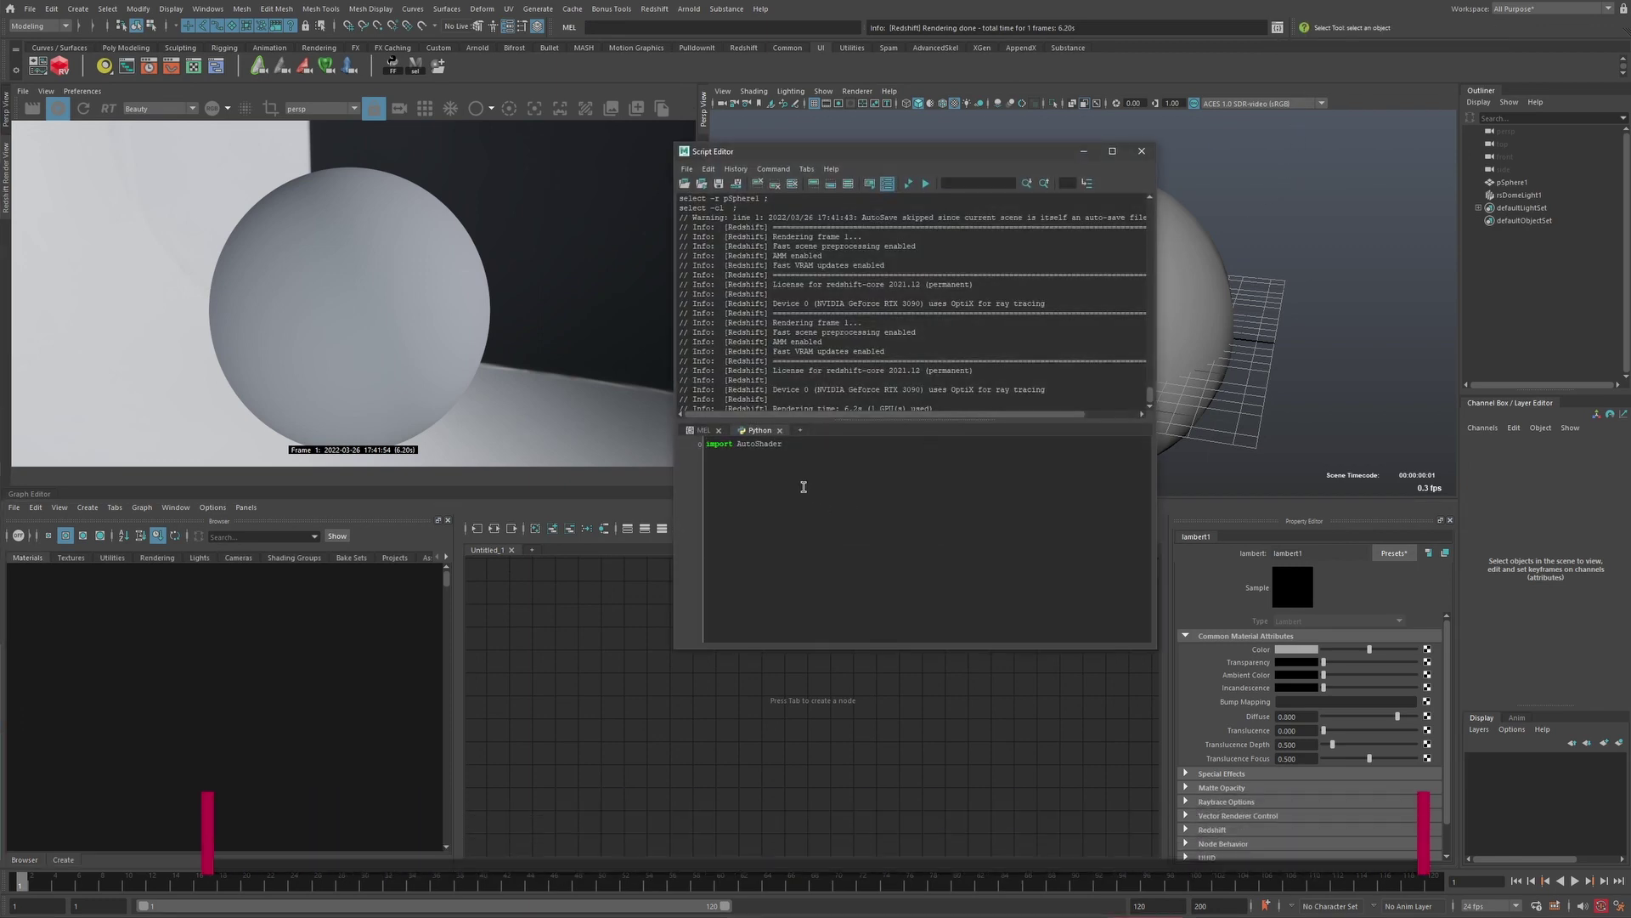
pyautogui.click(807, 443)
pyautogui.keyDown('ctrl'); pyautogui.scroll(4, 866, 470); pyautogui.keyUp('ctrl')
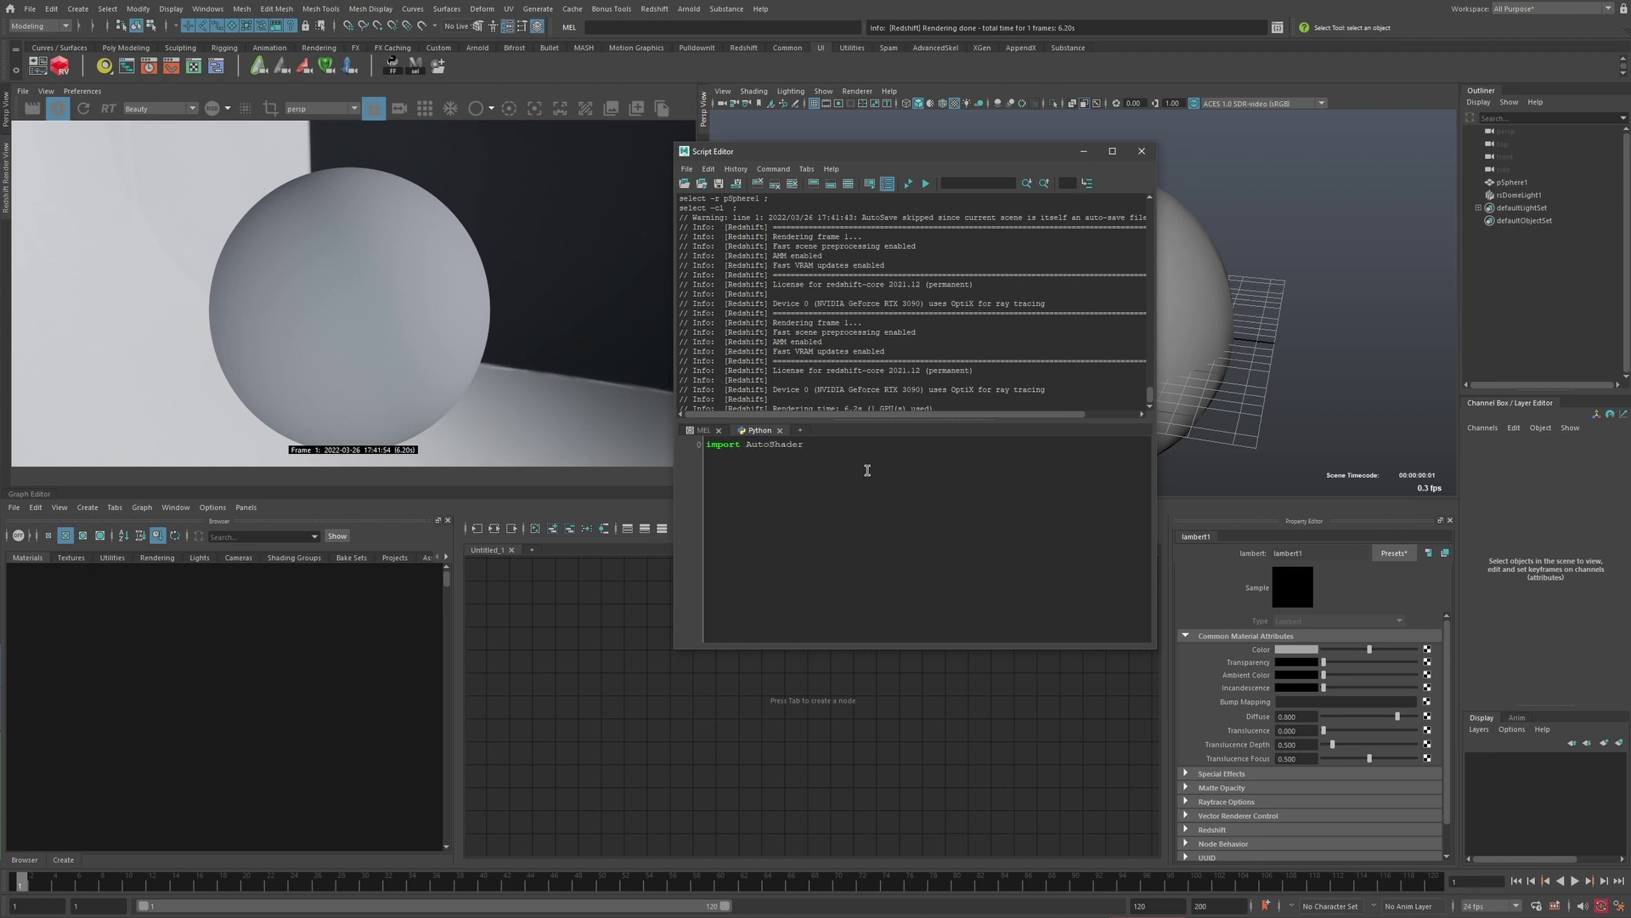
pyautogui.keyDown('ctrl'); pyautogui.scroll(1, 941, 468); pyautogui.keyUp('ctrl')
pyautogui.click(1141, 151)
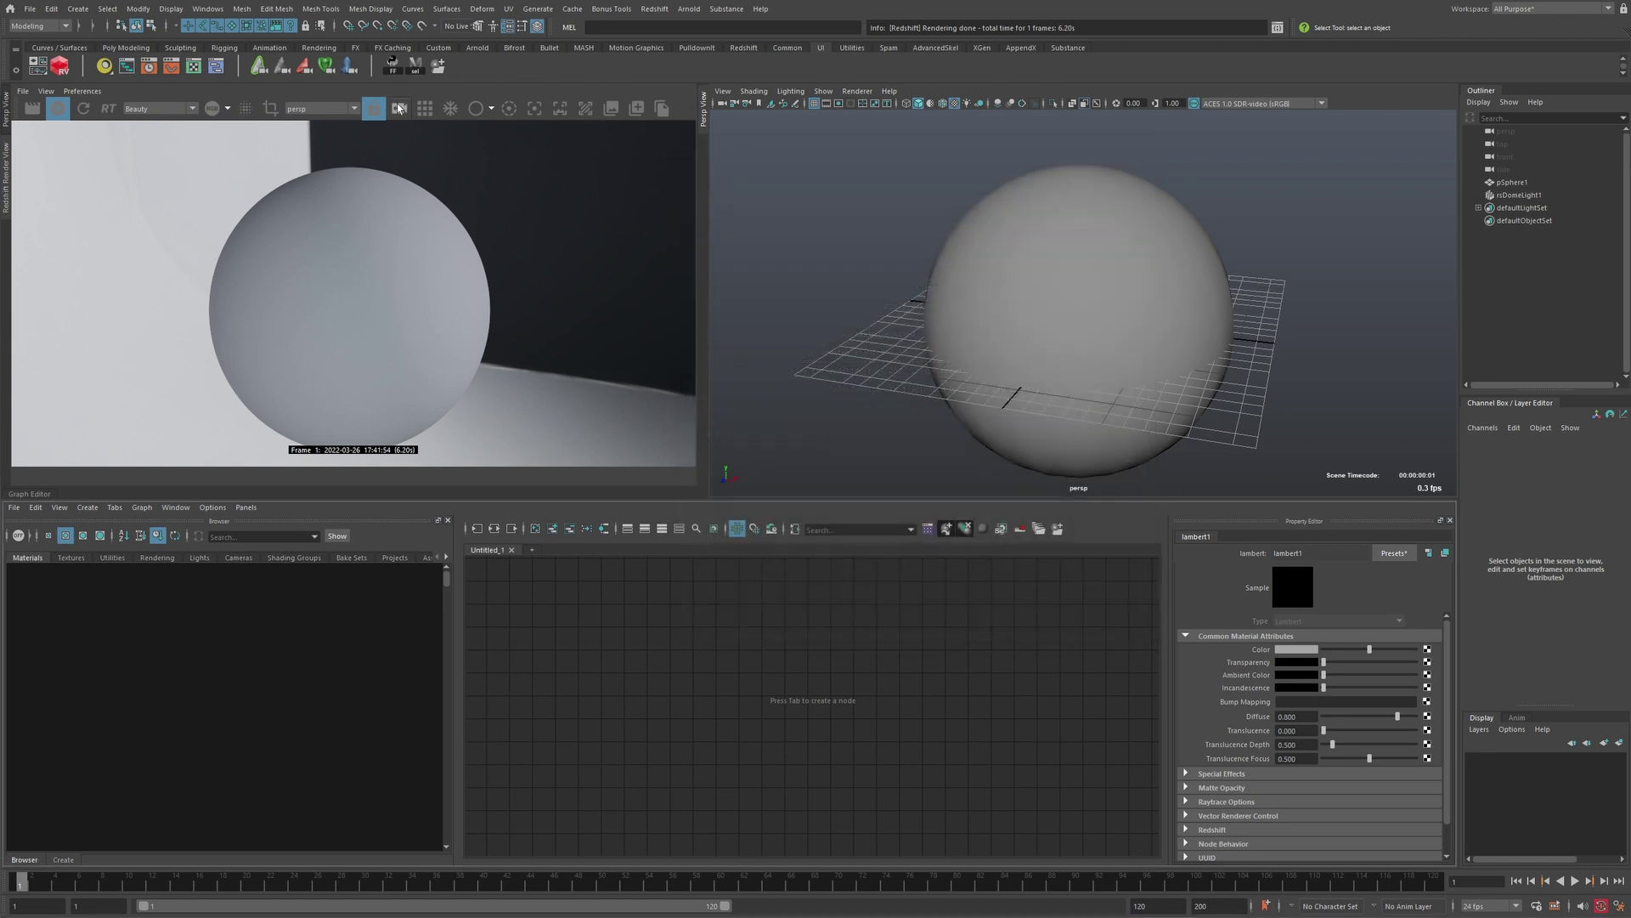
# Review the Python command behind the AutoShader shelf tool in the Shelf Editor and close the editor.
pyautogui.rightClick(437, 71)
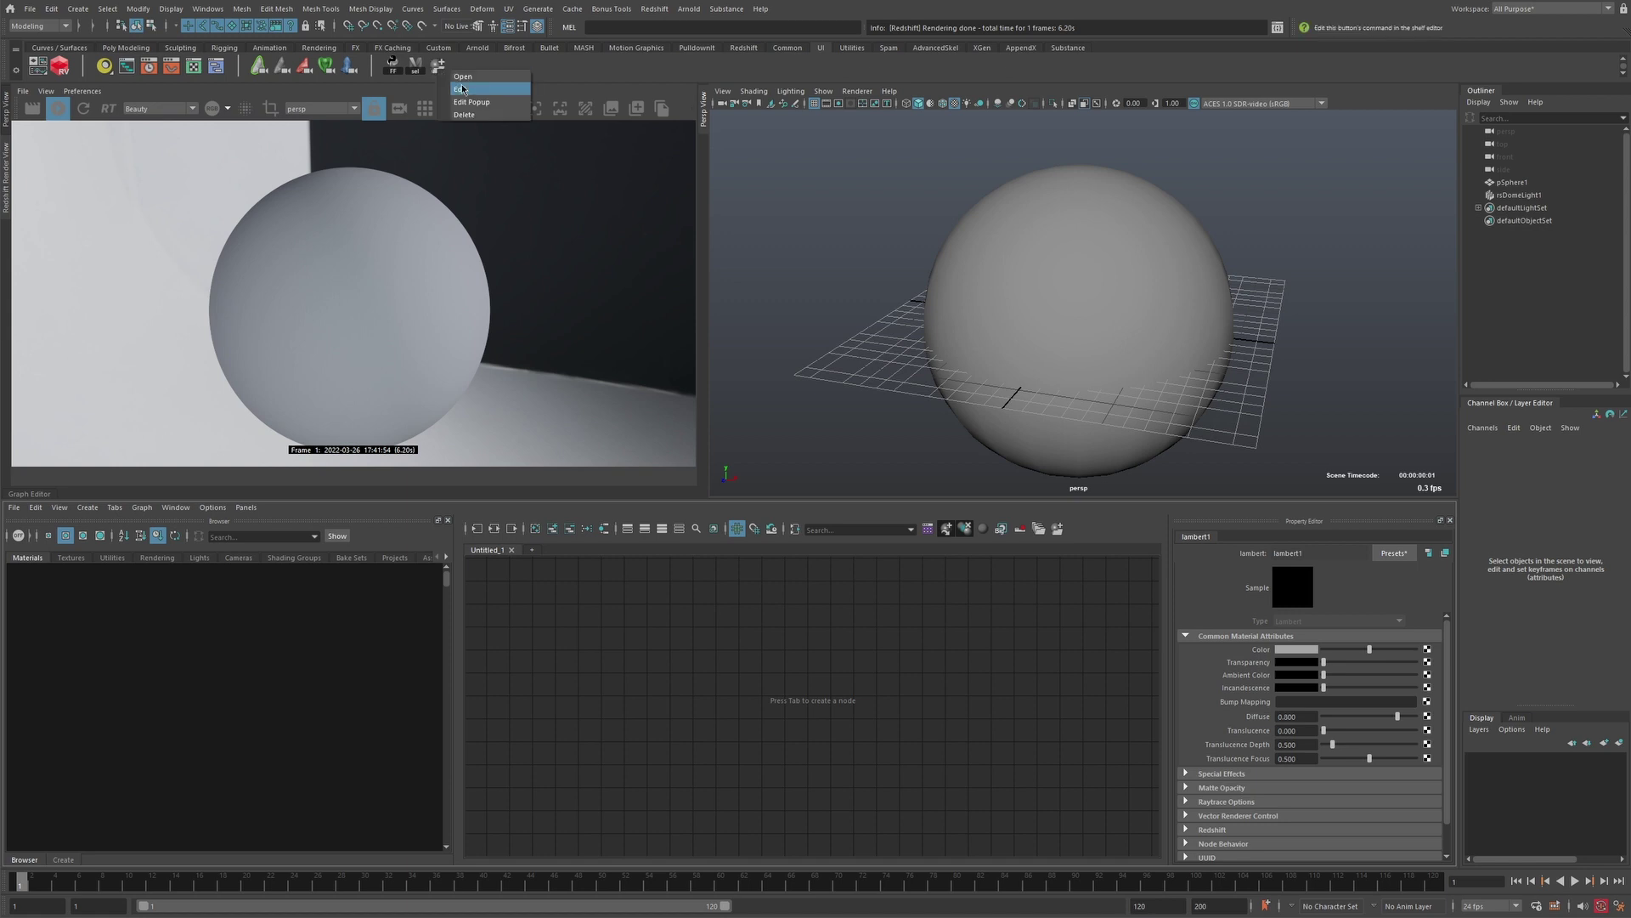
pyautogui.click(463, 79)
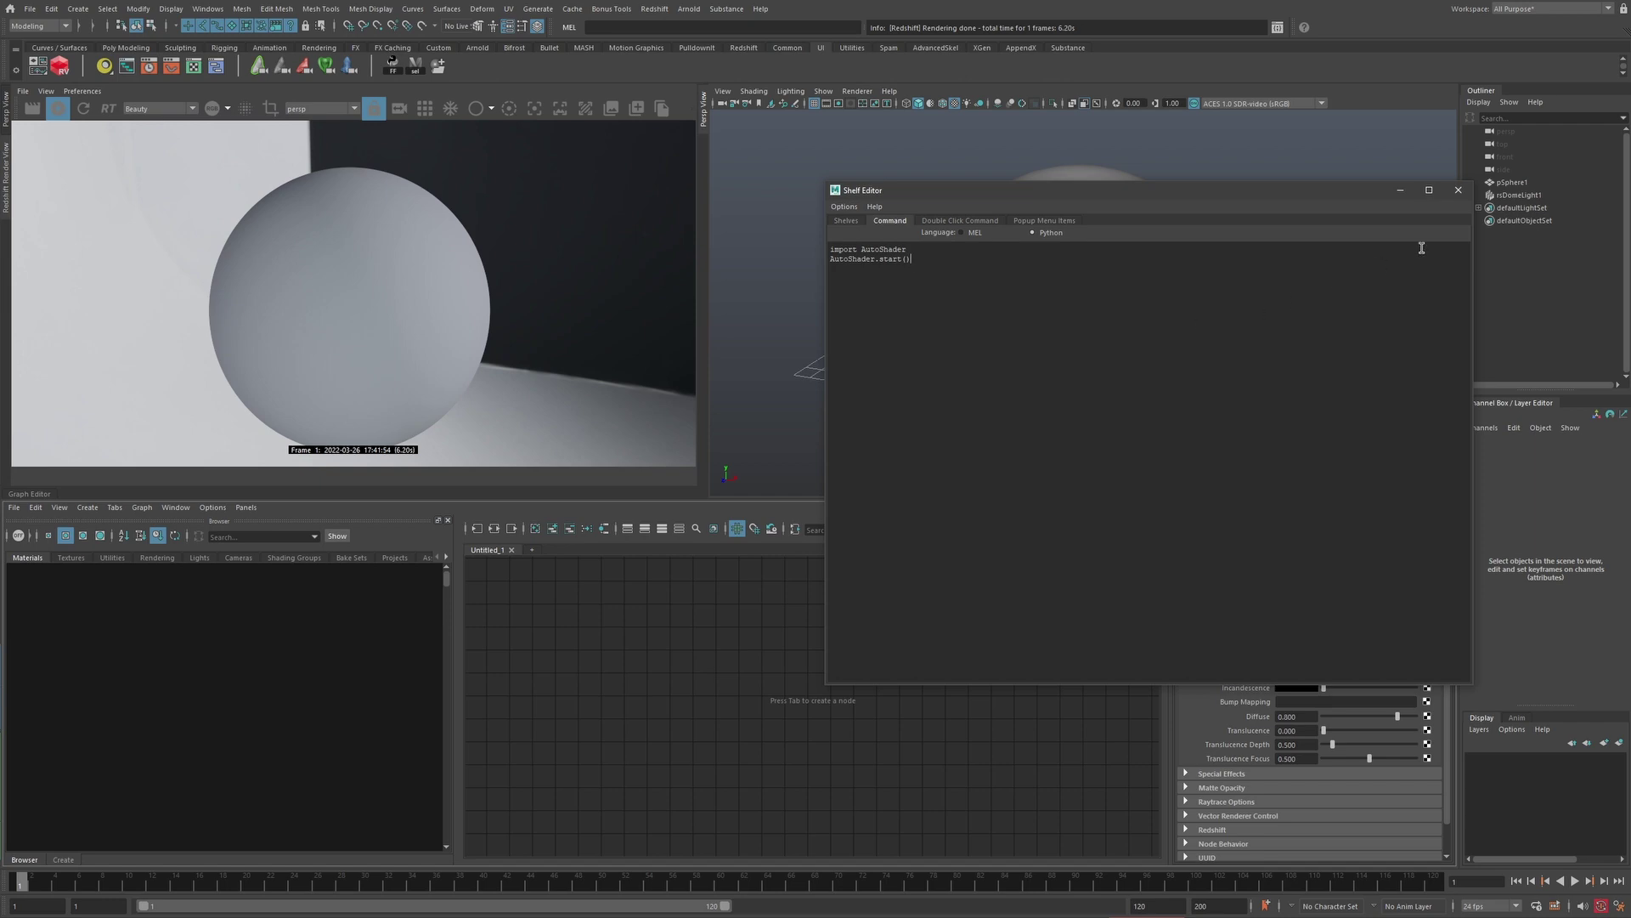
pyautogui.click(1458, 191)
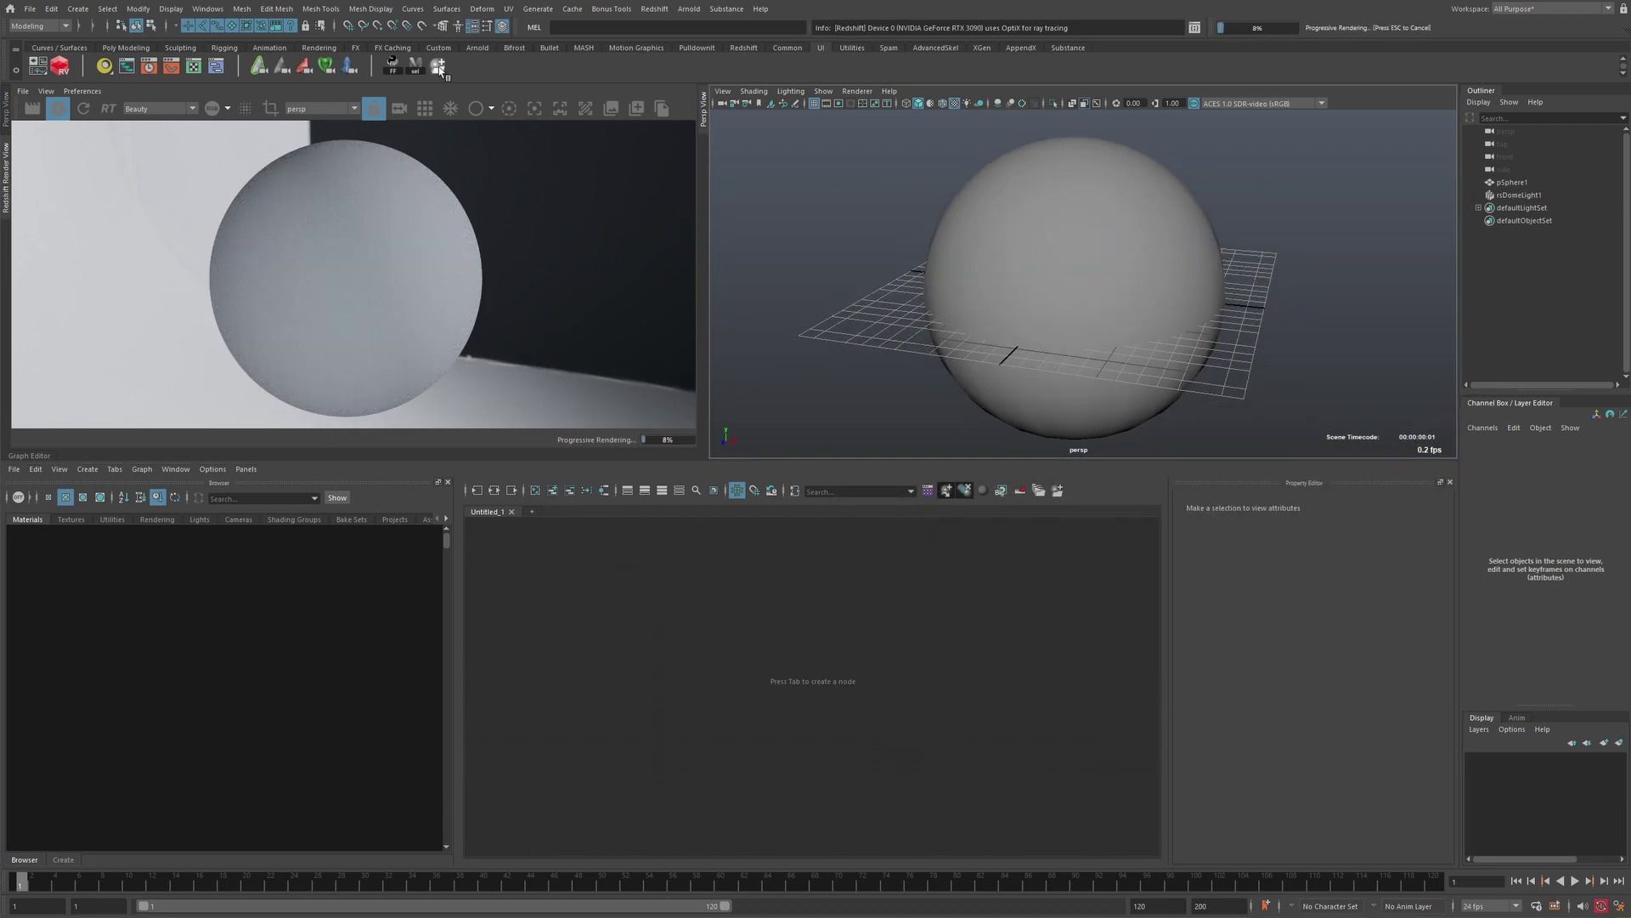
# Run AutoShader to create materials from texture folders coral_ground_02_4k through WhiteStuccoWall01_MR_2K, using the redshift_standard.ma template.
pyautogui.click(439, 68)
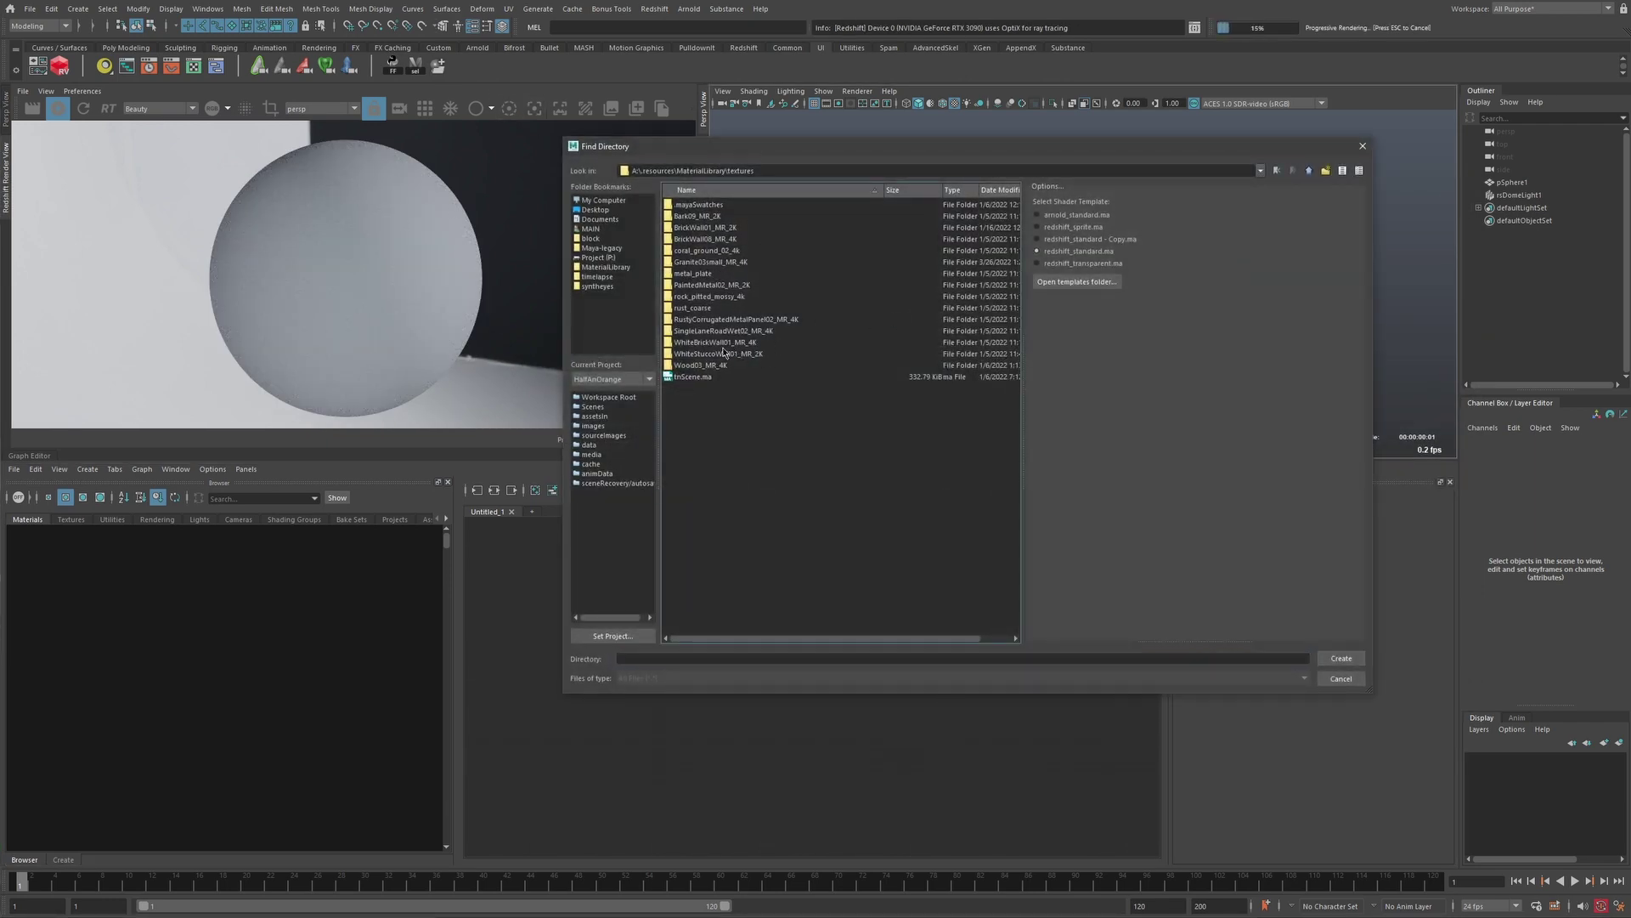
pyautogui.click(728, 354)
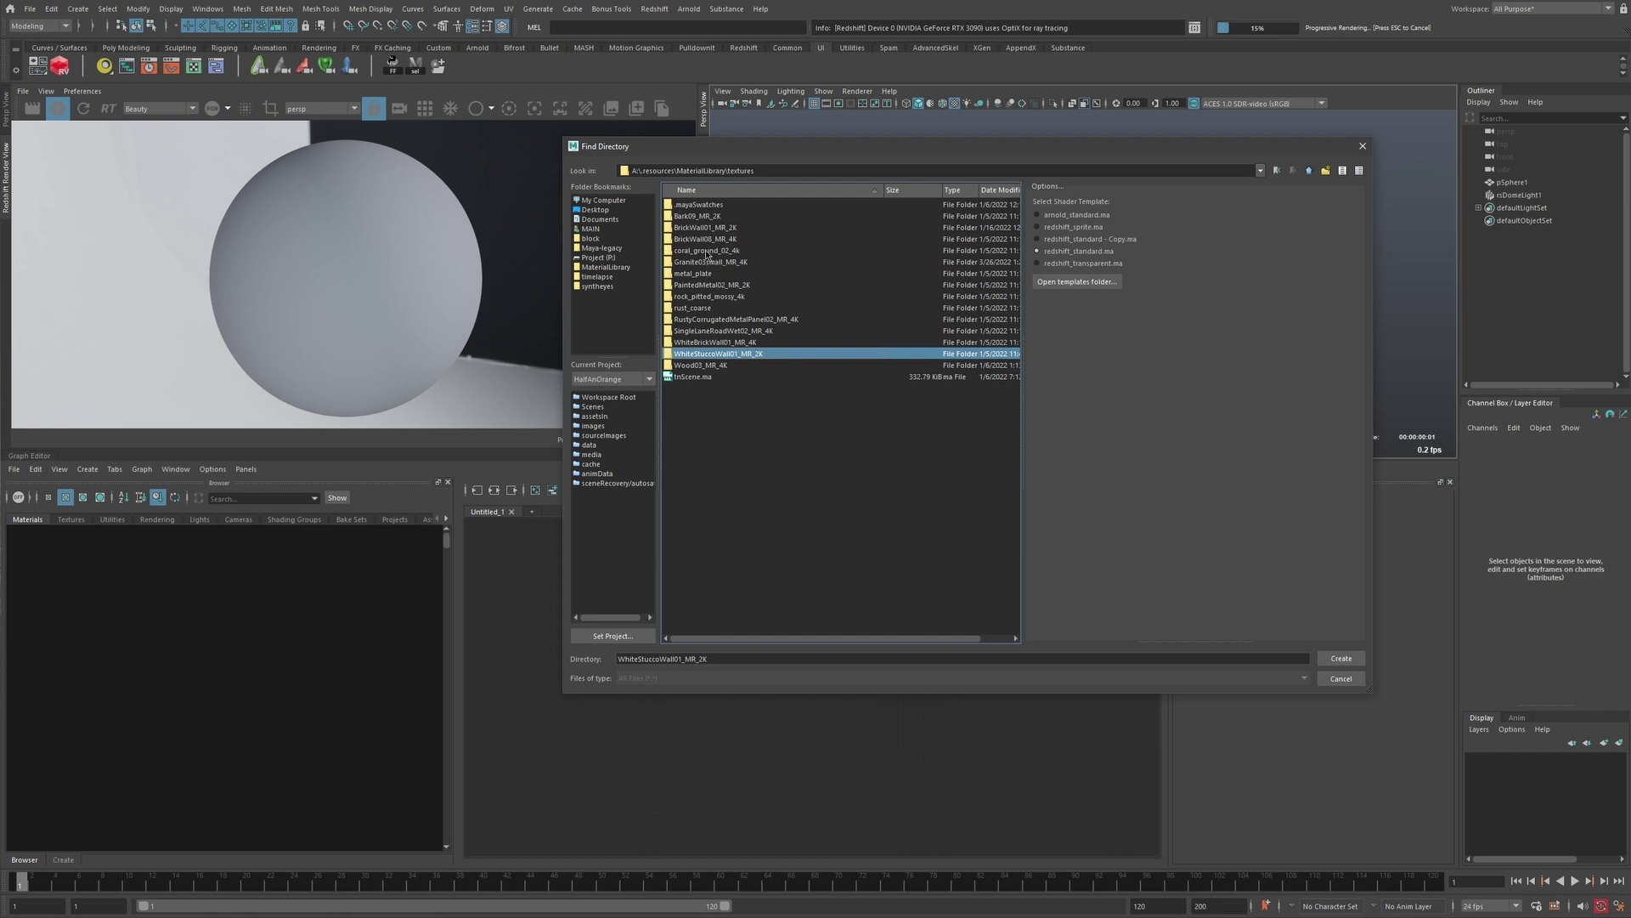
pyautogui.keyDown('shift'); pyautogui.click(705, 253); pyautogui.keyUp('shift')
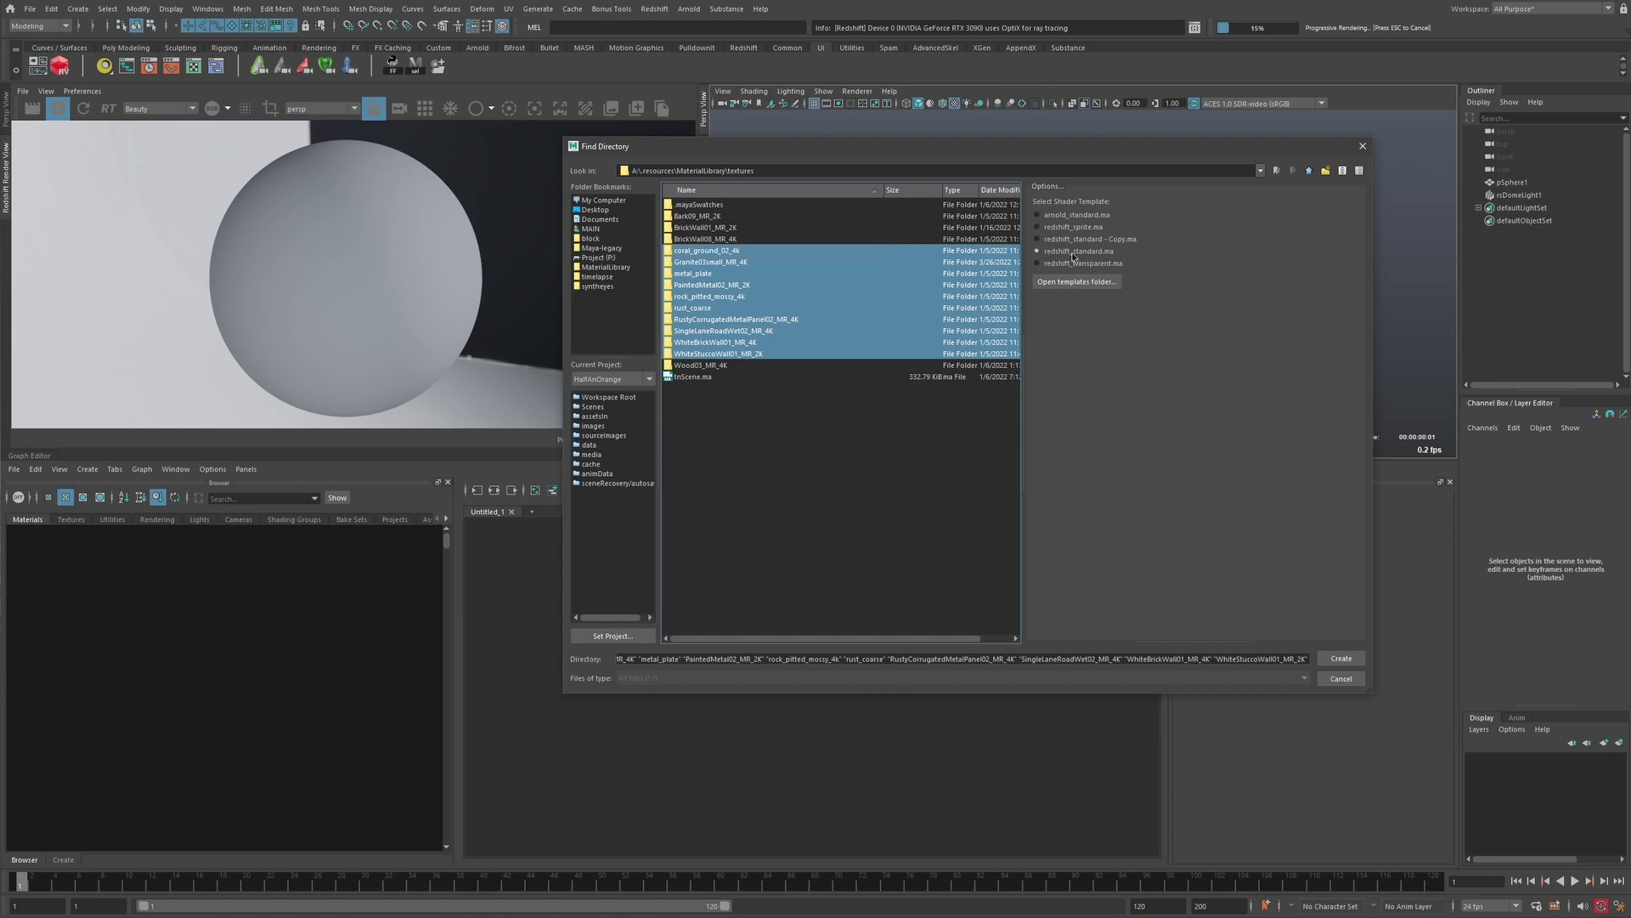
pyautogui.click(1341, 657)
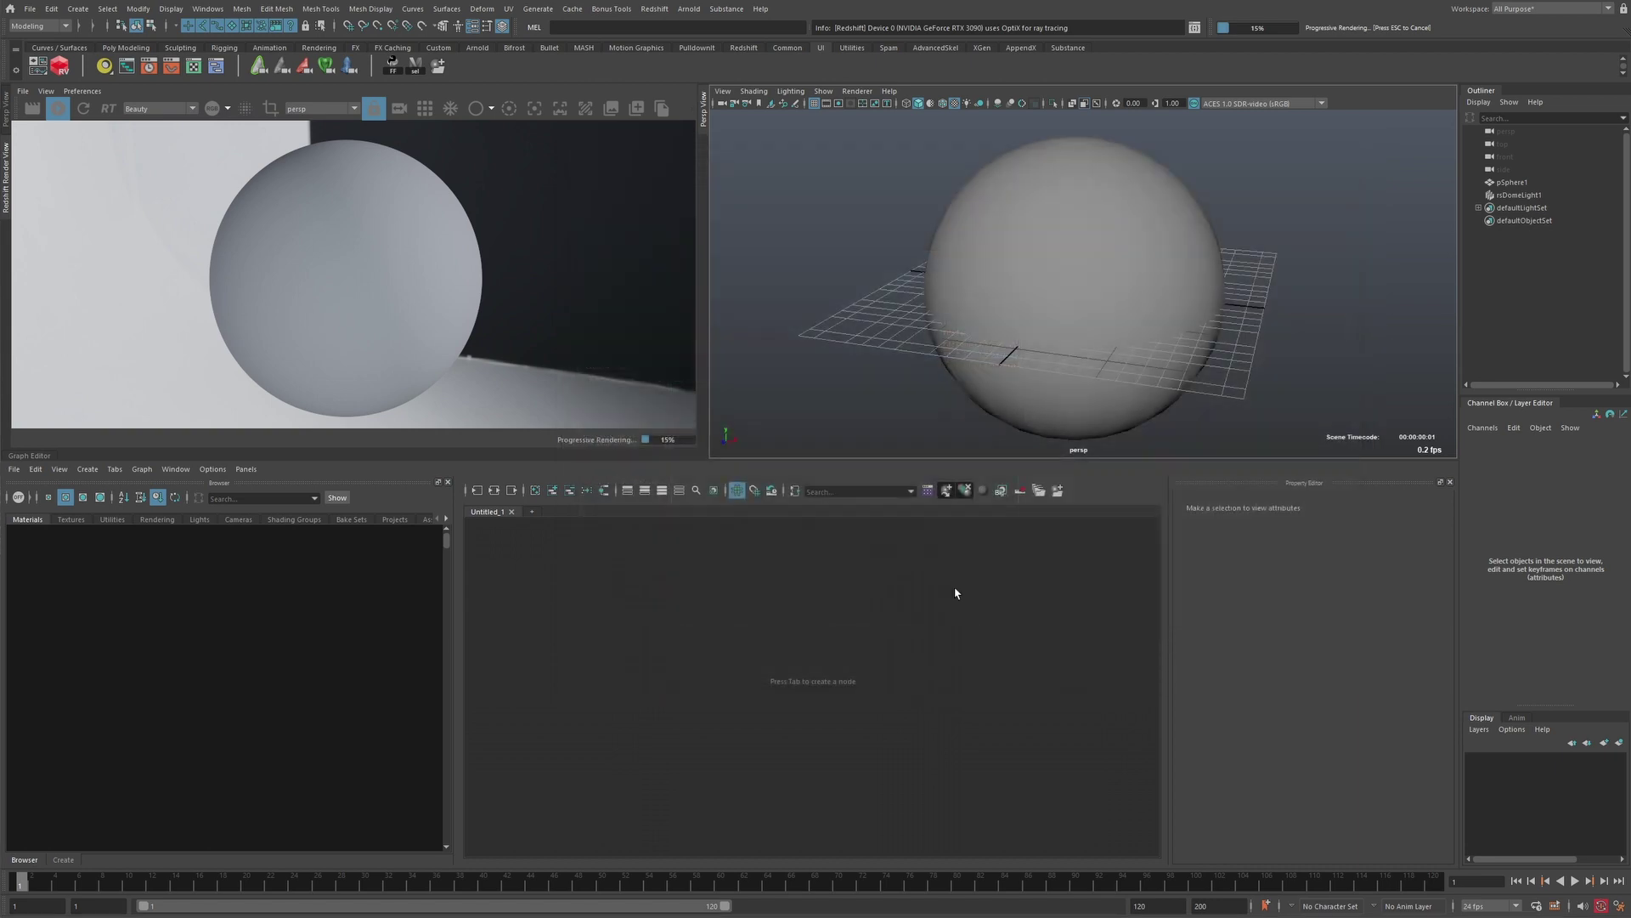
# Select all the newly created materials and displacement shaders and graph their networks in the node editor.
pyautogui.moveTo(377, 692); pyautogui.dragTo(30, 578)
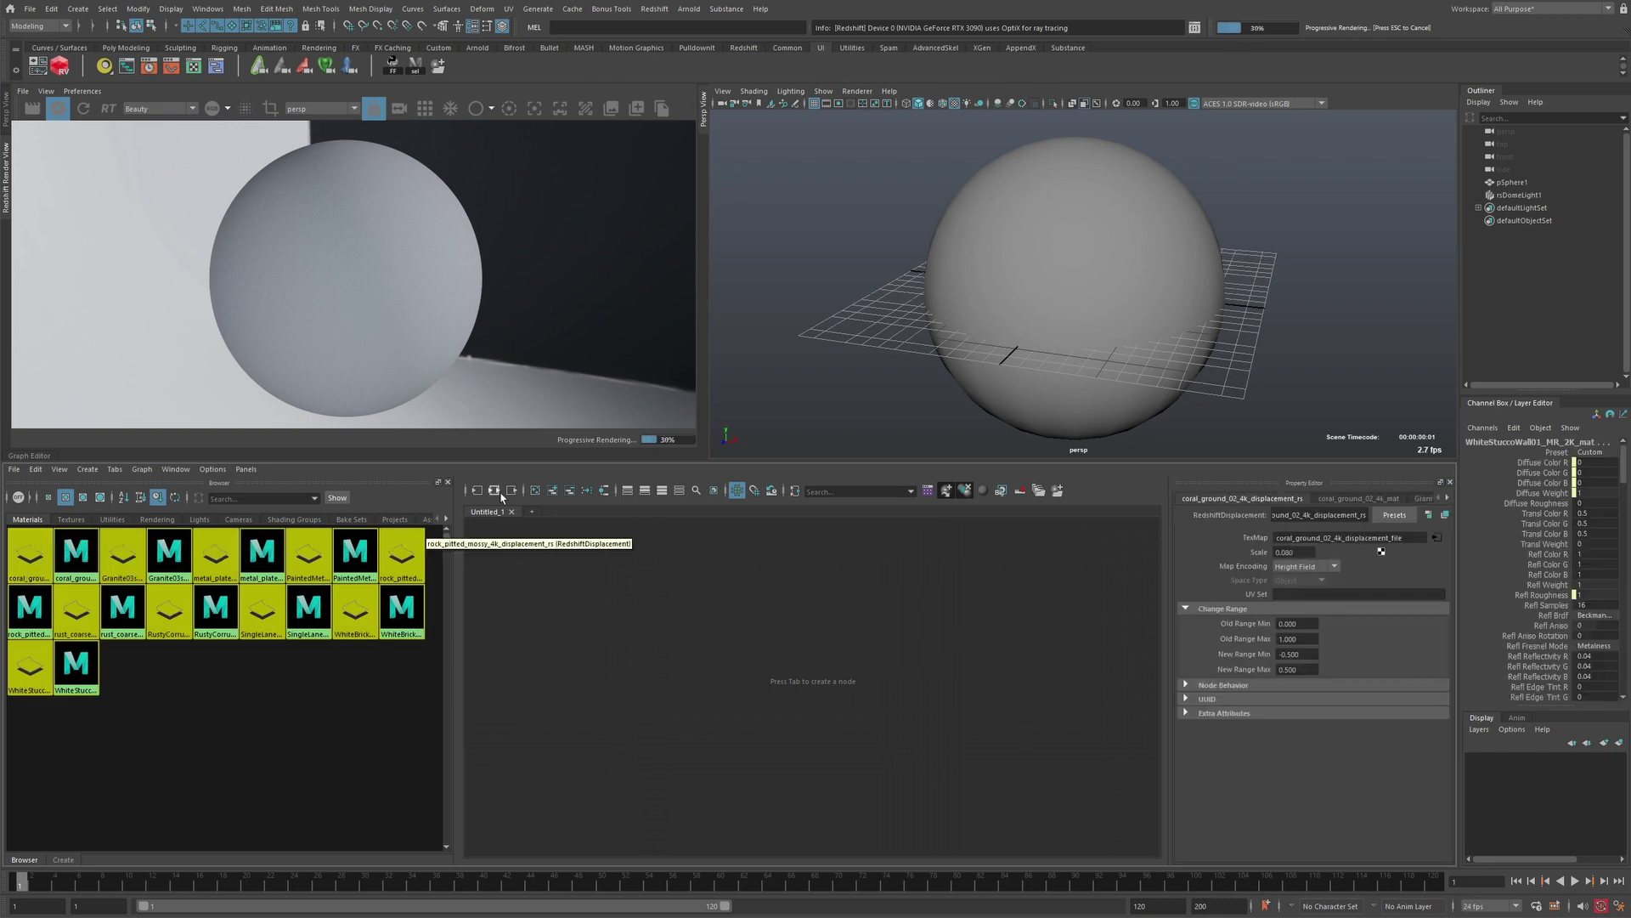
pyautogui.scroll(2, 837, 612)
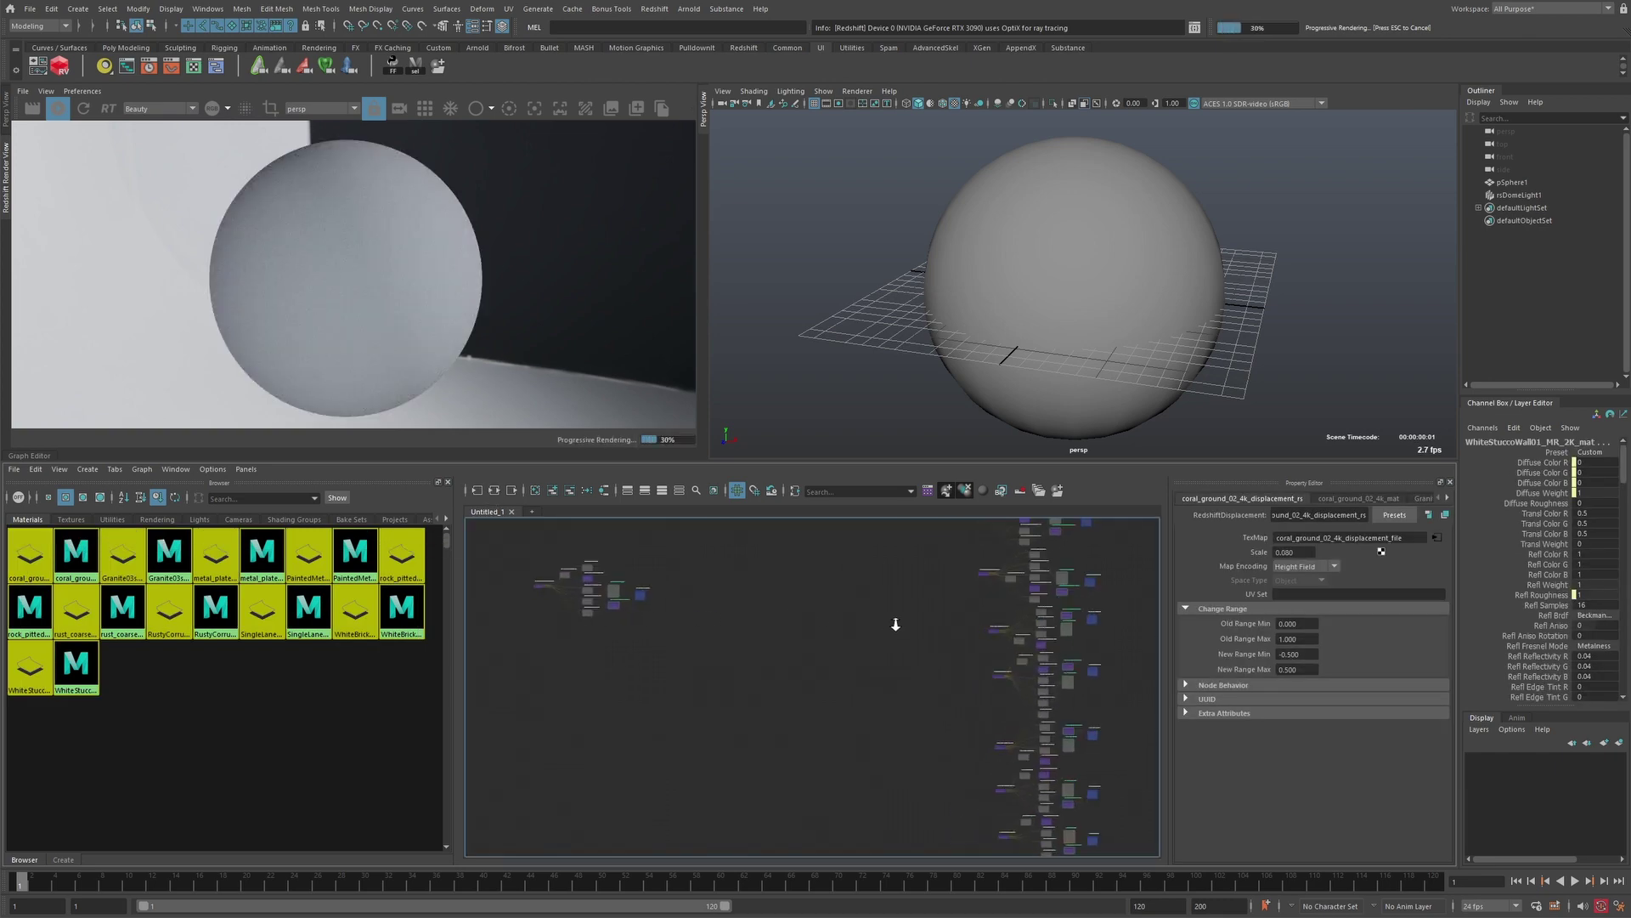
pyautogui.keyDown('alt'); pyautogui.moveTo(953, 627); pyautogui.dragTo(754, 661, button='middle'); pyautogui.keyUp('alt')
pyautogui.scroll(3, 863, 670)
pyautogui.scroll(2, 771, 691)
pyautogui.scroll(4, 885, 651)
# Assign one of the graphed materials to the sphere and check it from another angle.
pyautogui.click(942, 599)
pyautogui.moveTo(941, 552); pyautogui.dragTo(1038, 353, button='middle')
pyautogui.keyDown('alt'); pyautogui.moveTo(1038, 353); pyautogui.dragTo(909, 345); pyautogui.keyUp('alt')
# Assign the RustyCorrugatedMetalPanel02_MR_4K_mat material to the sphere and check it from another angle.
pyautogui.keyDown('alt'); pyautogui.moveTo(798, 590); pyautogui.dragTo(862, 774, button='middle'); pyautogui.keyUp('alt')
pyautogui.moveTo(961, 595); pyautogui.dragTo(1020, 340, button='middle')
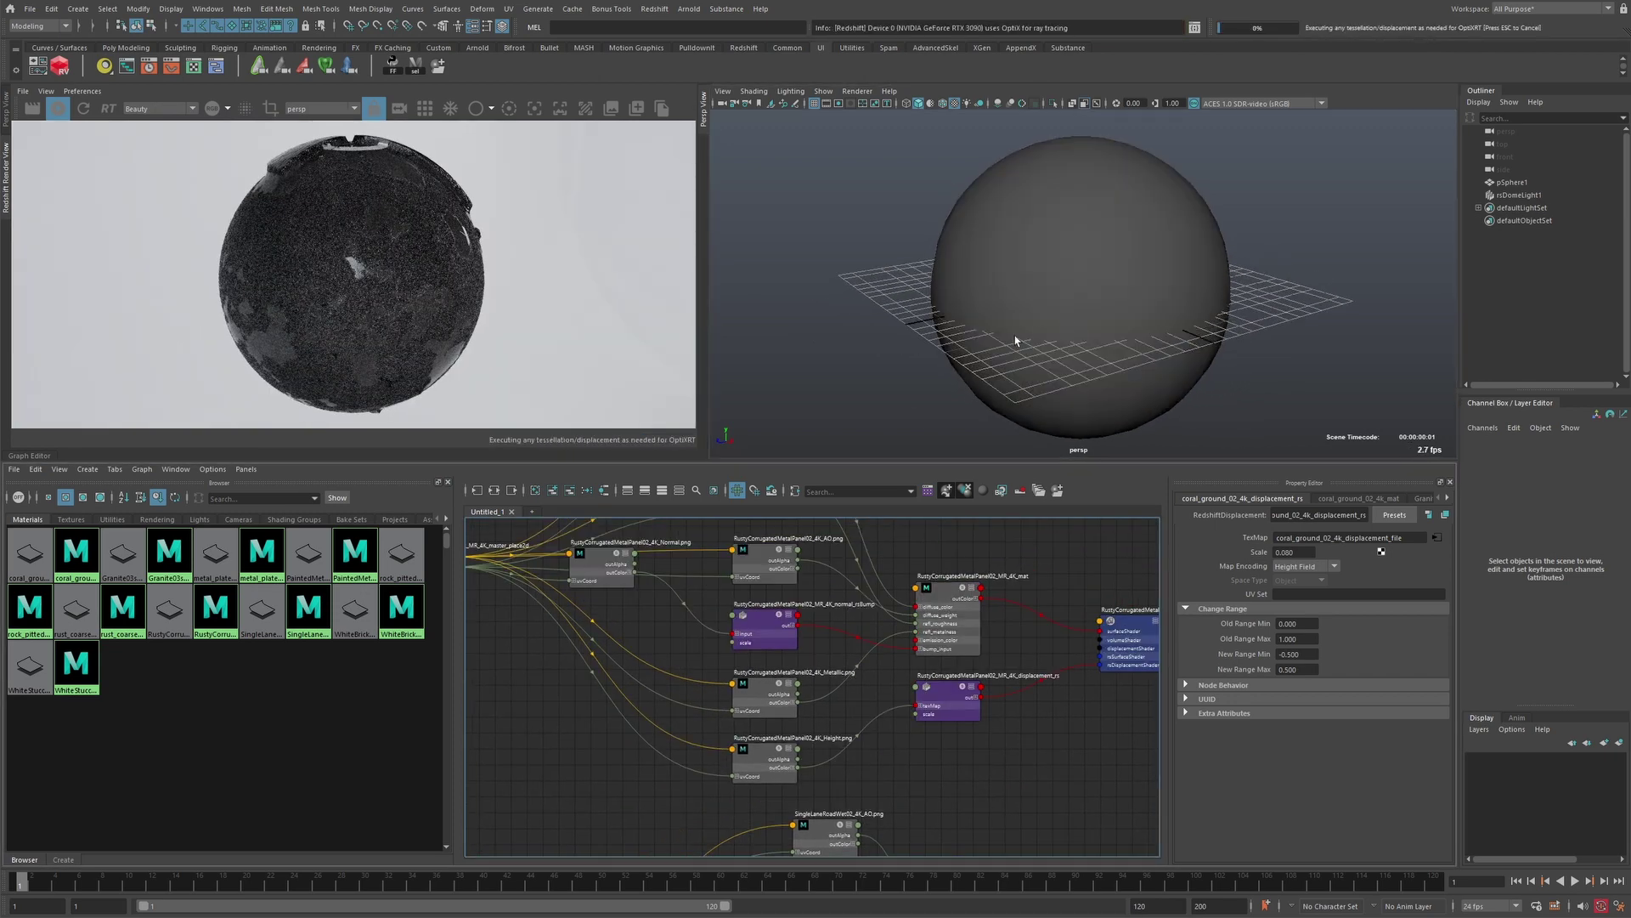
pyautogui.keyDown('alt'); pyautogui.moveTo(1019, 340); pyautogui.dragTo(961, 357); pyautogui.keyUp('alt')
pyautogui.scroll(-2, 1026, 355)
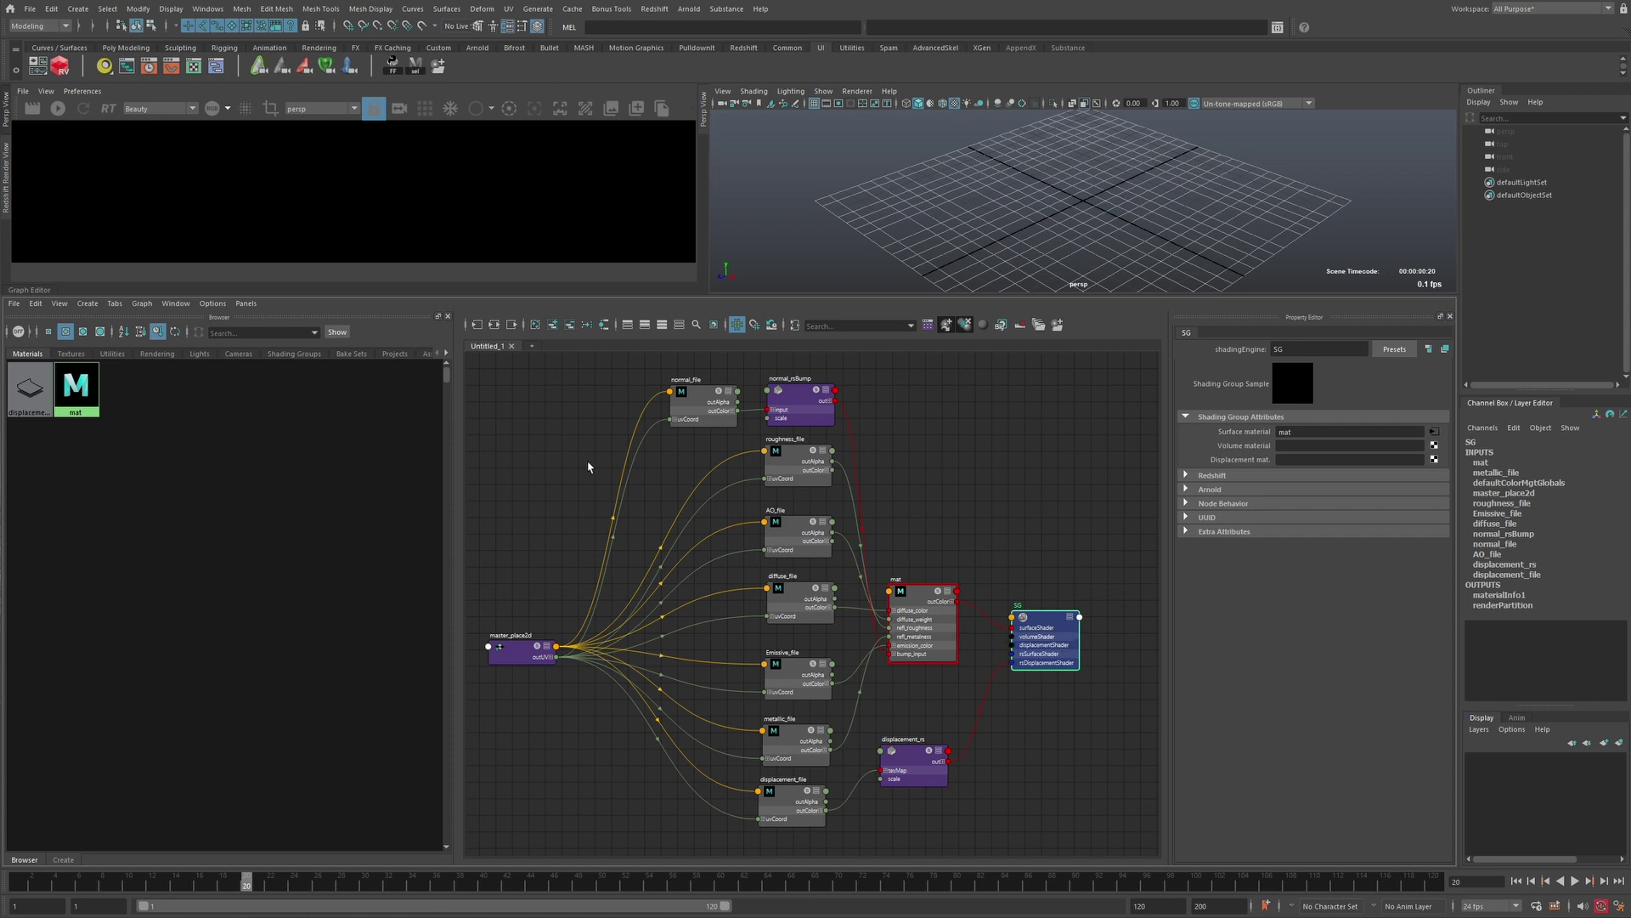
# Examine how the mat and displacement_rs nodes connect to the SG node in the template's shading network.
pyautogui.keyDown('alt'); pyautogui.moveTo(1003, 570); pyautogui.dragTo(1015, 566, button='middle'); pyautogui.keyUp('alt')
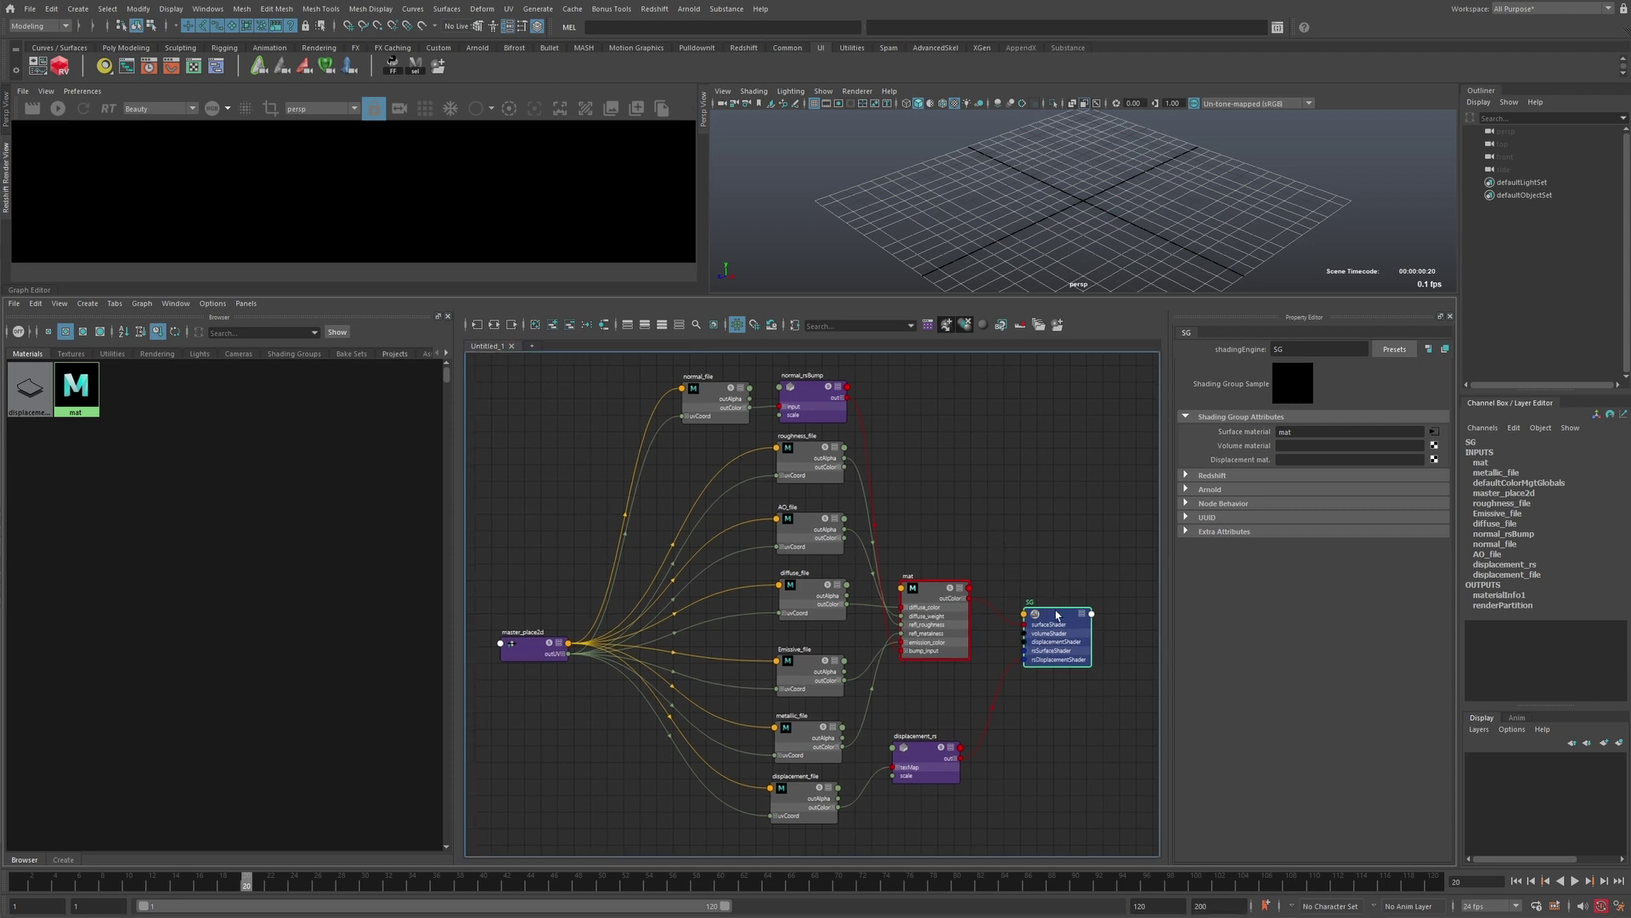
pyautogui.scroll(6, 1046, 620)
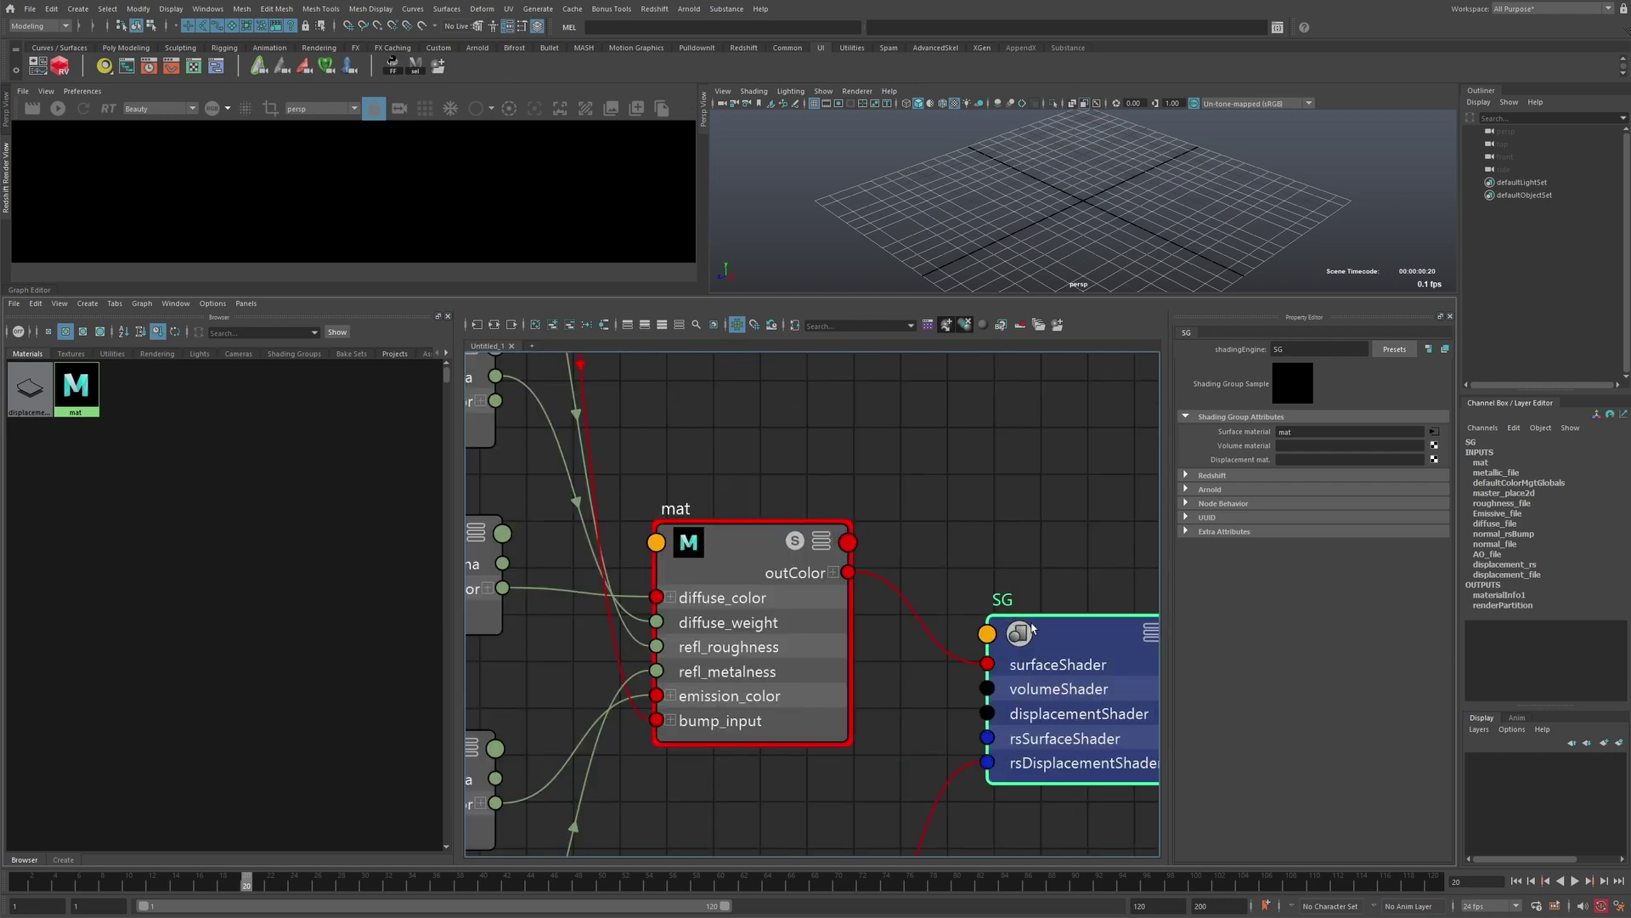
pyautogui.keyDown('alt'); pyautogui.moveTo(1039, 604); pyautogui.dragTo(958, 564, button='middle'); pyautogui.keyUp('alt')
pyautogui.scroll(-2, 945, 595)
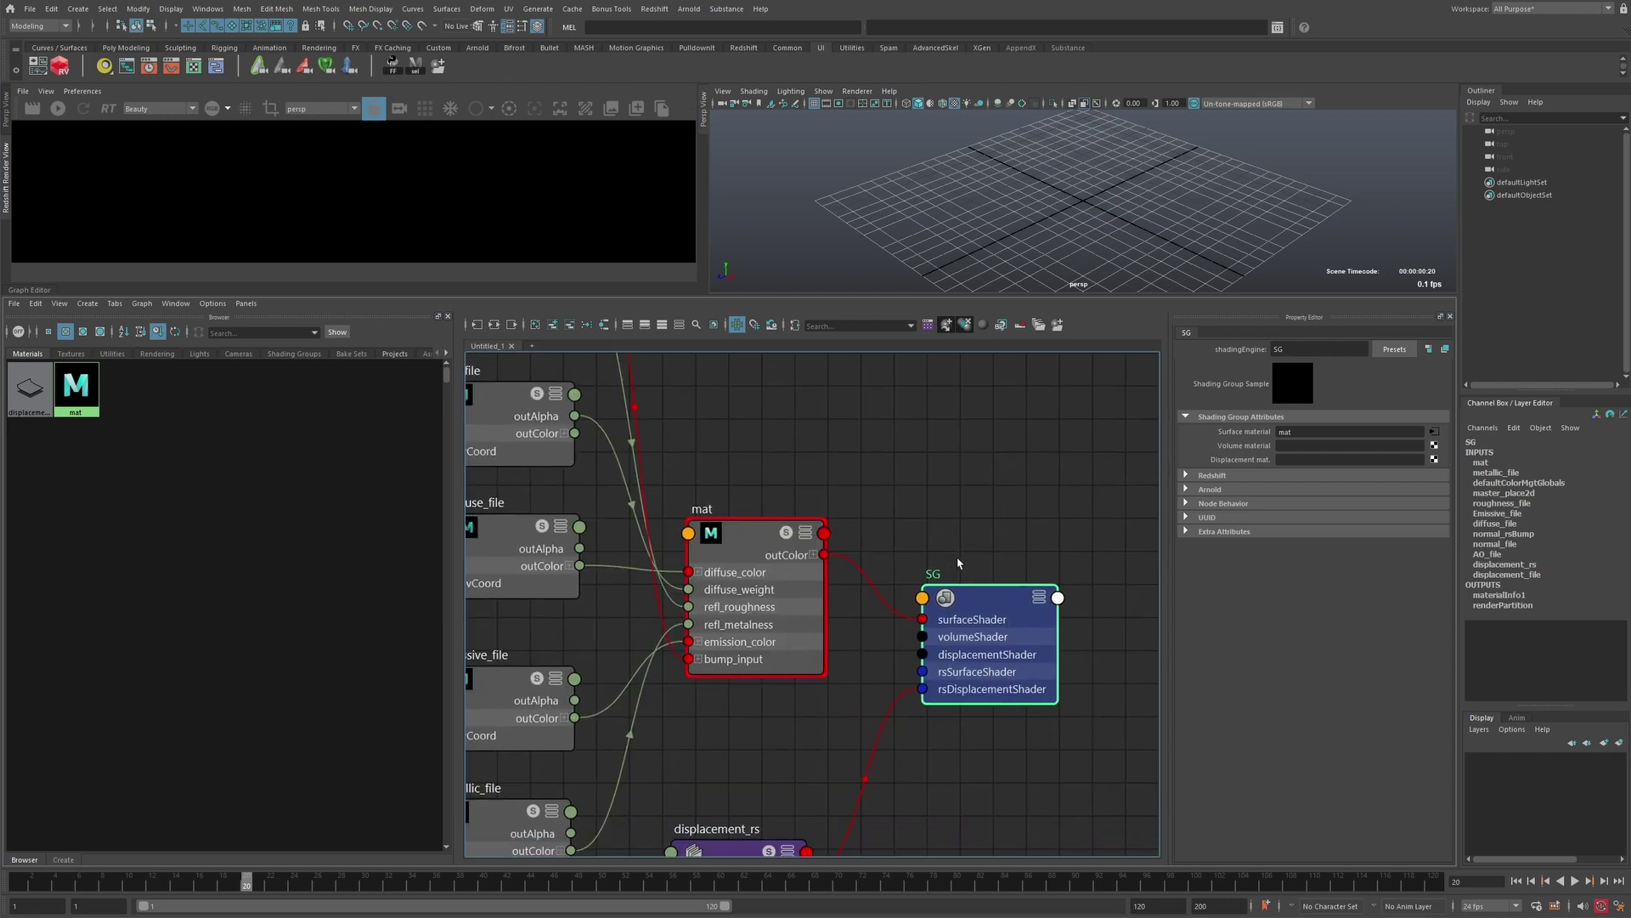
pyautogui.scroll(-4, 918, 553)
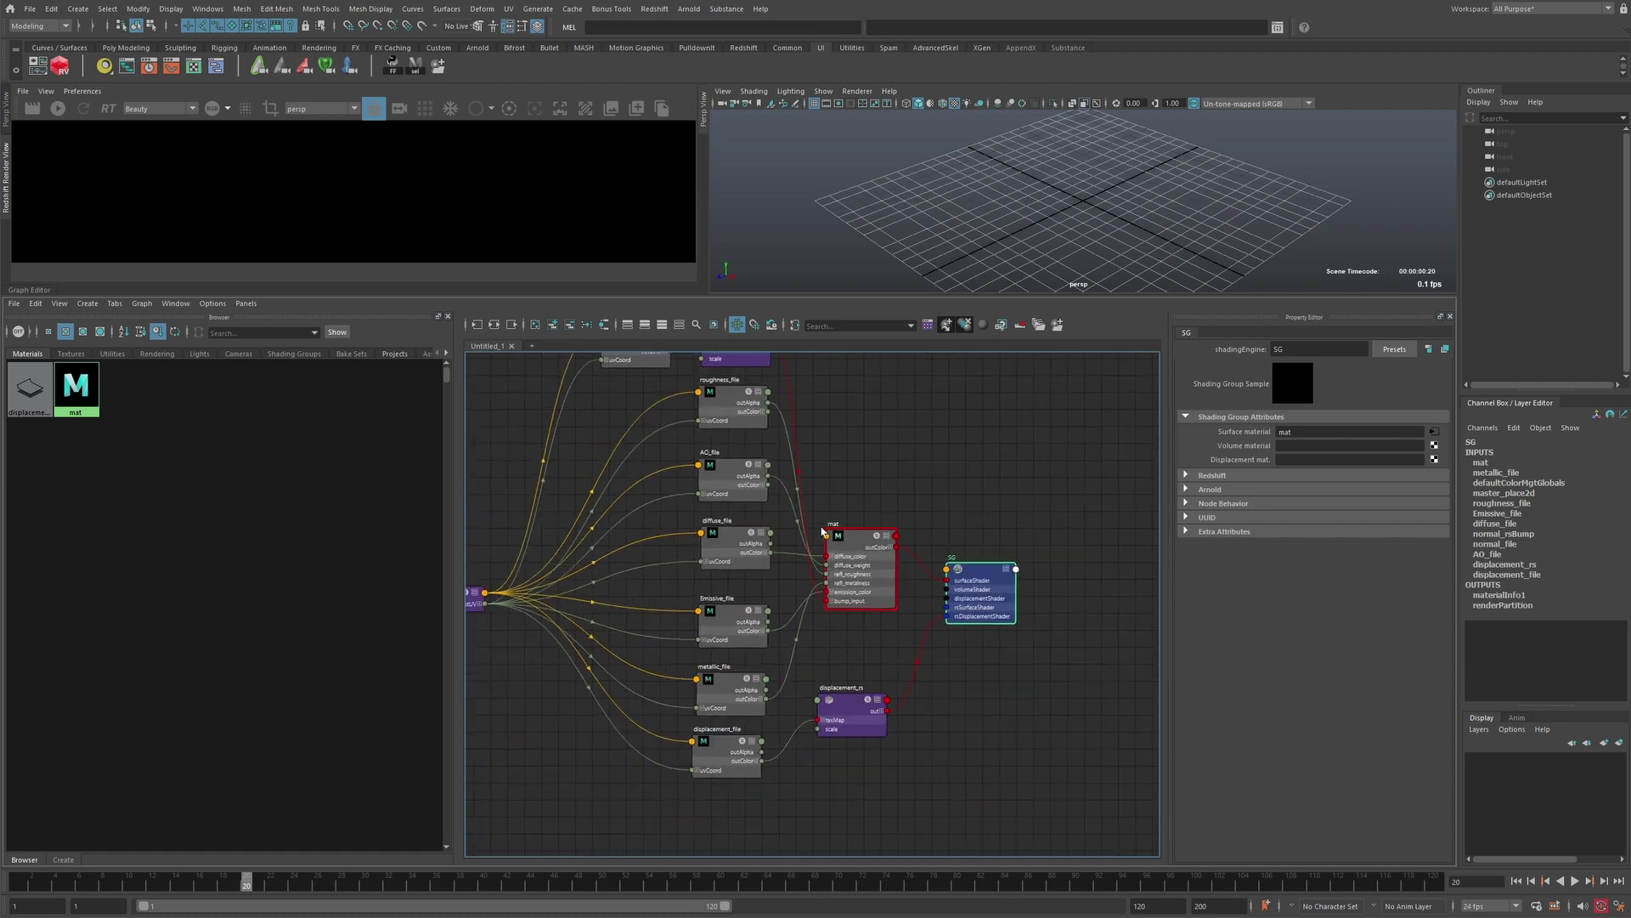
pyautogui.moveTo(822, 532); pyautogui.dragTo(884, 569, button='middle')
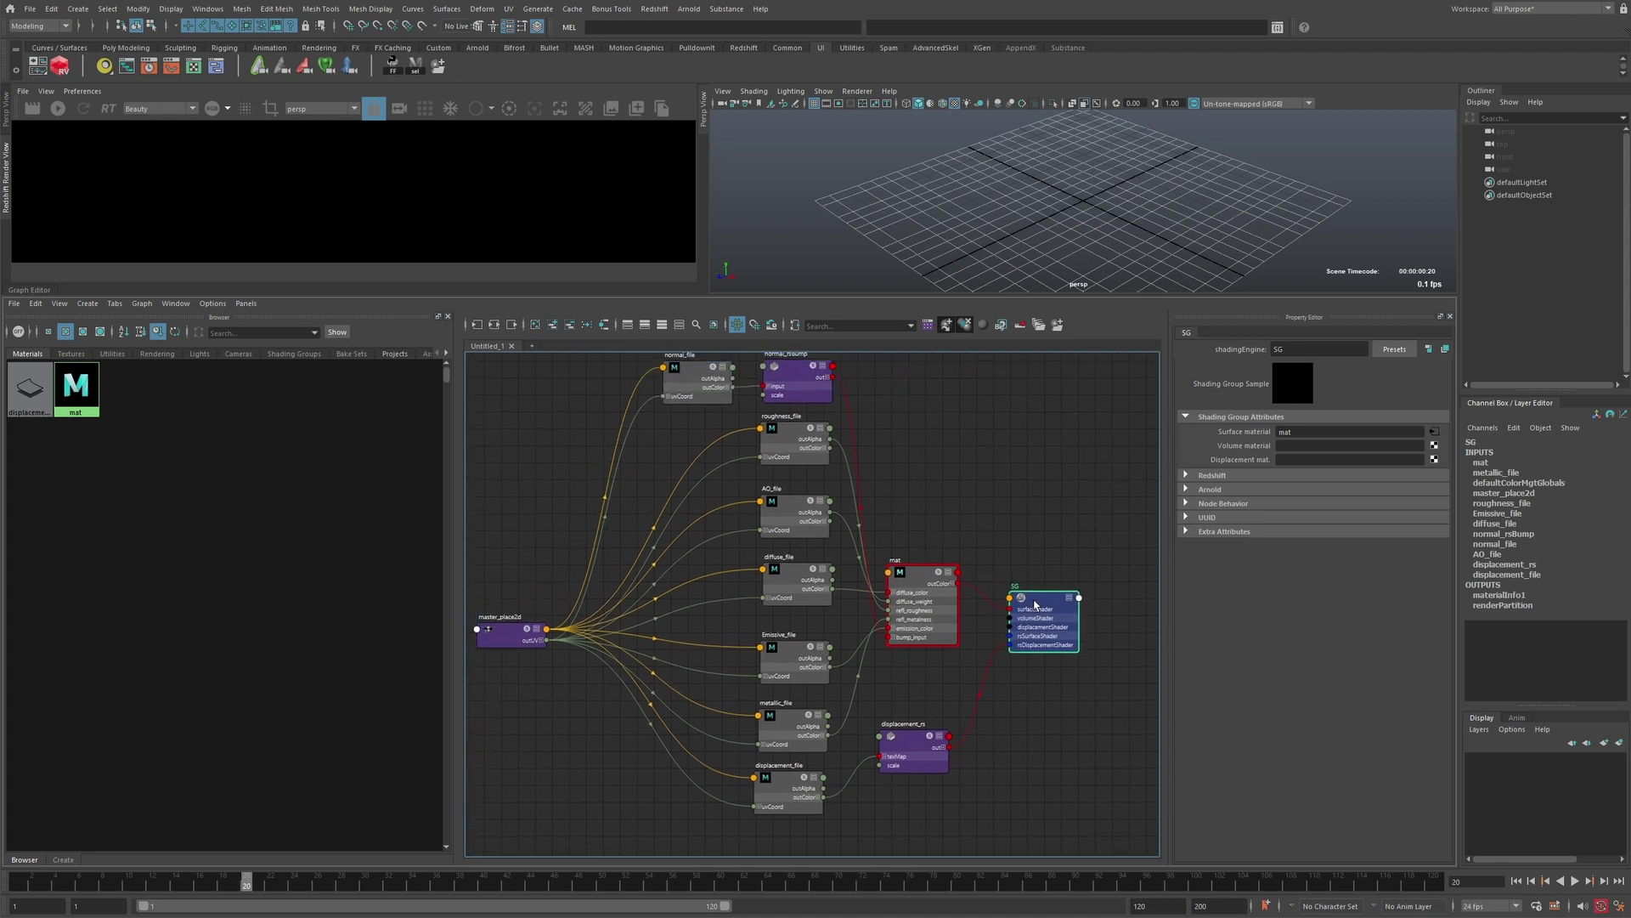
# Inspect the attributes of the template's mat, AO_file and diffuse_file nodes.
pyautogui.click(899, 595)
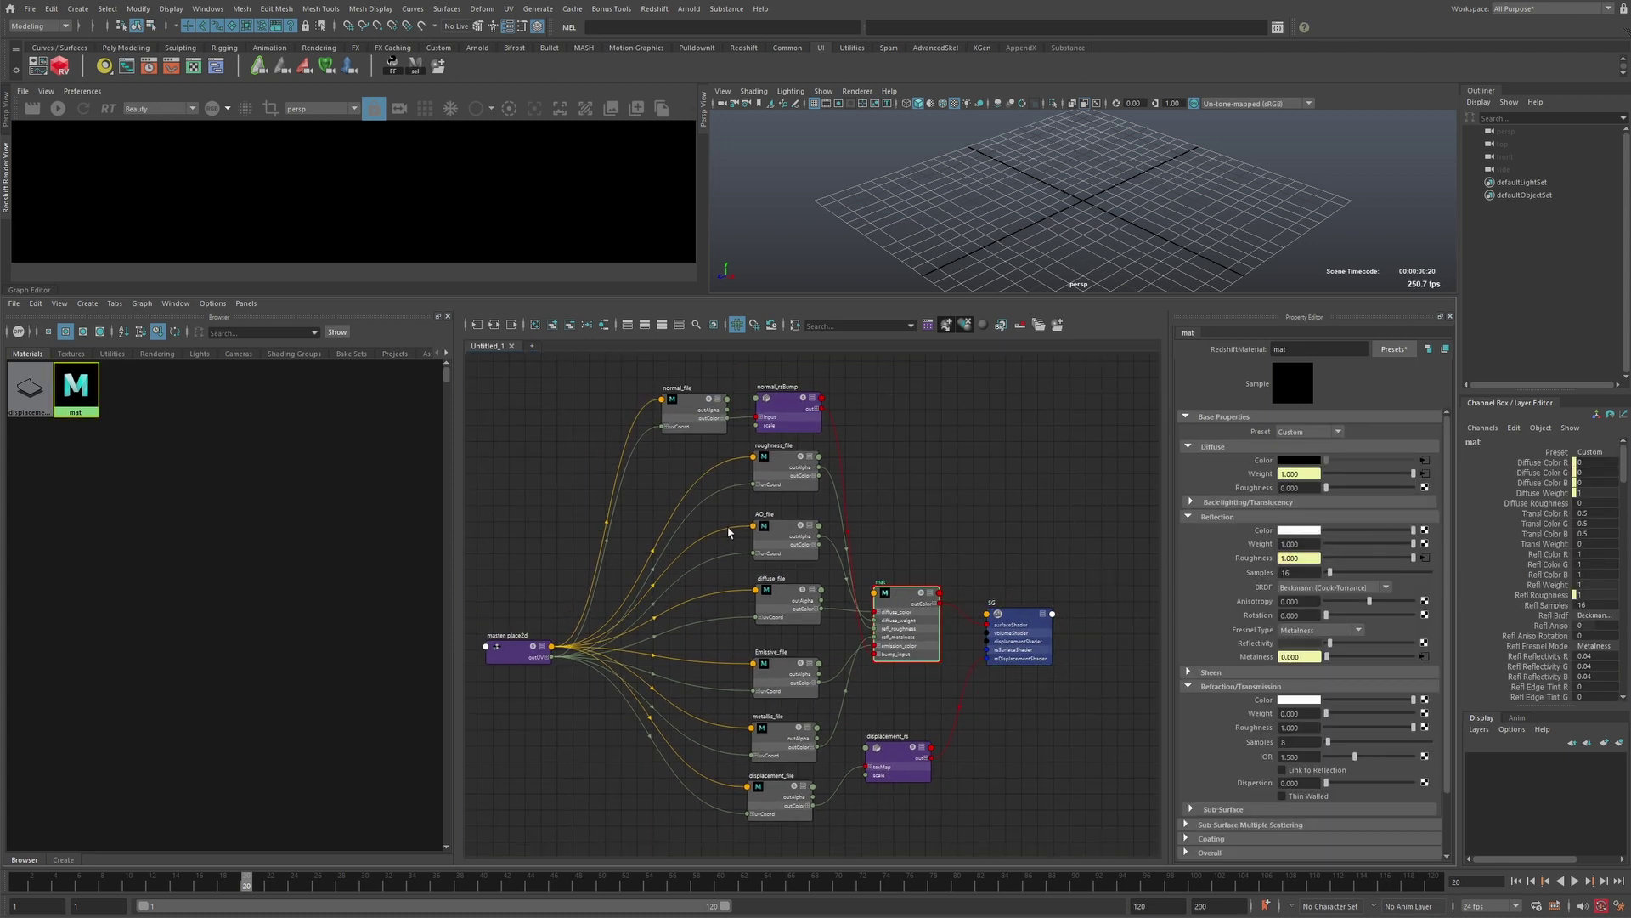
pyautogui.click(782, 538)
pyautogui.keyDown('alt'); pyautogui.moveTo(656, 487); pyautogui.dragTo(689, 503, button='middle'); pyautogui.keyUp('alt')
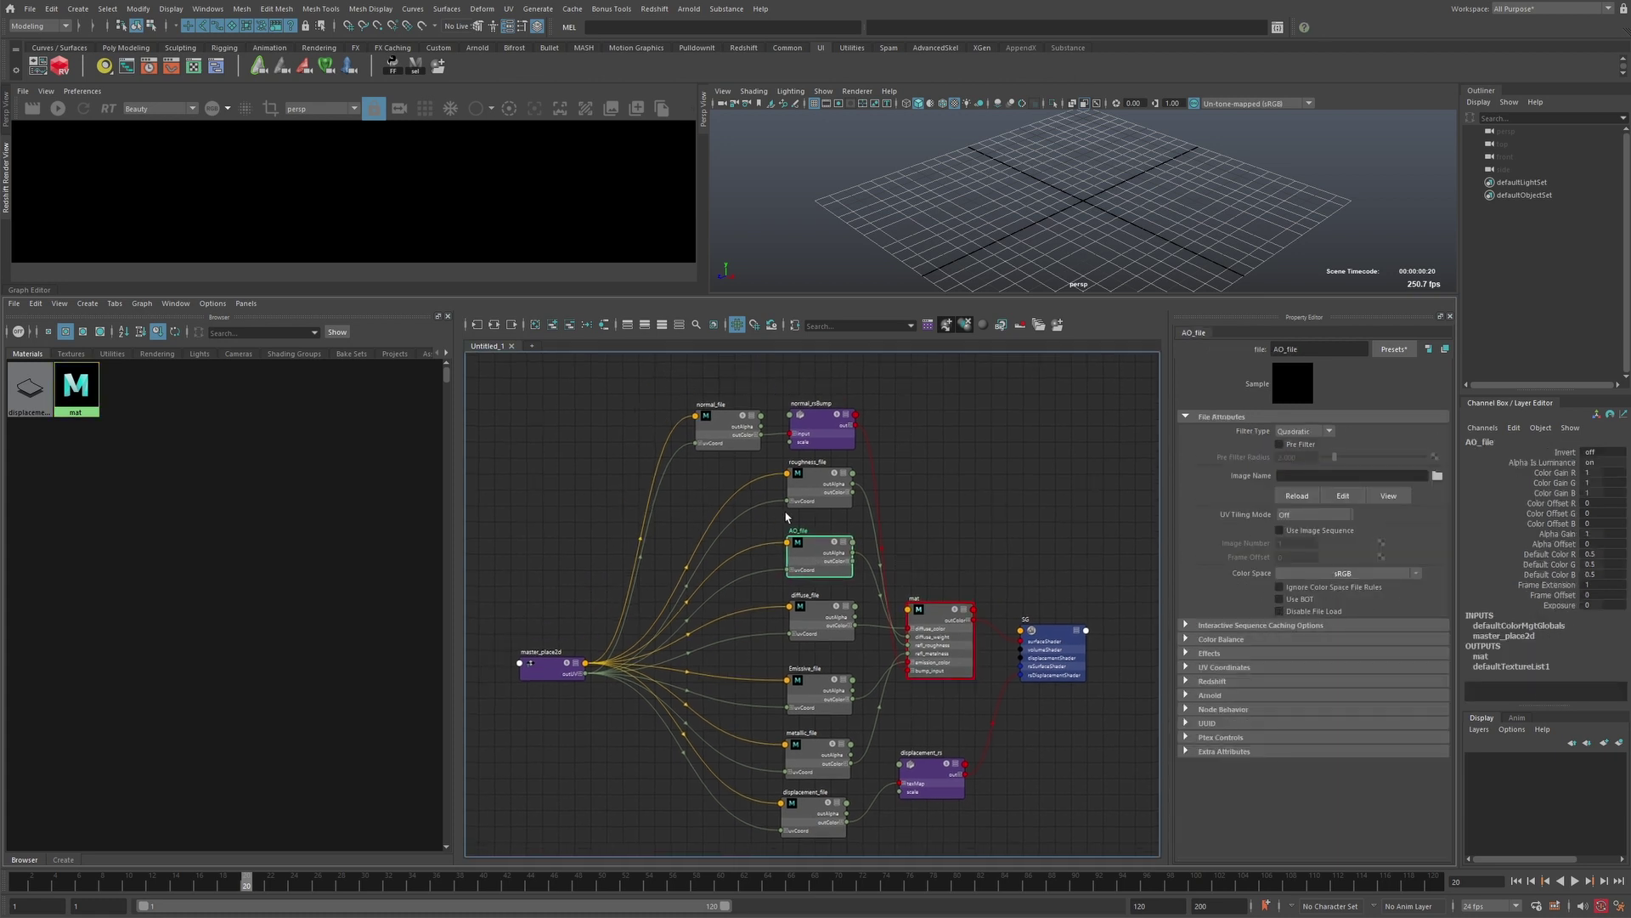
pyautogui.scroll(3, 807, 595)
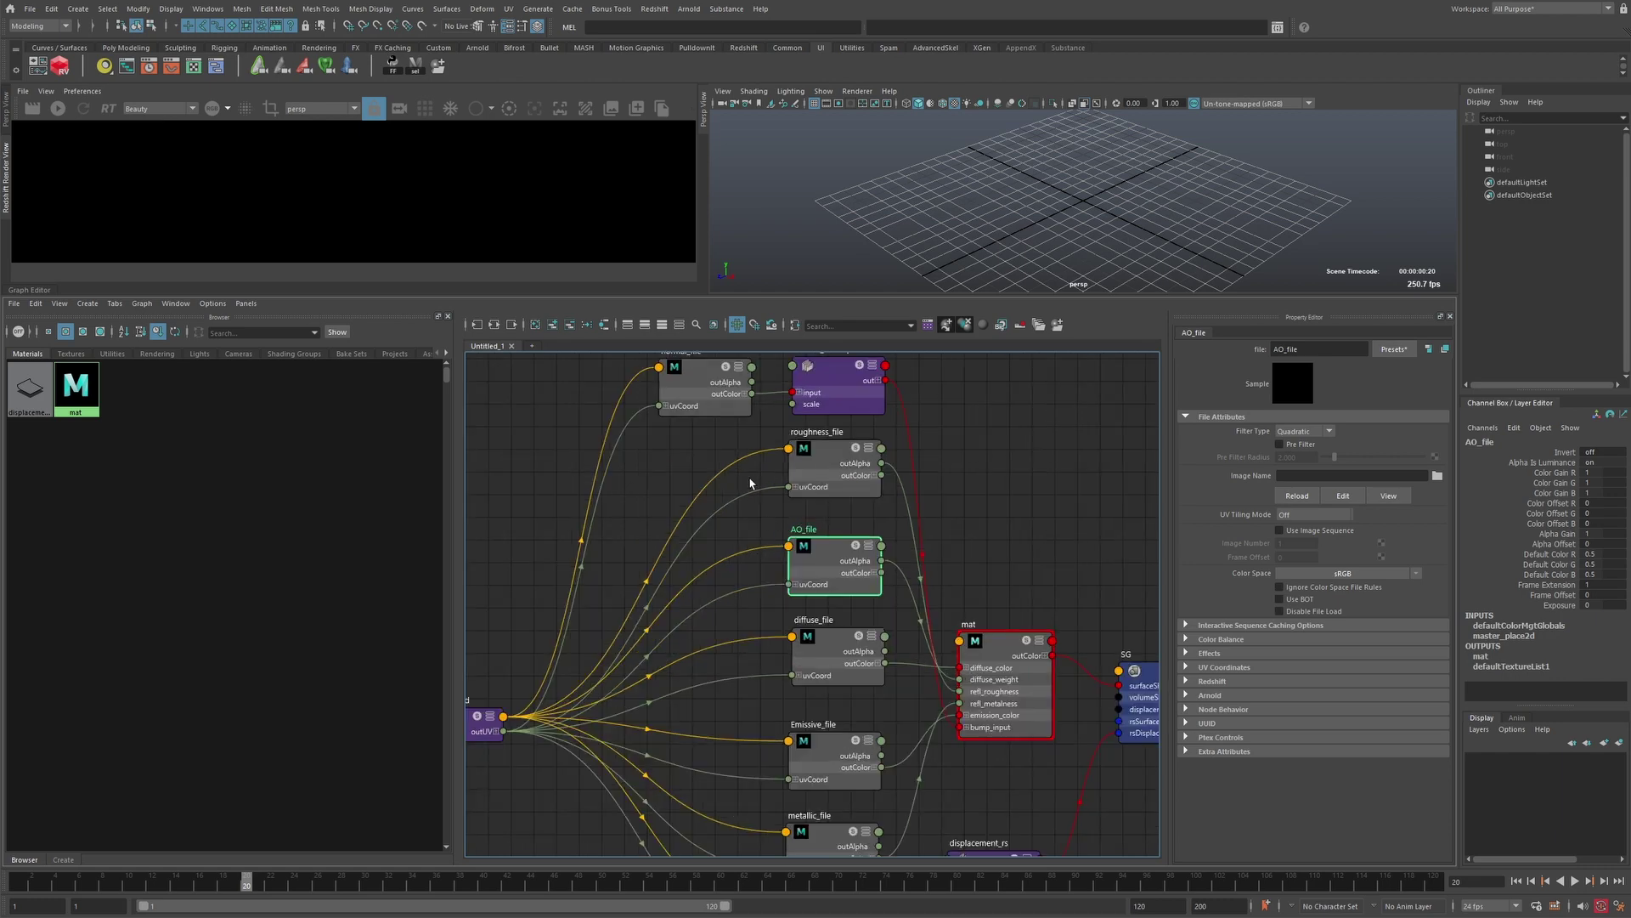
pyautogui.click(823, 595)
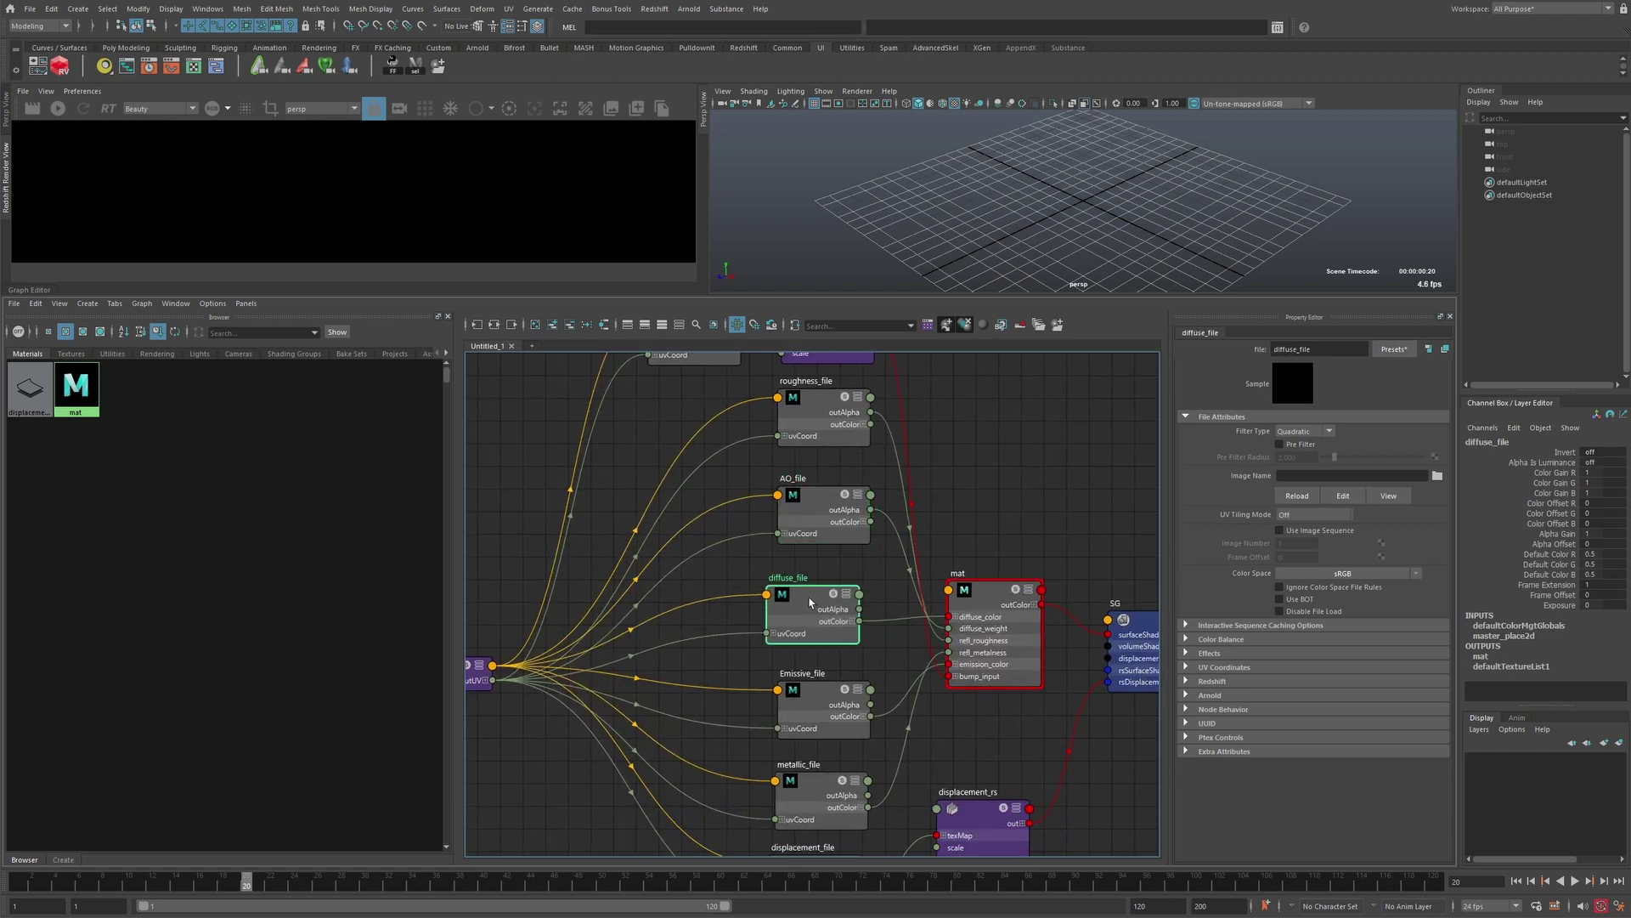
pyautogui.scroll(-2, 782, 601)
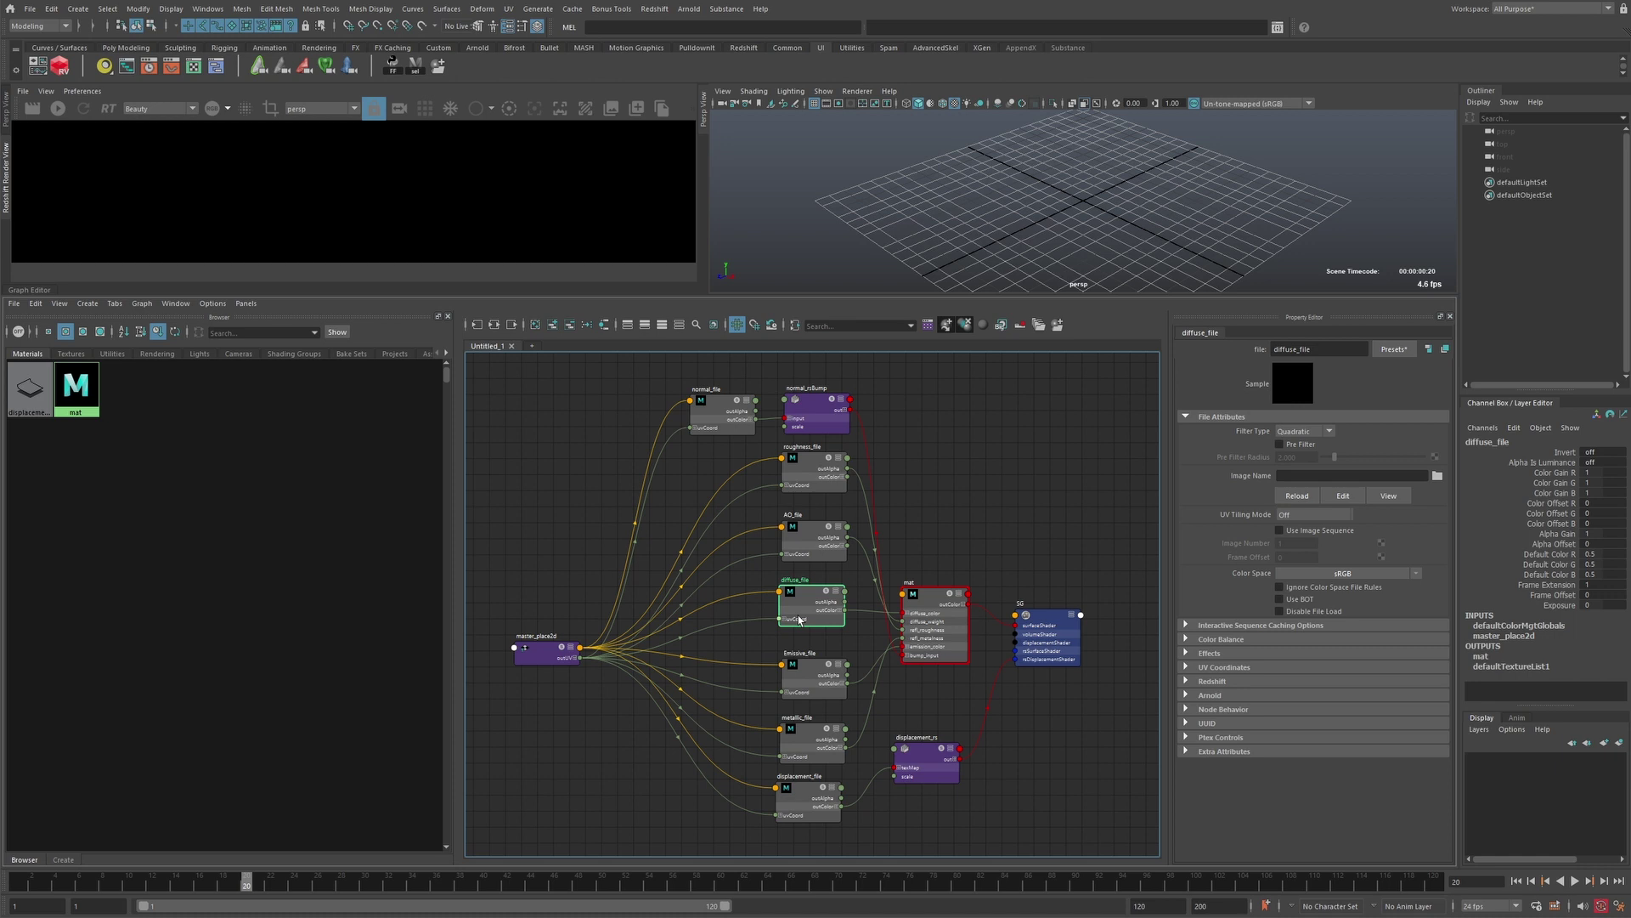
# Open the Attribute Editor for diffuse_file, move it clear of the graph, highlight the keywords in its Notes and enlarge that area.
pyautogui.hotkey('ctrl', 'a')
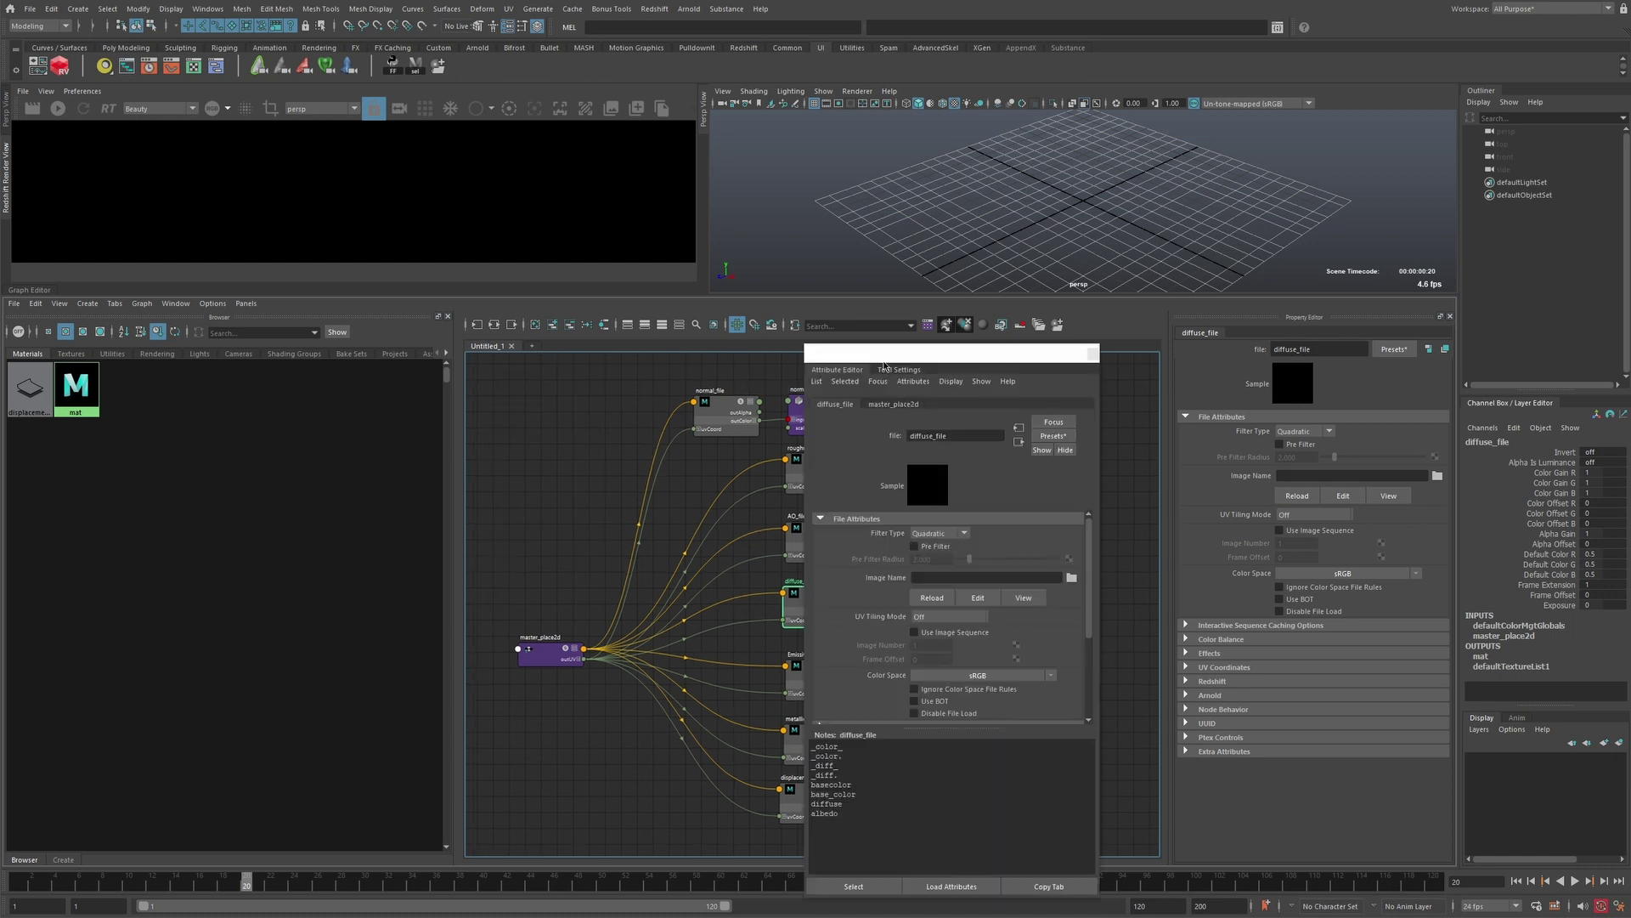
pyautogui.moveTo(884, 365); pyautogui.dragTo(1200, 195)
pyautogui.scroll(2, 1105, 570)
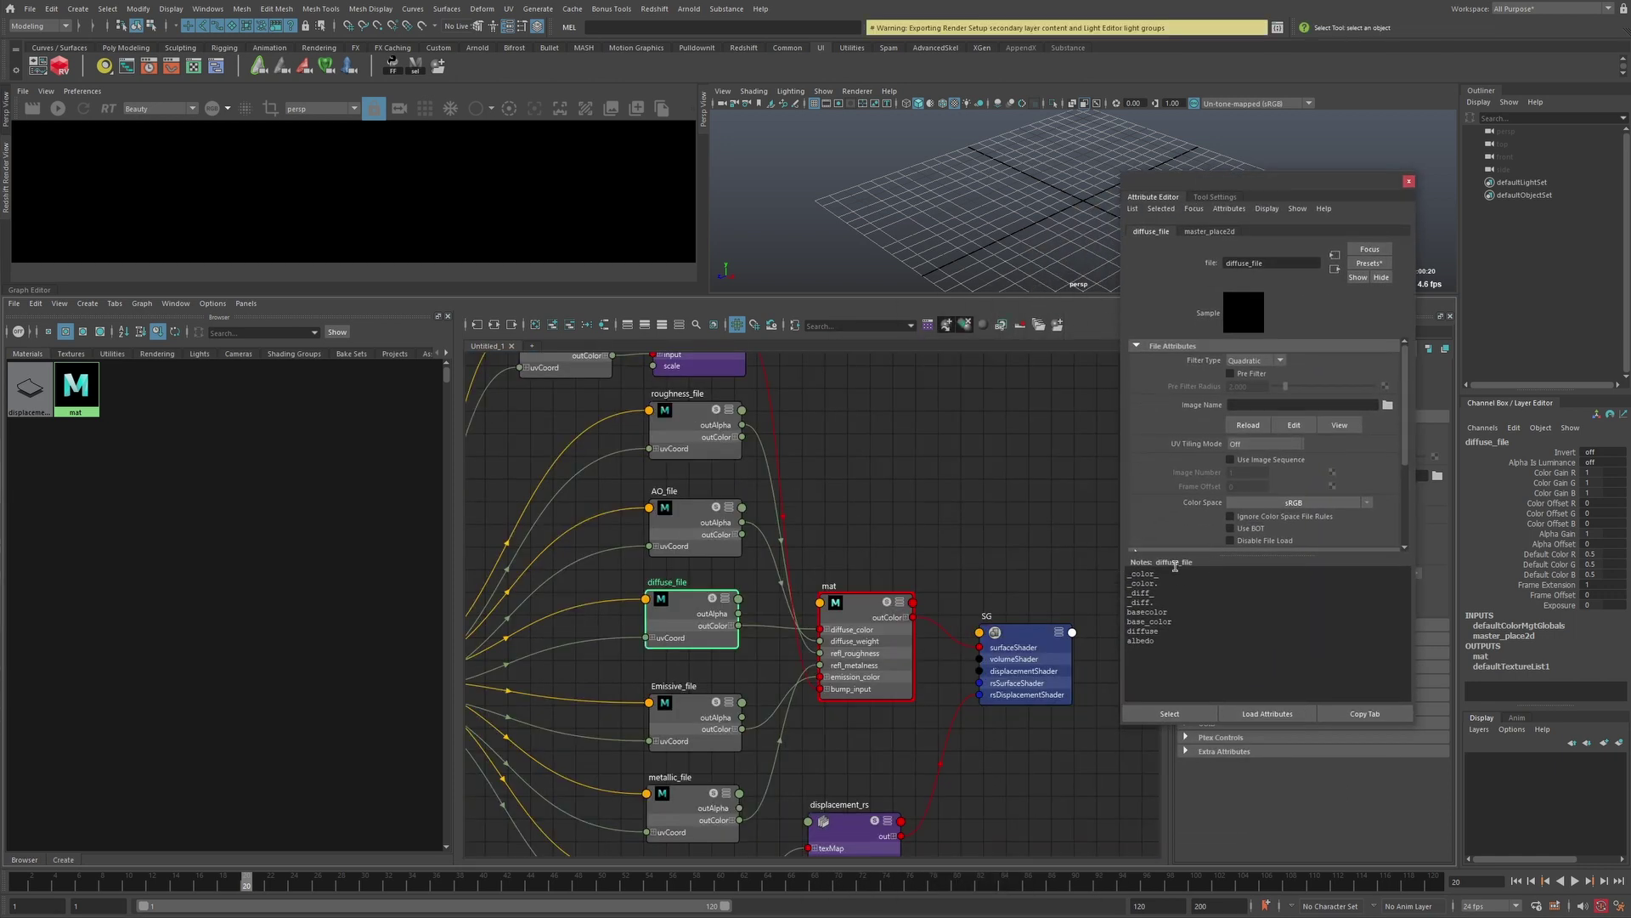
pyautogui.moveTo(1157, 643); pyautogui.dragTo(1094, 571)
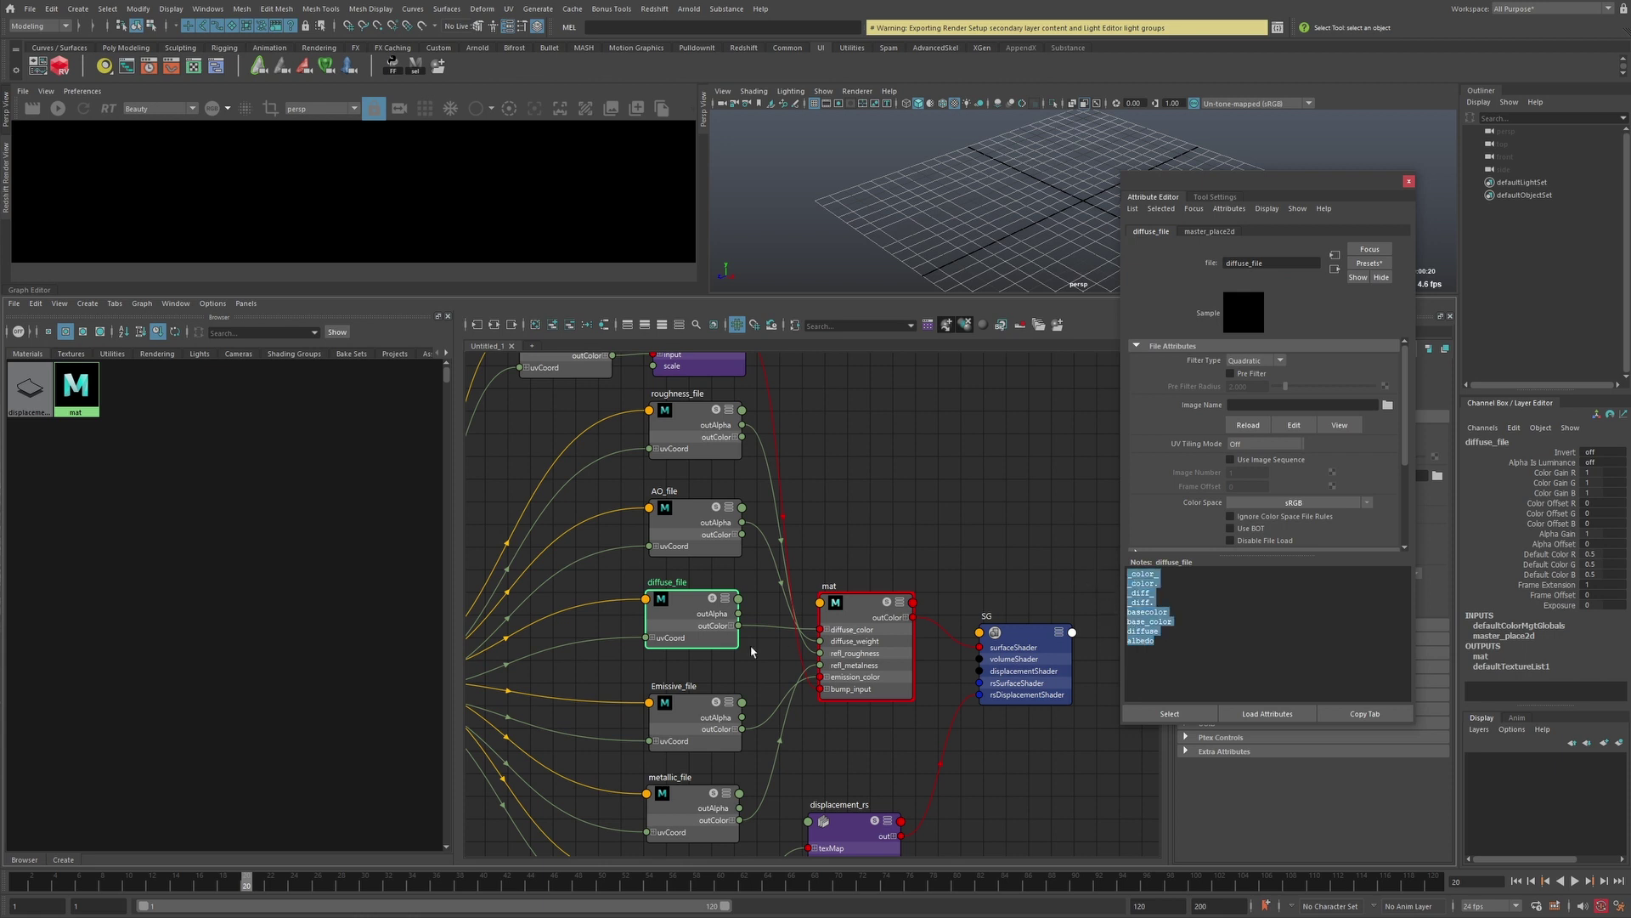
pyautogui.scroll(-1, 740, 648)
pyautogui.moveTo(1263, 556); pyautogui.dragTo(1308, 344)
# Check the Show Notes display option and review the texture naming keywords in diffuse_file's Notes.
pyautogui.click(1299, 213)
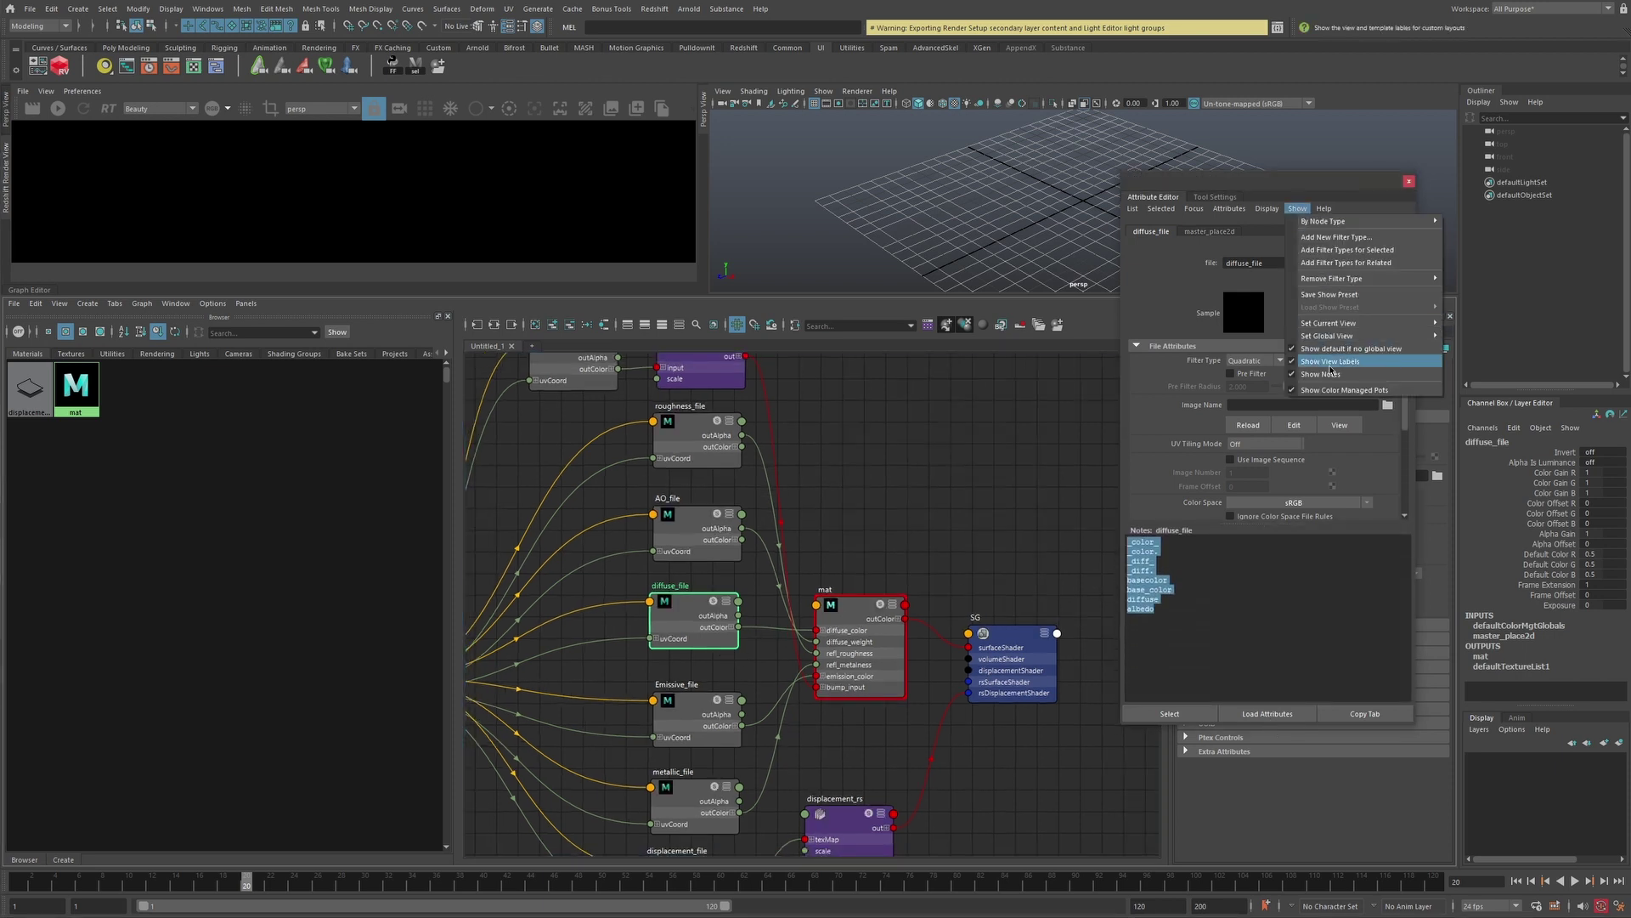
pyautogui.click(1211, 617)
pyautogui.moveTo(1166, 607); pyautogui.dragTo(1095, 536)
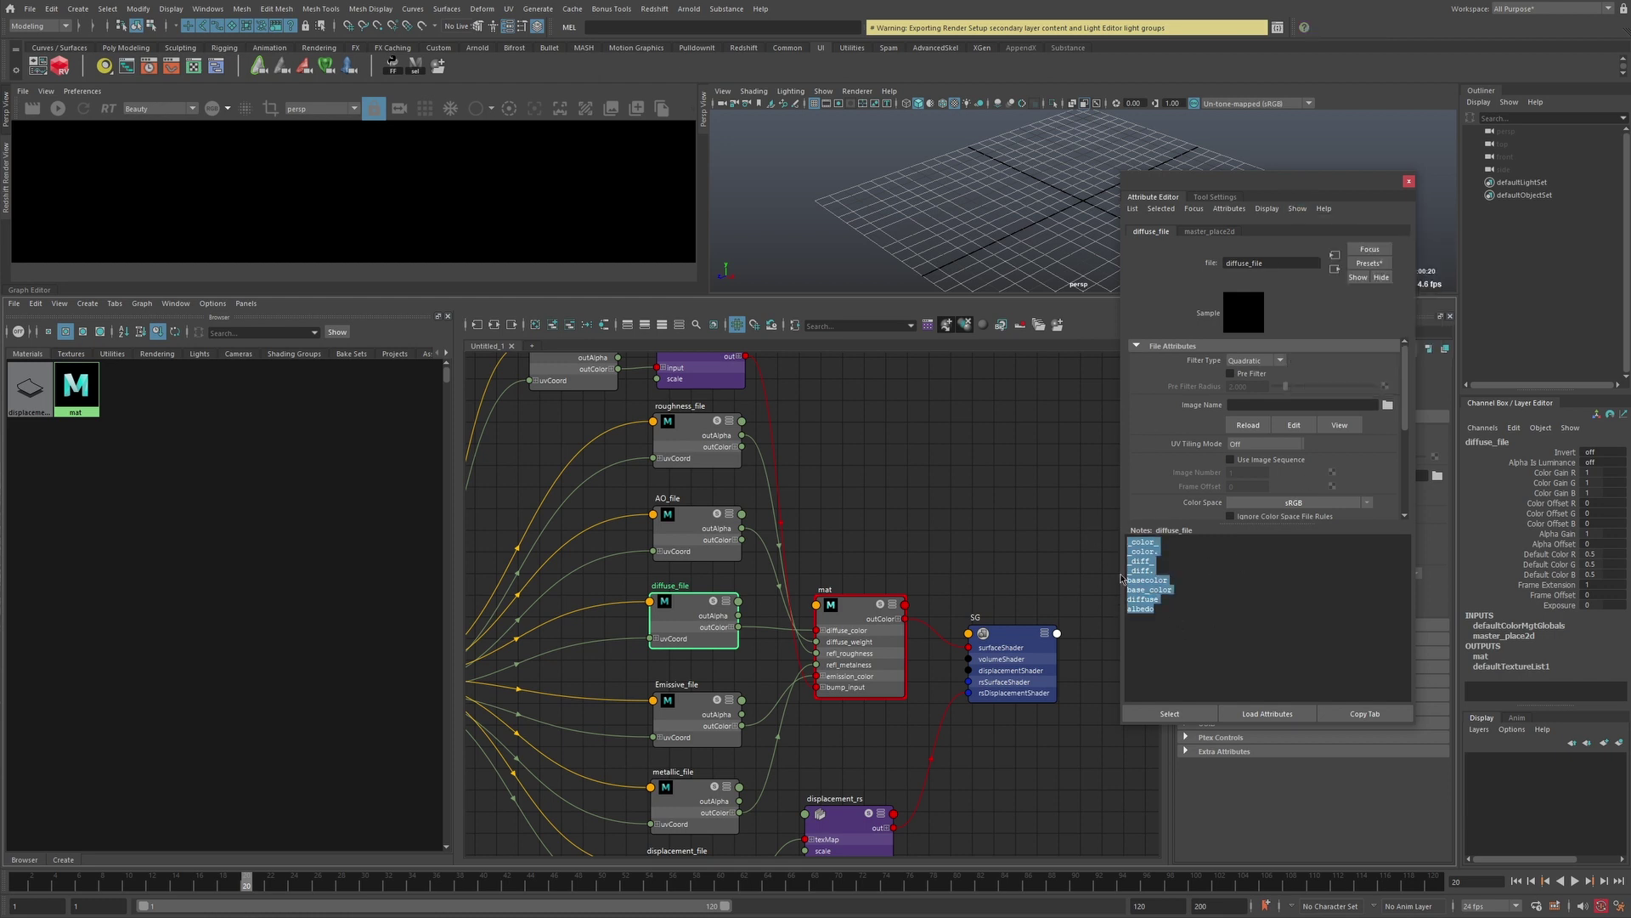
pyautogui.click(1204, 619)
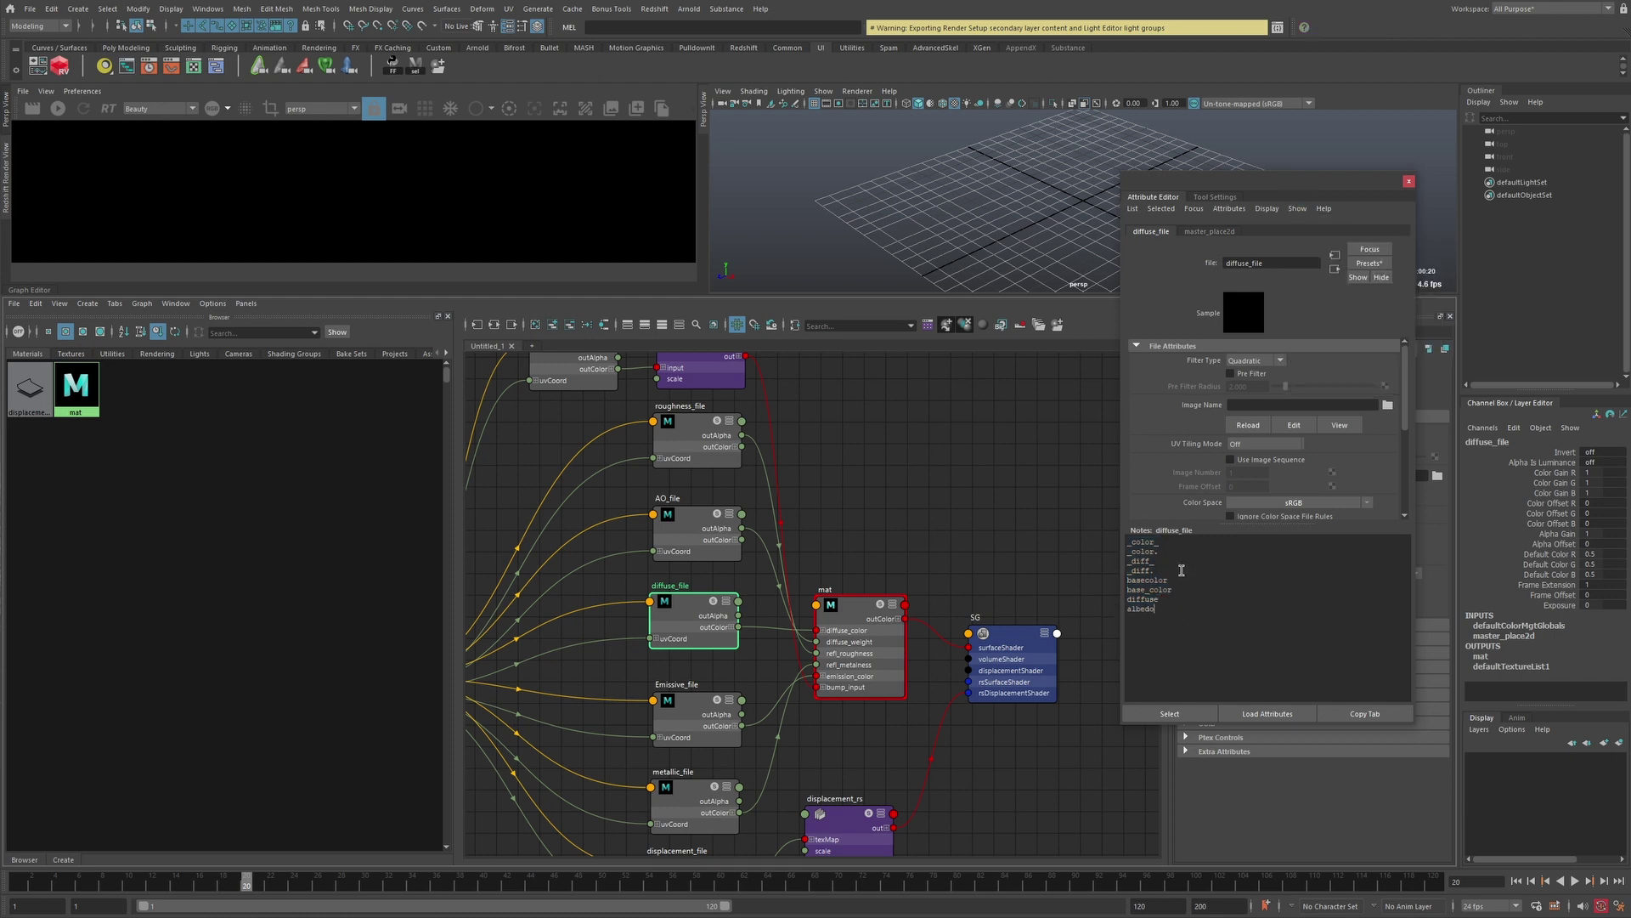
pyautogui.moveTo(1171, 604); pyautogui.dragTo(1115, 531)
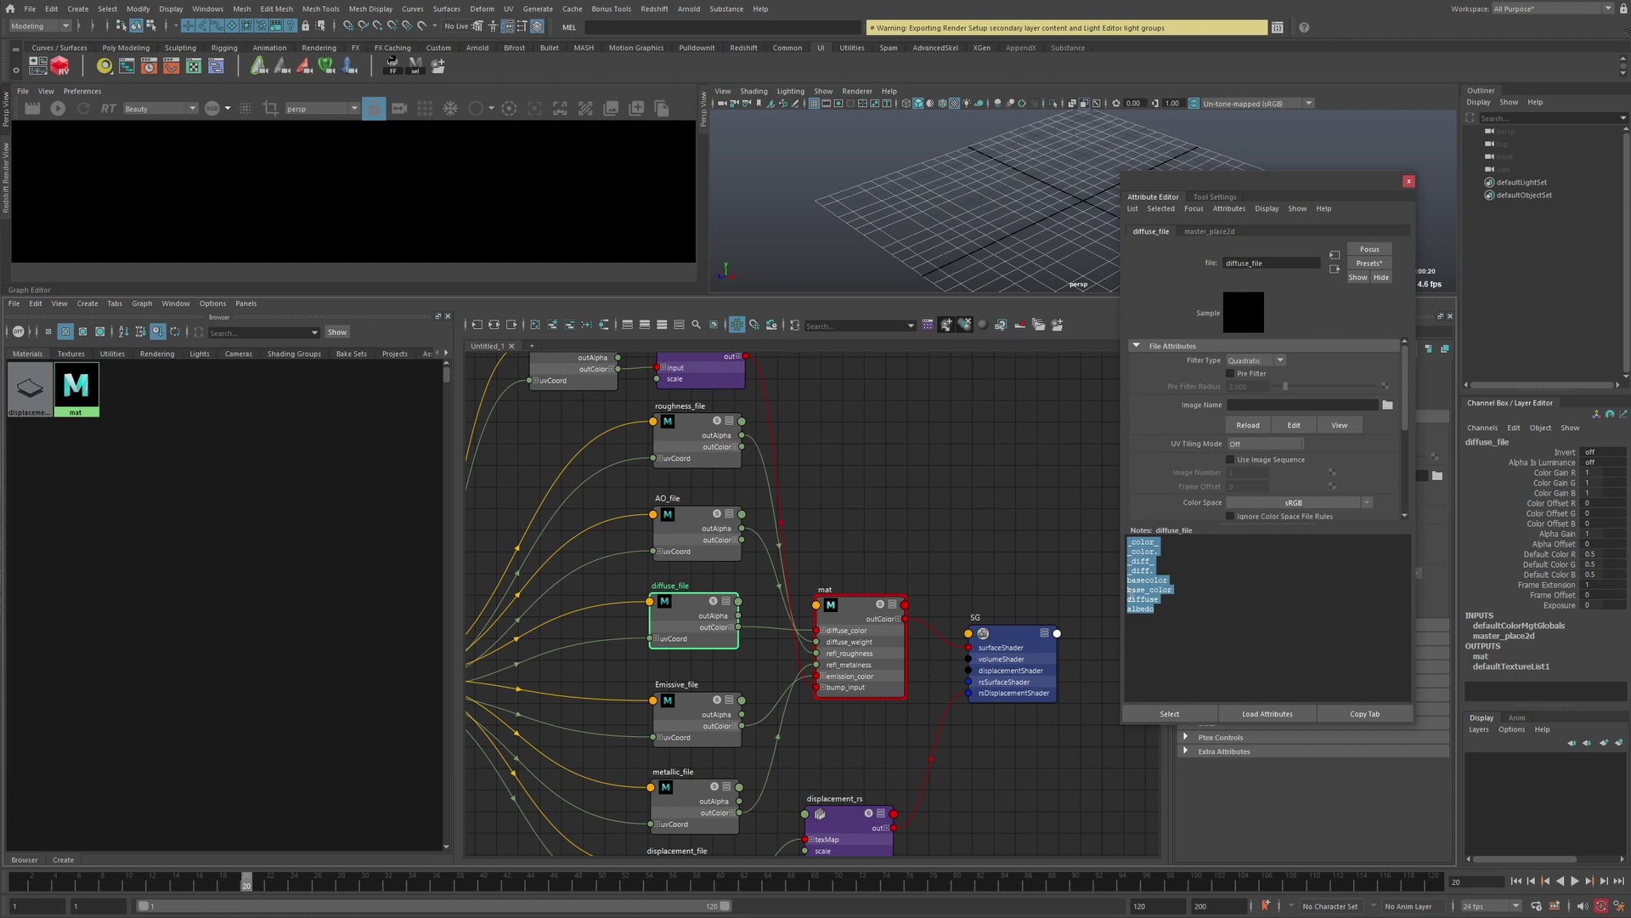
pyautogui.moveTo(981, 637); pyautogui.dragTo(1068, 631, button='middle')
pyautogui.click(1168, 540)
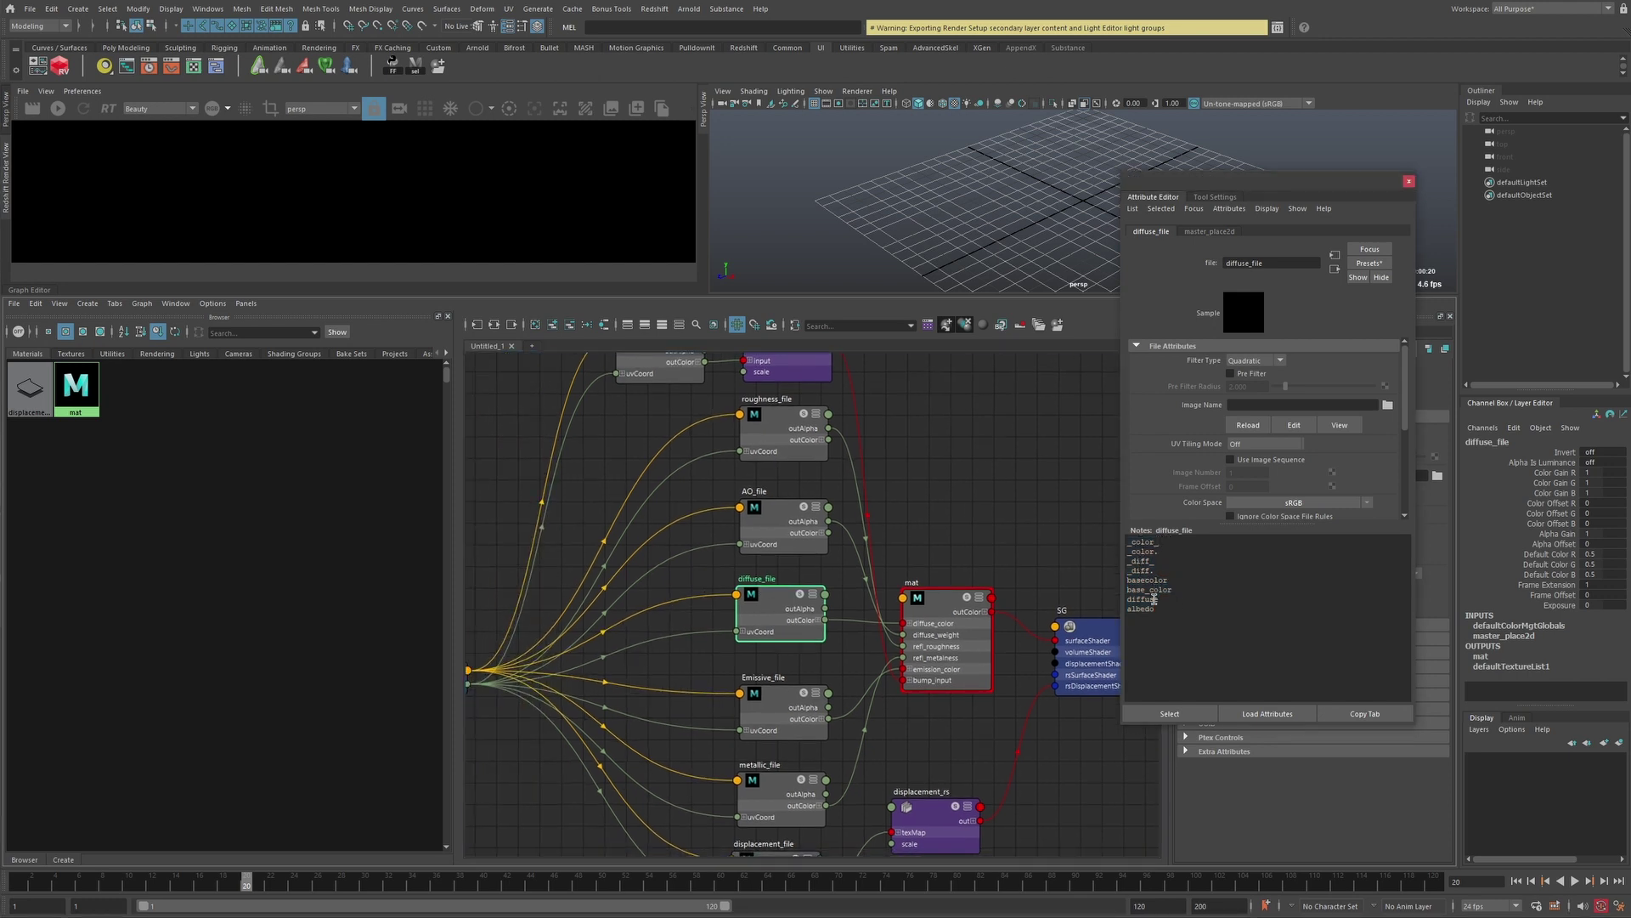
# Switch to File Explorer and compare Granite03small_4K_BaseColor.png with the keywords in diffuse_file's Notes.
pyautogui.hotkey('alt', 'Tab')
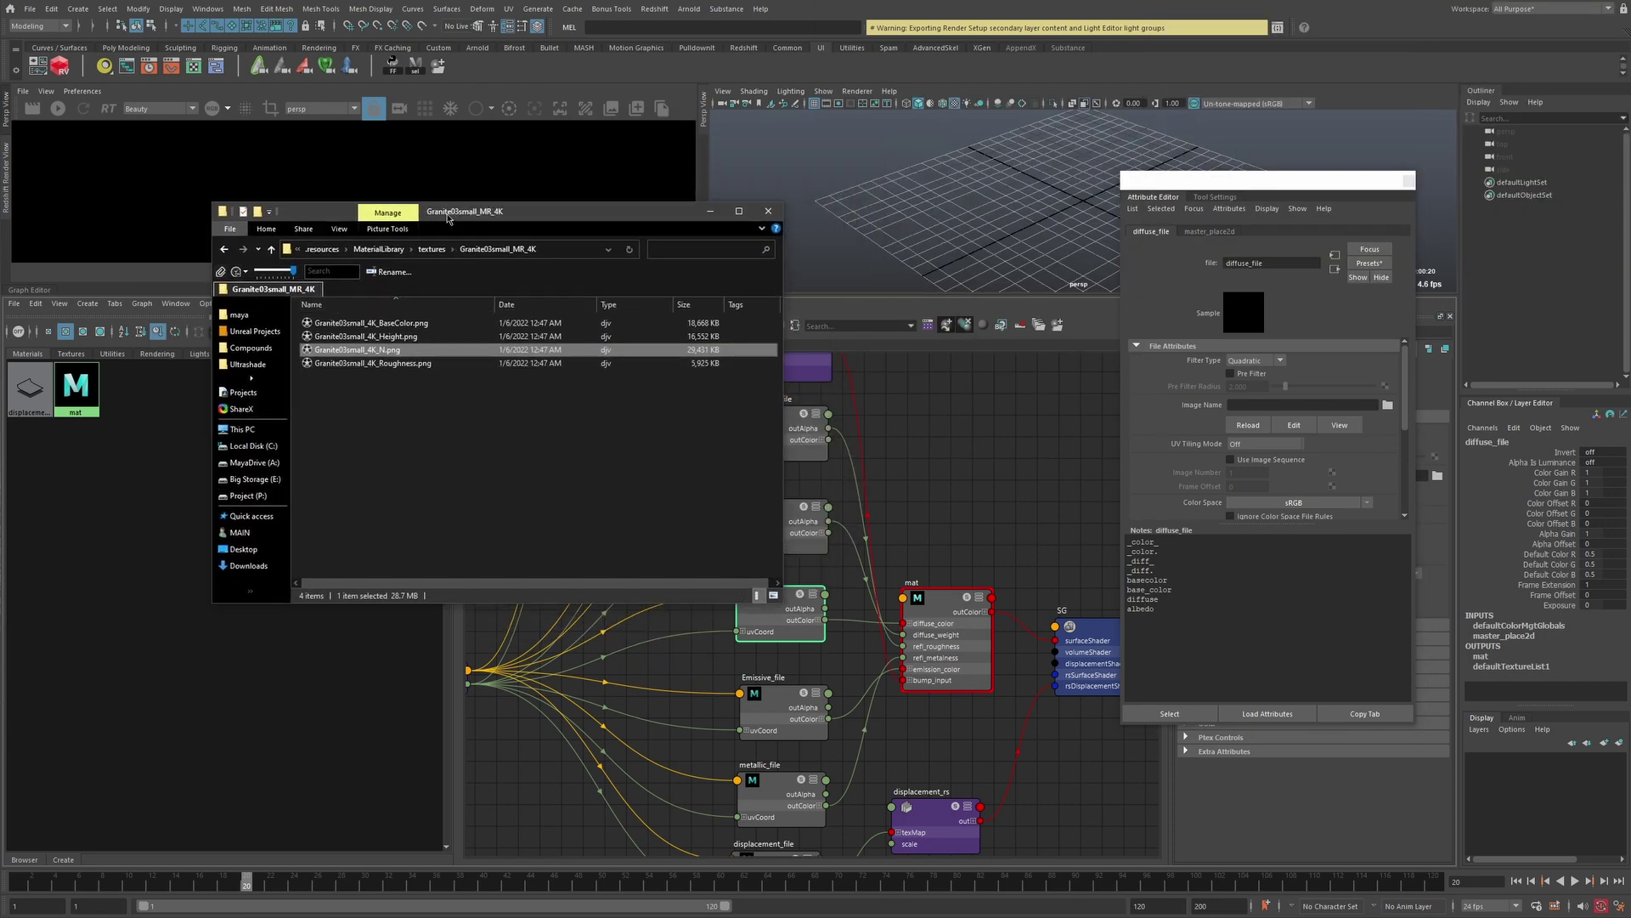
pyautogui.moveTo(453, 223); pyautogui.dragTo(376, 168)
pyautogui.click(308, 271)
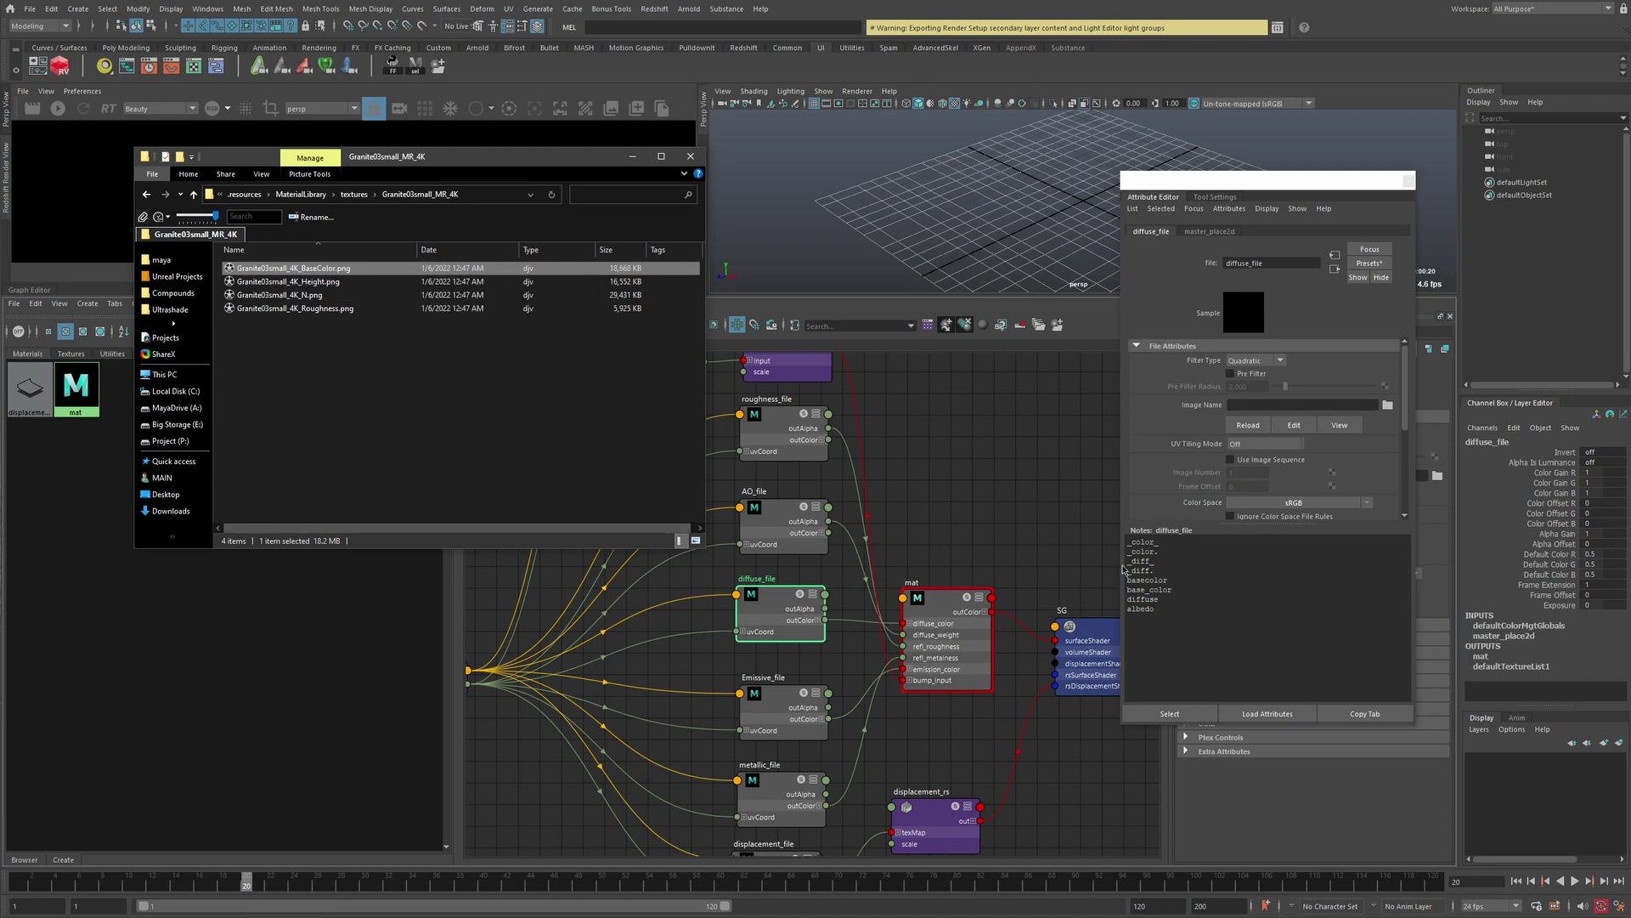
pyautogui.click(1152, 542)
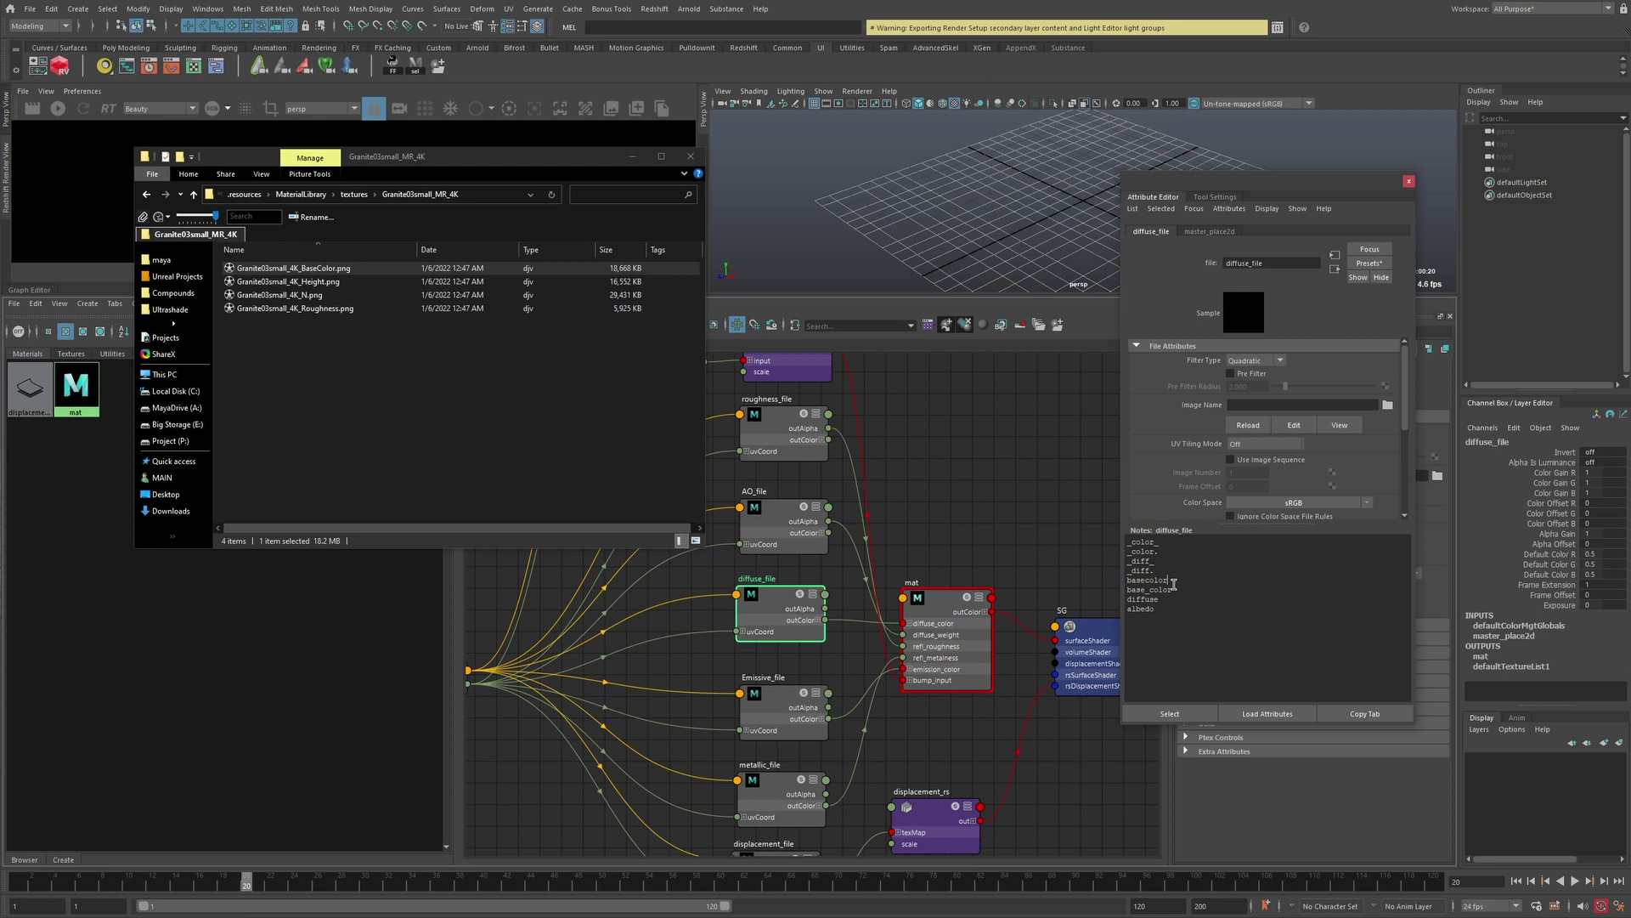
# Highlight basecolor in diffuse_file's Notes, and compare normal_file's Notes keywords with Granite03small_4K_N.png.
pyautogui.moveTo(1171, 580); pyautogui.dragTo(1102, 584)
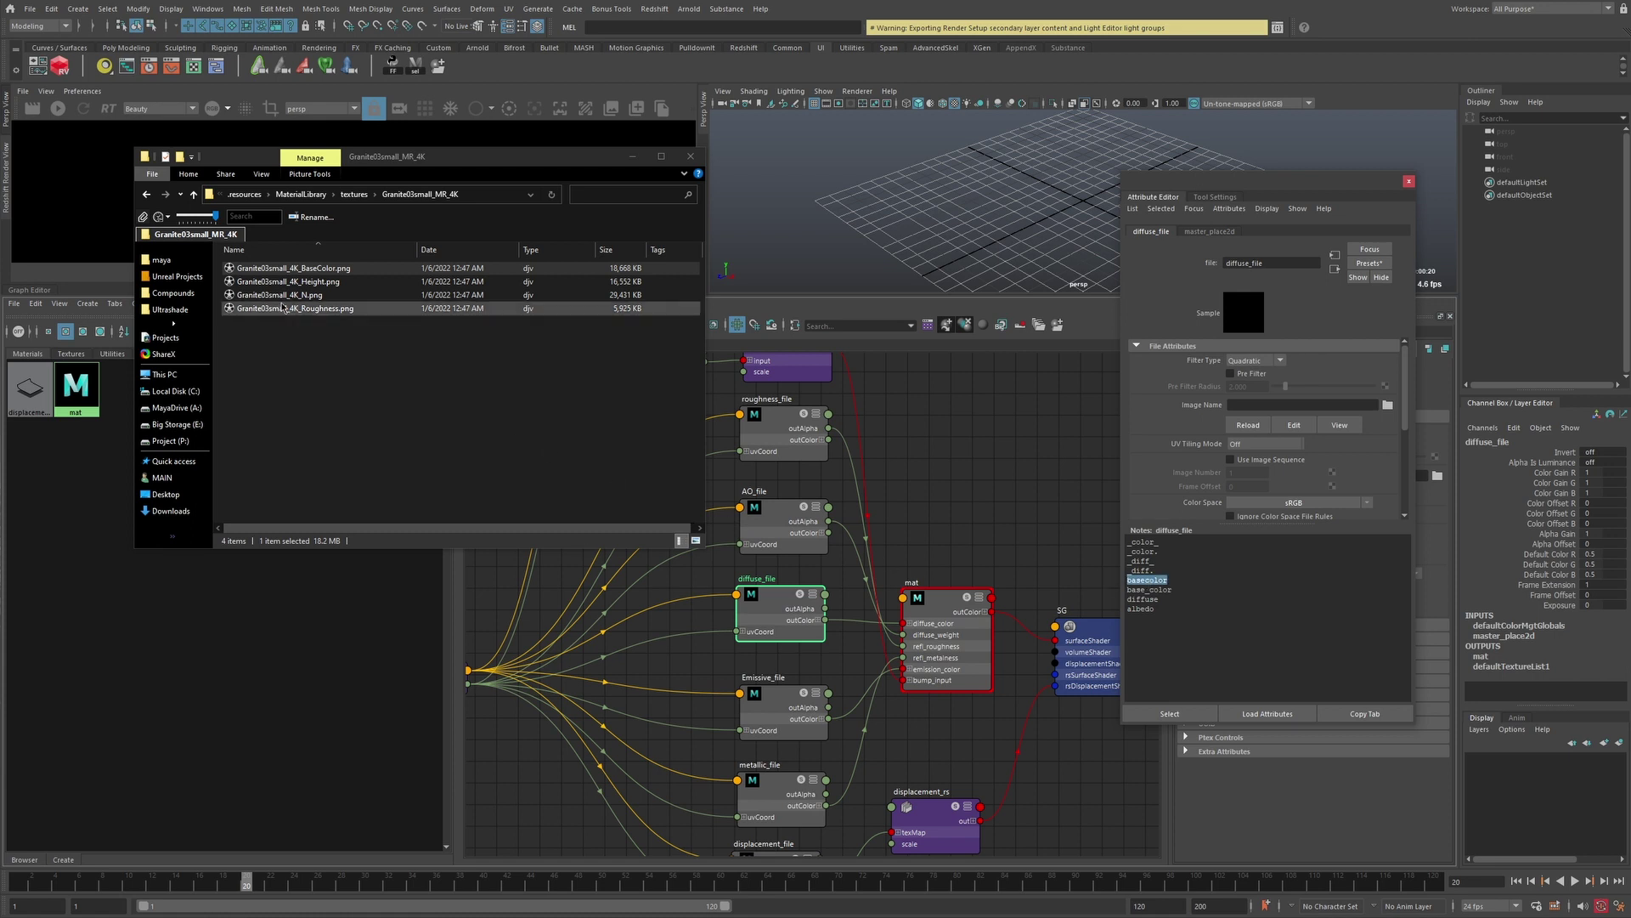
pyautogui.moveTo(780, 595); pyautogui.dragTo(782, 597)
pyautogui.keyDown('alt'); pyautogui.moveTo(945, 508); pyautogui.dragTo(979, 507, button='middle'); pyautogui.keyUp('alt')
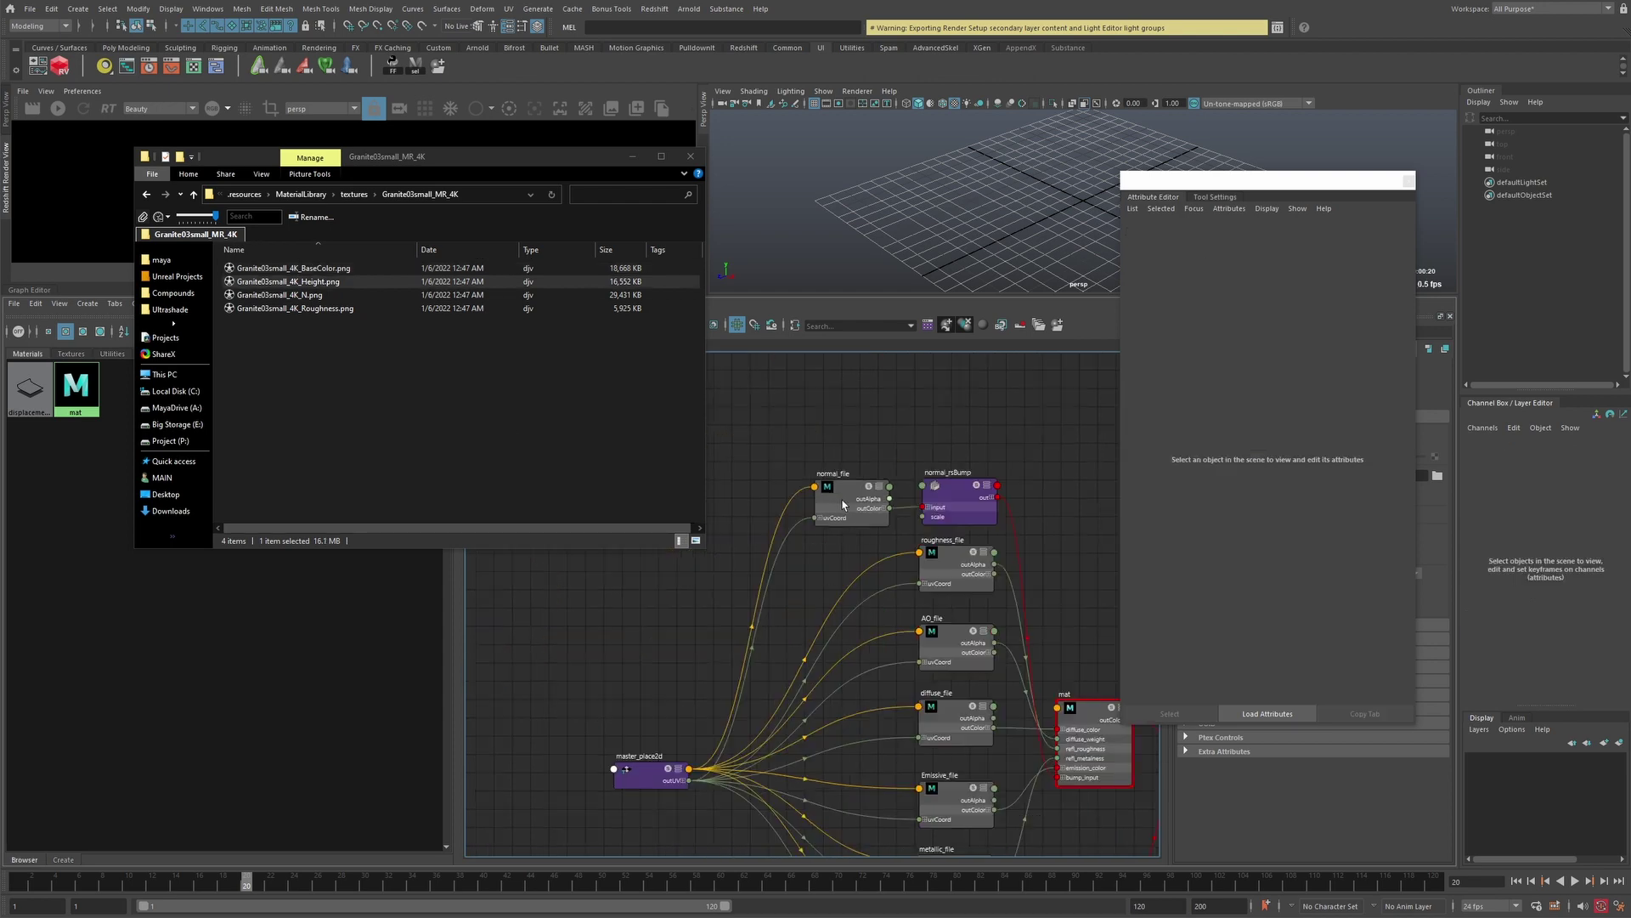
pyautogui.click(843, 513)
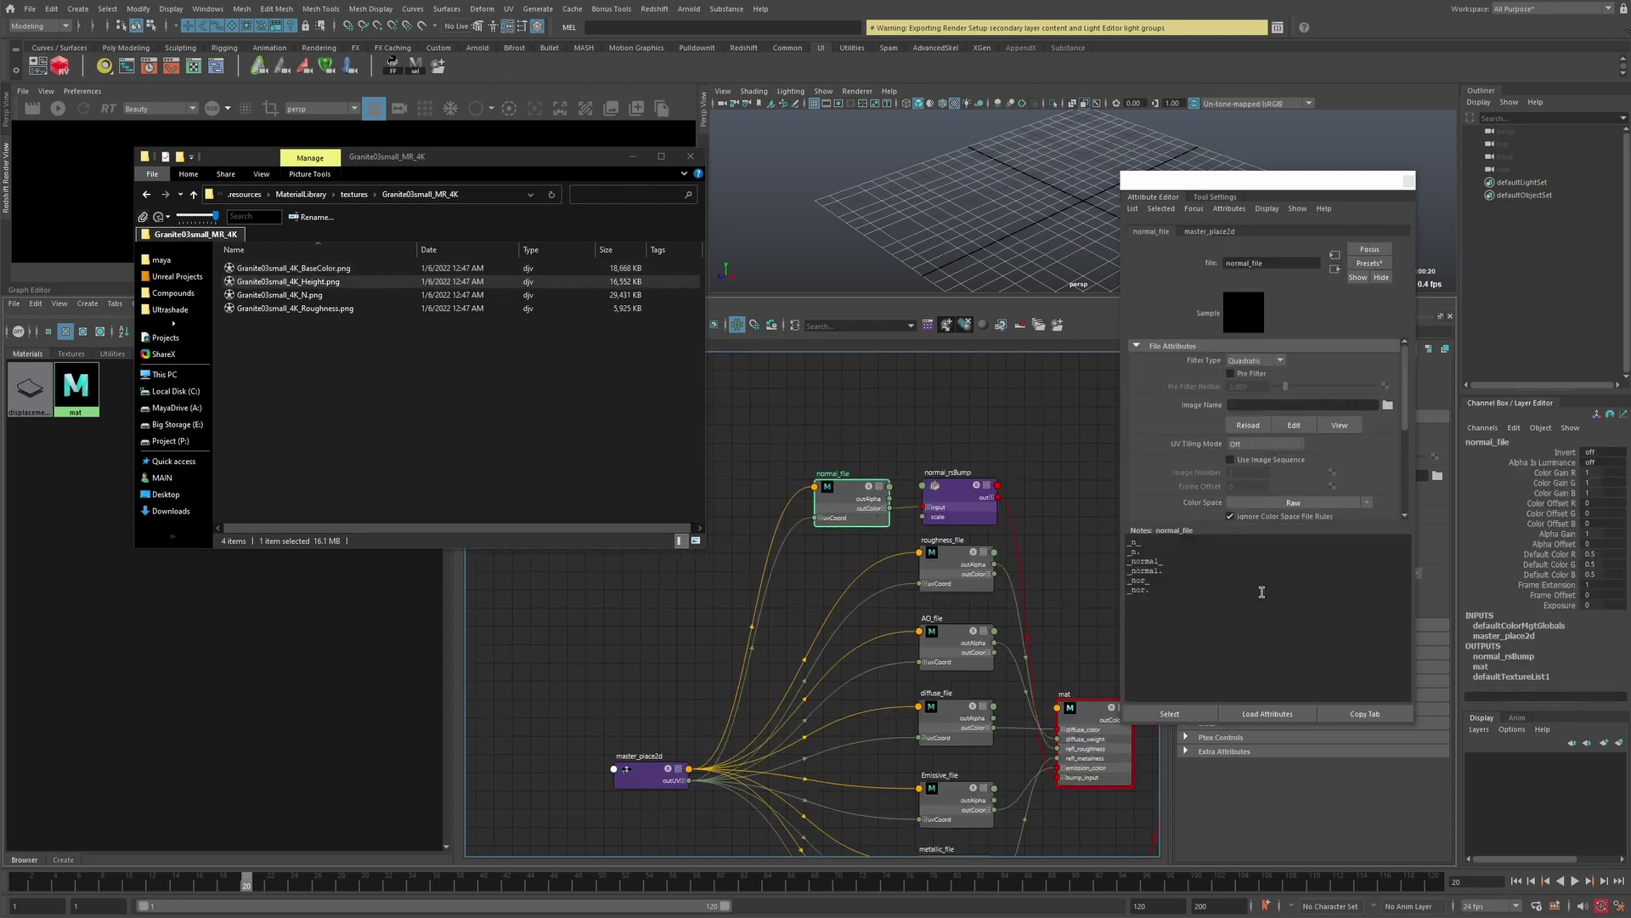
pyautogui.click(310, 295)
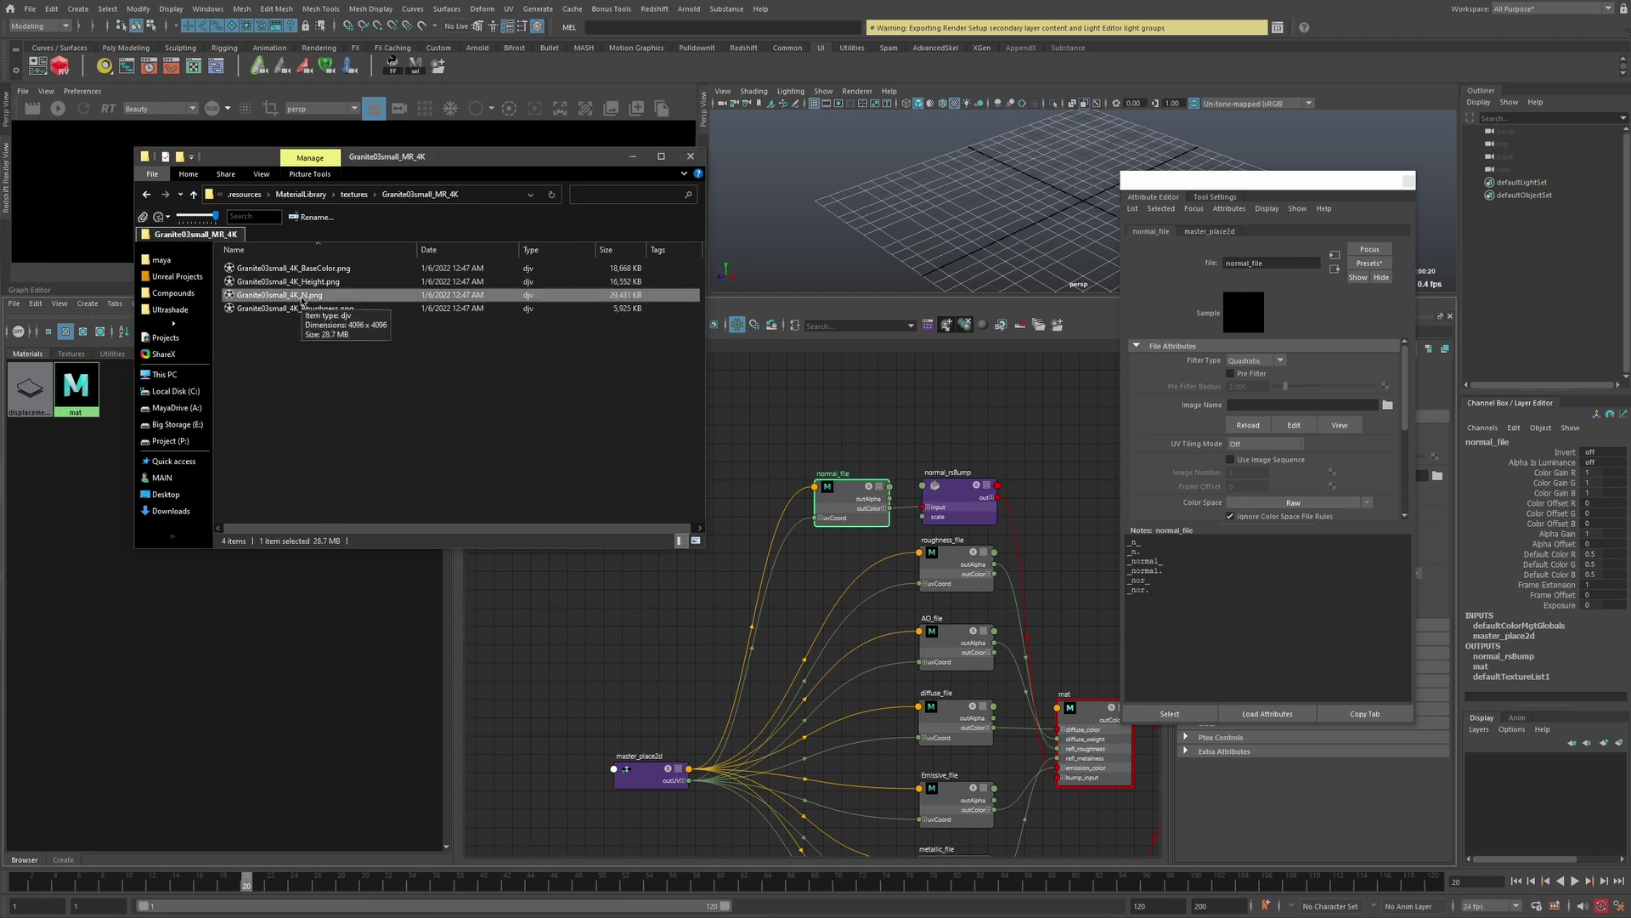
# Try a bare "n" keyword on a new line in normal_file's Notes, check it against the texture file names and remove it.
pyautogui.click(1190, 612)
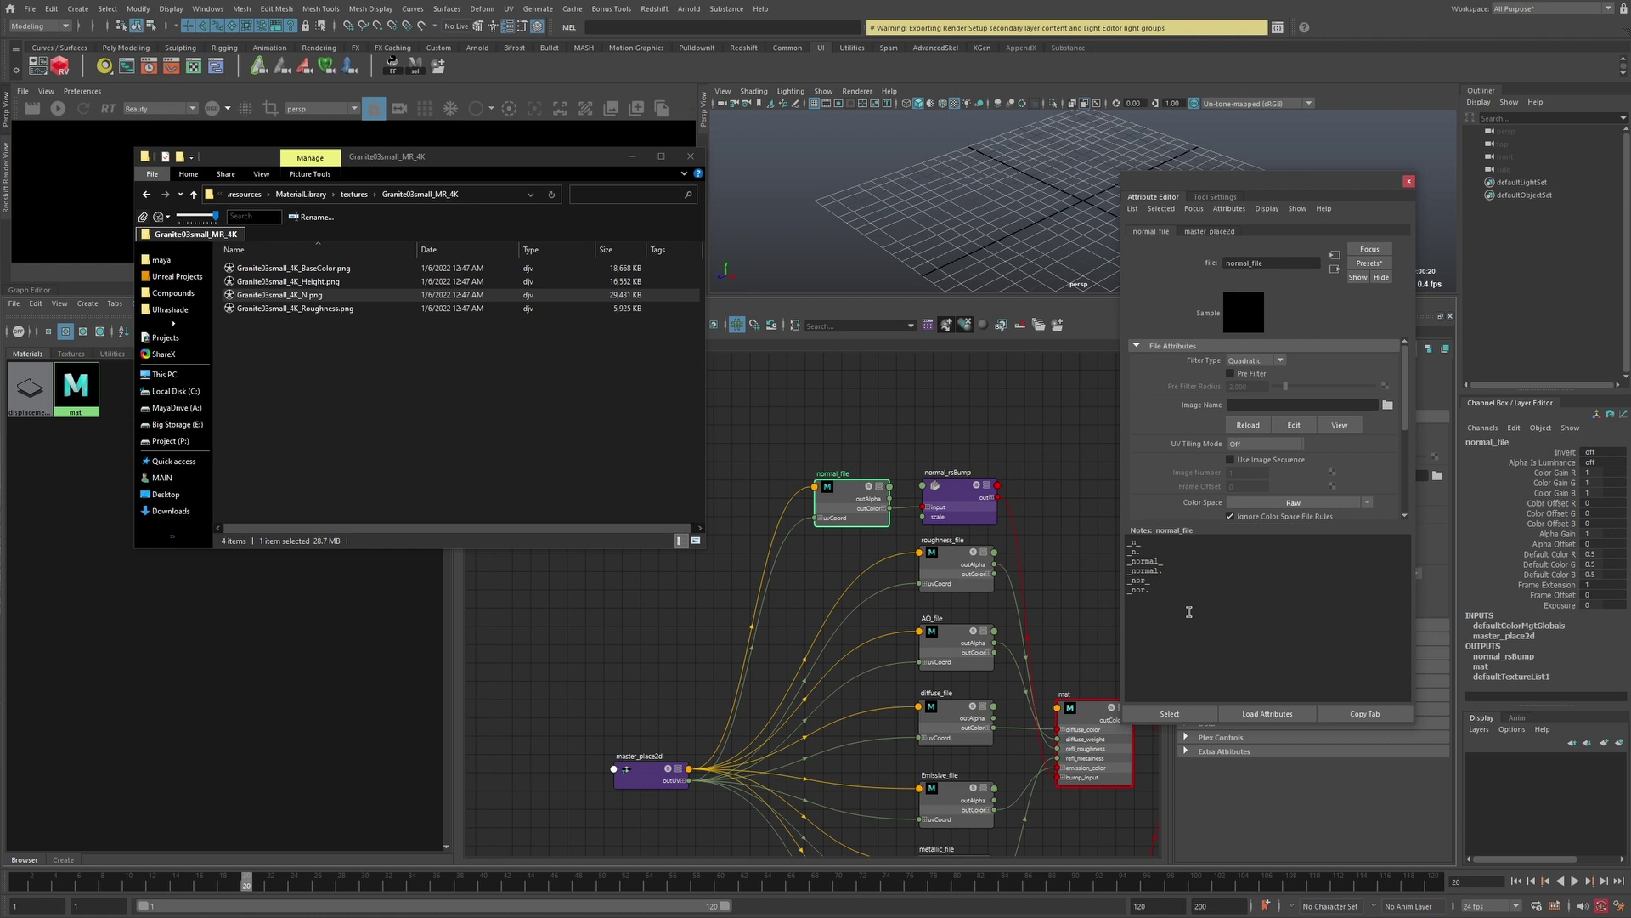
pyautogui.press('Return')
pyautogui.write('n')
pyautogui.click(265, 295)
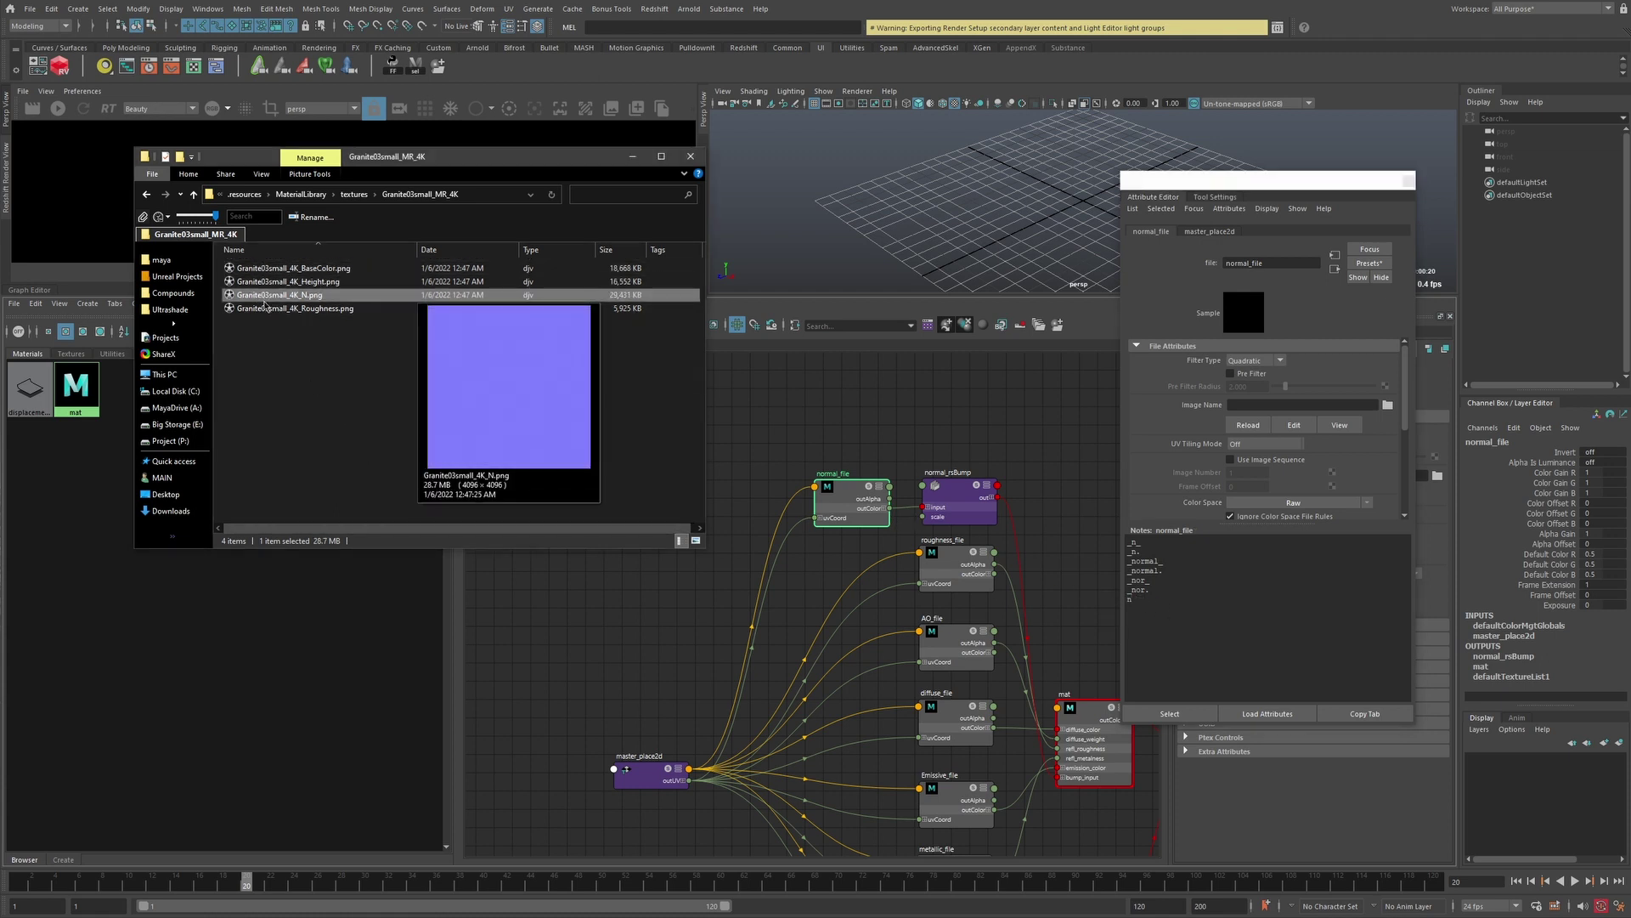
pyautogui.click(264, 308)
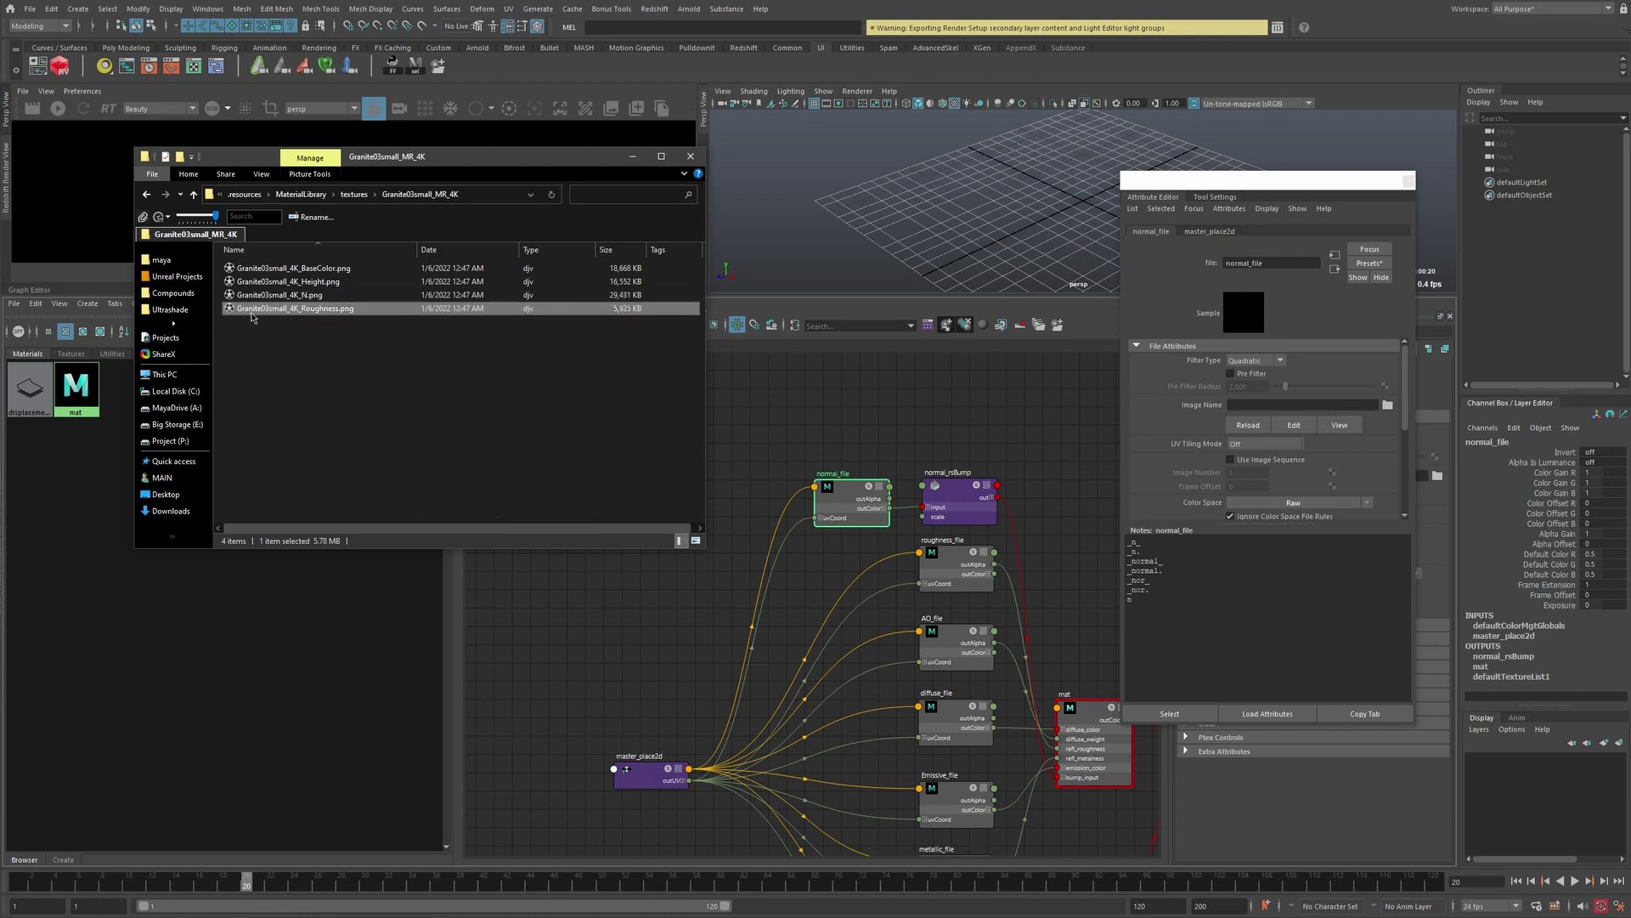
pyautogui.moveTo(1142, 609); pyautogui.dragTo(1130, 553)
pyautogui.press('BackSpace')
# Check the _n. keyword in normal_file's Notes and search the Granite03small_MR_4K folder for file names containing _n.
pyautogui.click(1147, 564)
pyautogui.click(1134, 557)
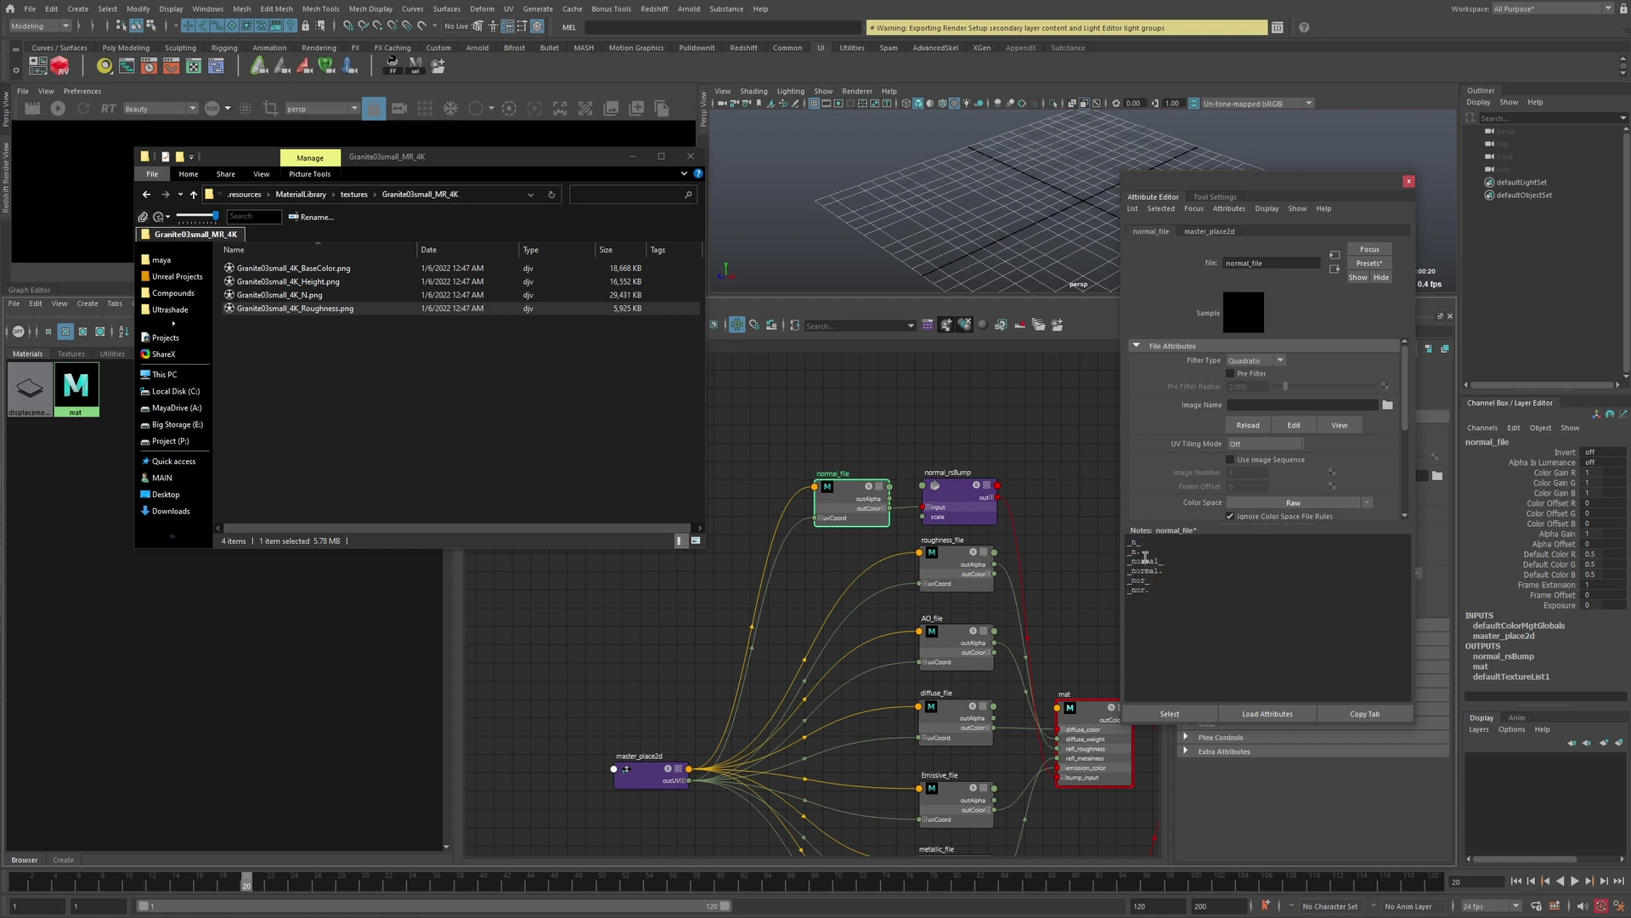
pyautogui.click(355, 338)
pyautogui.hotkey('ctrl', 'f')
pyautogui.write('name:~=_n.')
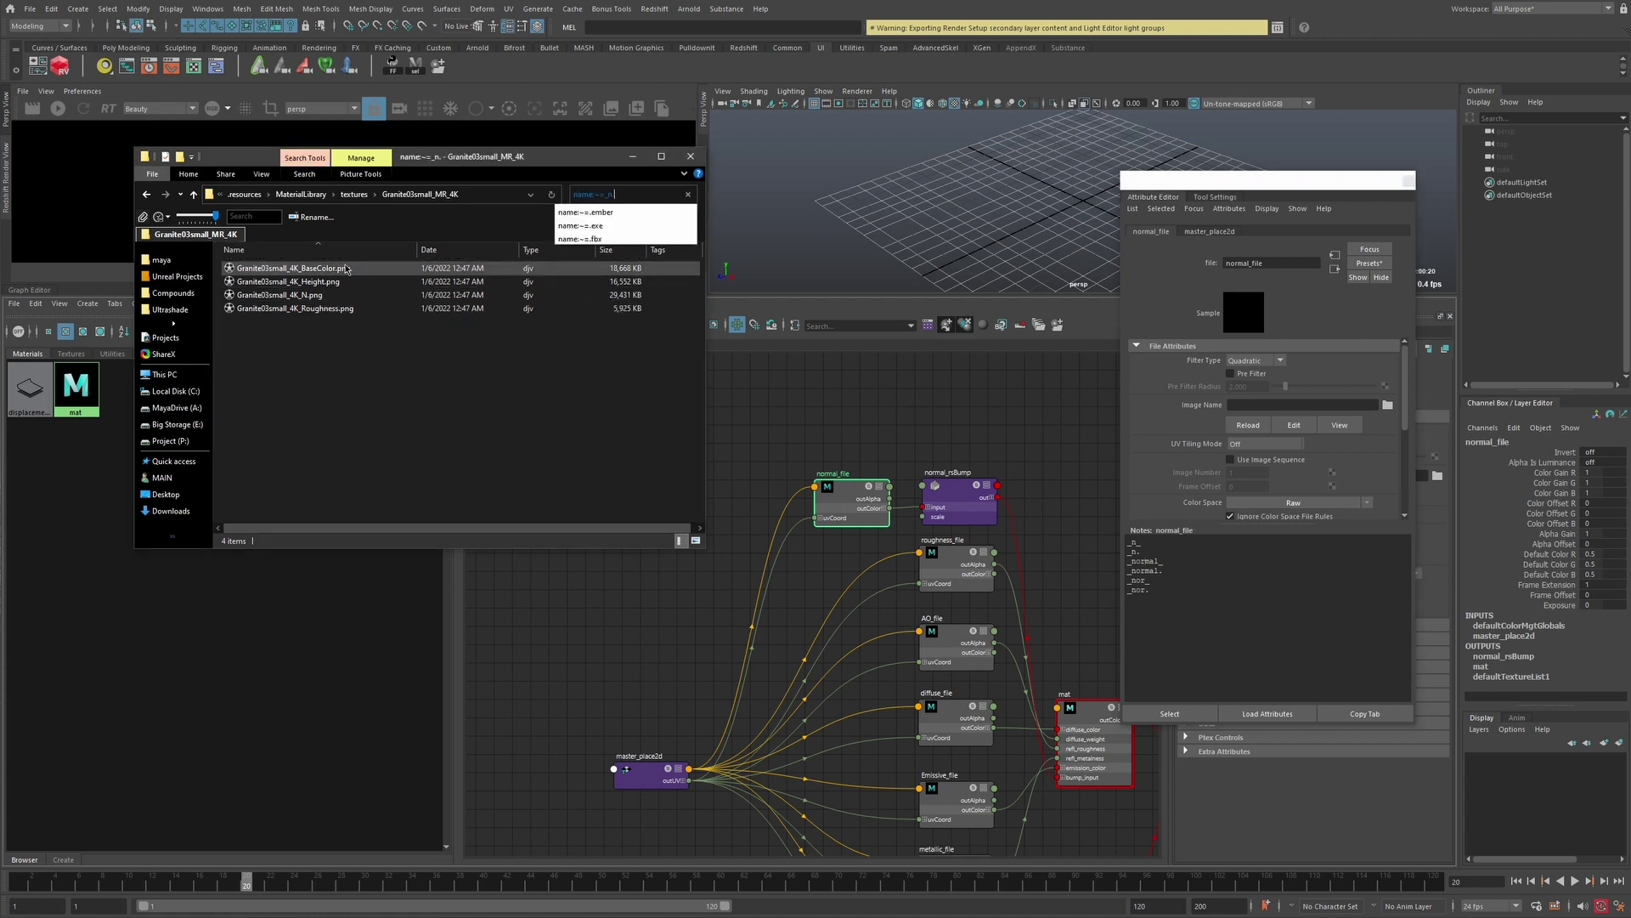
pyautogui.press('Return')
pyautogui.moveTo(249, 330)
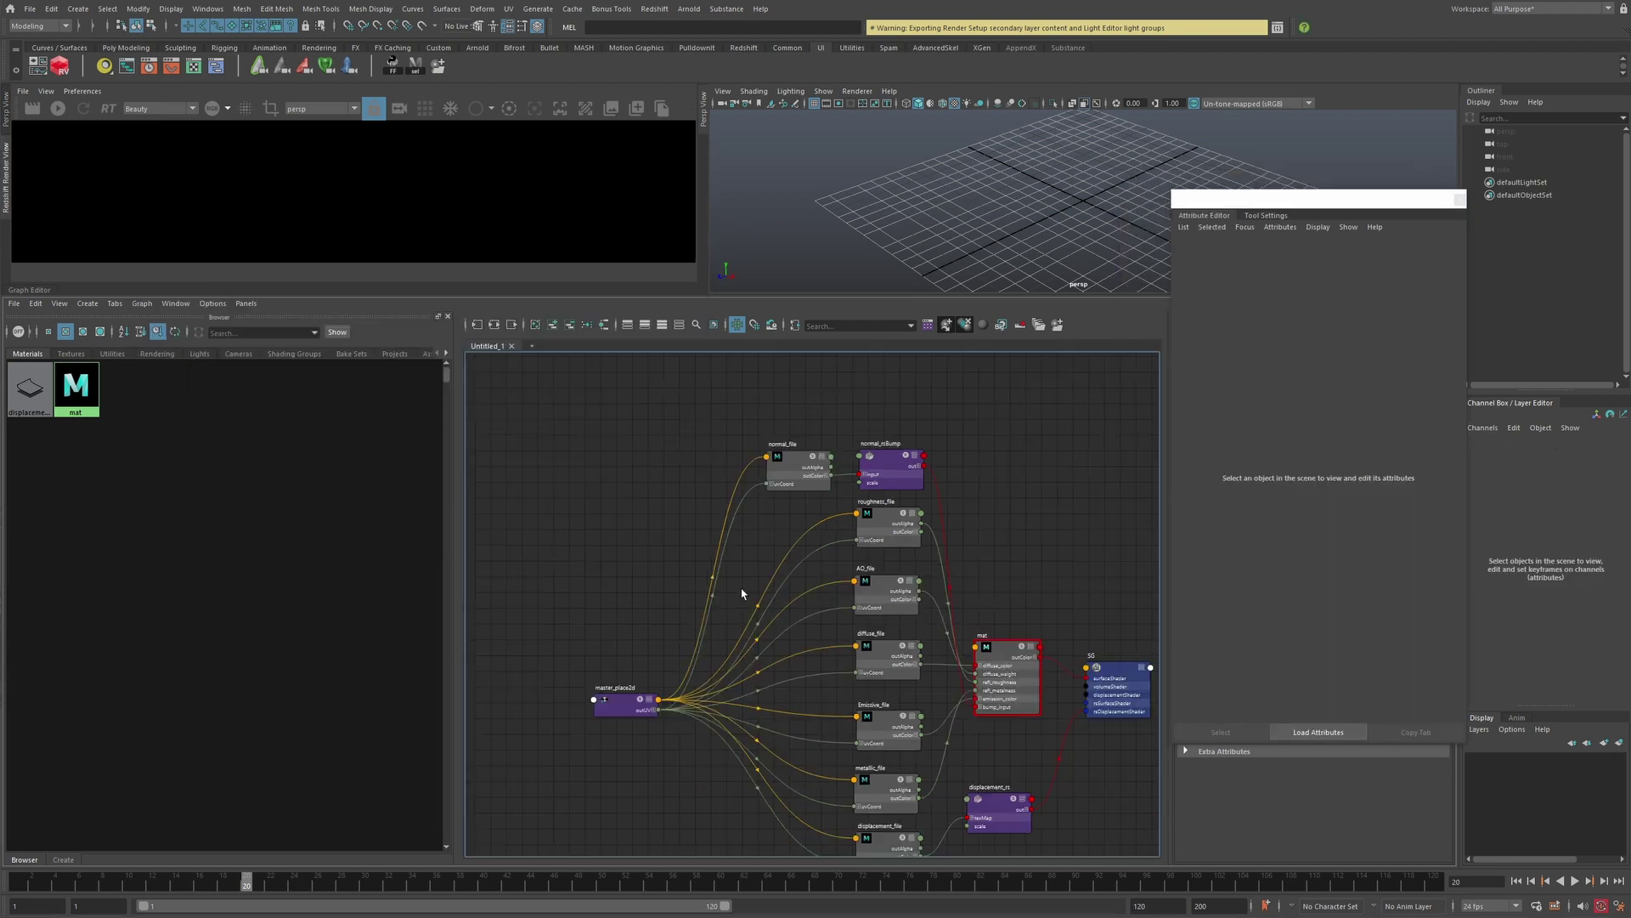
# Select the template's texture nodes and review the keywords in the Notes of Emissive_file and diffuse_file.
pyautogui.keyDown('alt'); pyautogui.moveTo(742, 593); pyautogui.dragTo(718, 575, button='middle'); pyautogui.keyUp('alt')
pyautogui.keyDown('alt'); pyautogui.moveTo(717, 575); pyautogui.dragTo(697, 569, button='right'); pyautogui.keyUp('alt')
pyautogui.moveTo(787, 489); pyautogui.dragTo(838, 782)
pyautogui.click(848, 698)
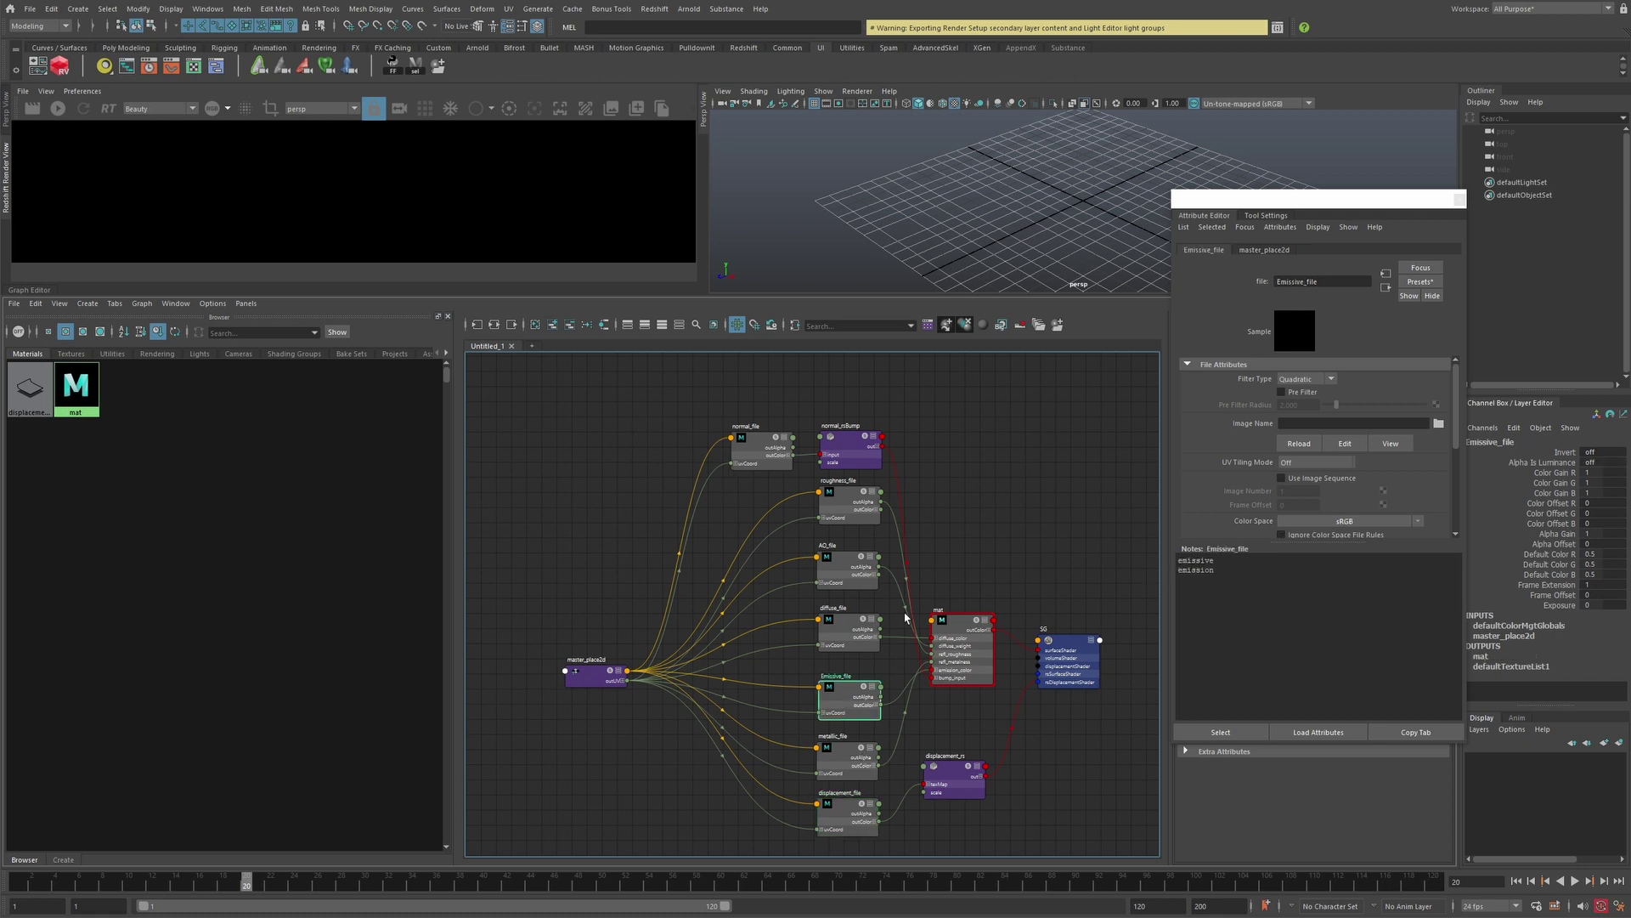
pyautogui.click(842, 632)
pyautogui.scroll(-5, 756, 623)
pyautogui.scroll(4, 825, 599)
pyautogui.keyDown('alt'); pyautogui.moveTo(903, 600); pyautogui.dragTo(920, 589, button='middle'); pyautogui.keyUp('alt')
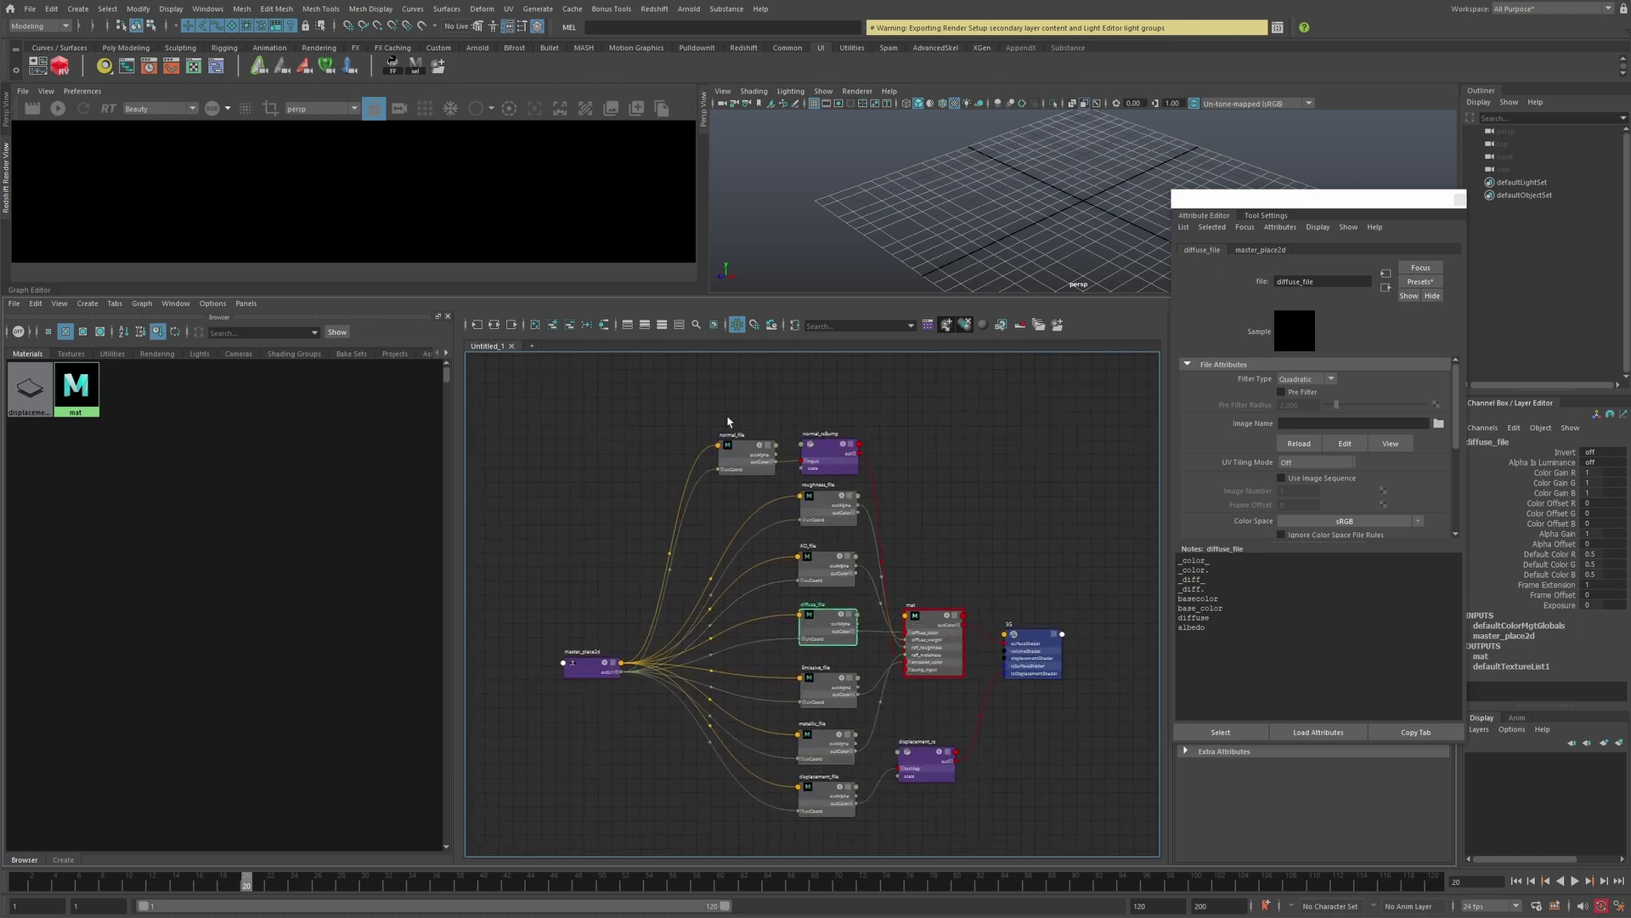
# Compare the Notes of the template's texture and bump nodes with those of the mat node.
pyautogui.moveTo(728, 421); pyautogui.dragTo(836, 830)
pyautogui.scroll(3, 946, 608)
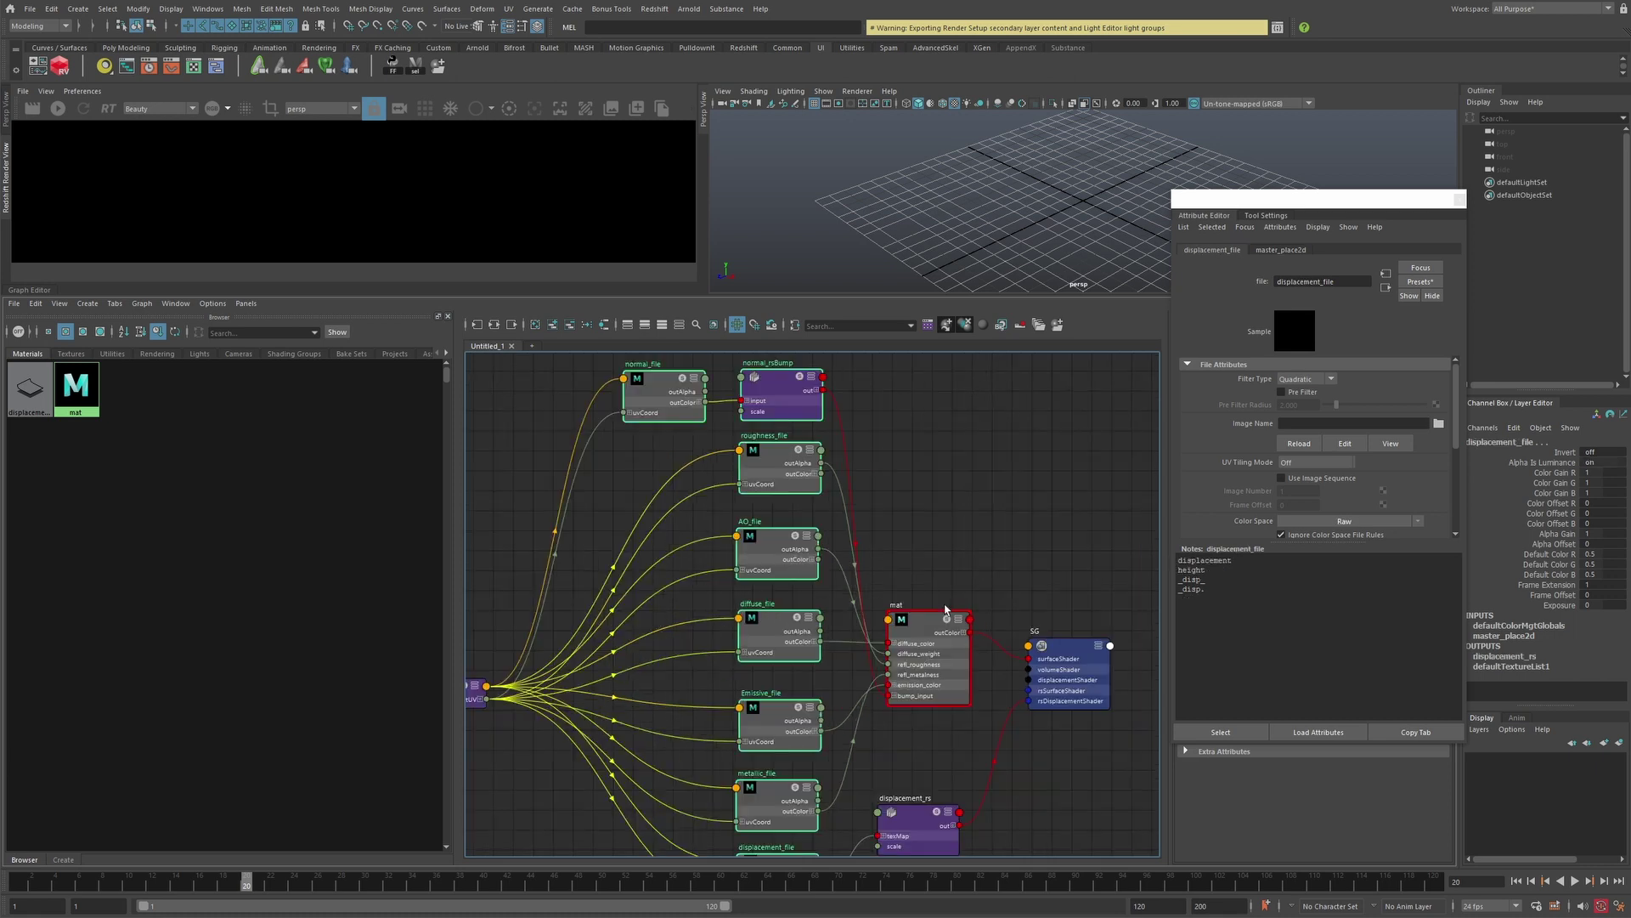
pyautogui.moveTo(936, 626)
pyautogui.mouseDown()
pyautogui.moveTo(929, 580)
pyautogui.moveTo(952, 646)
pyautogui.moveTo(946, 623)
pyautogui.mouseUp()
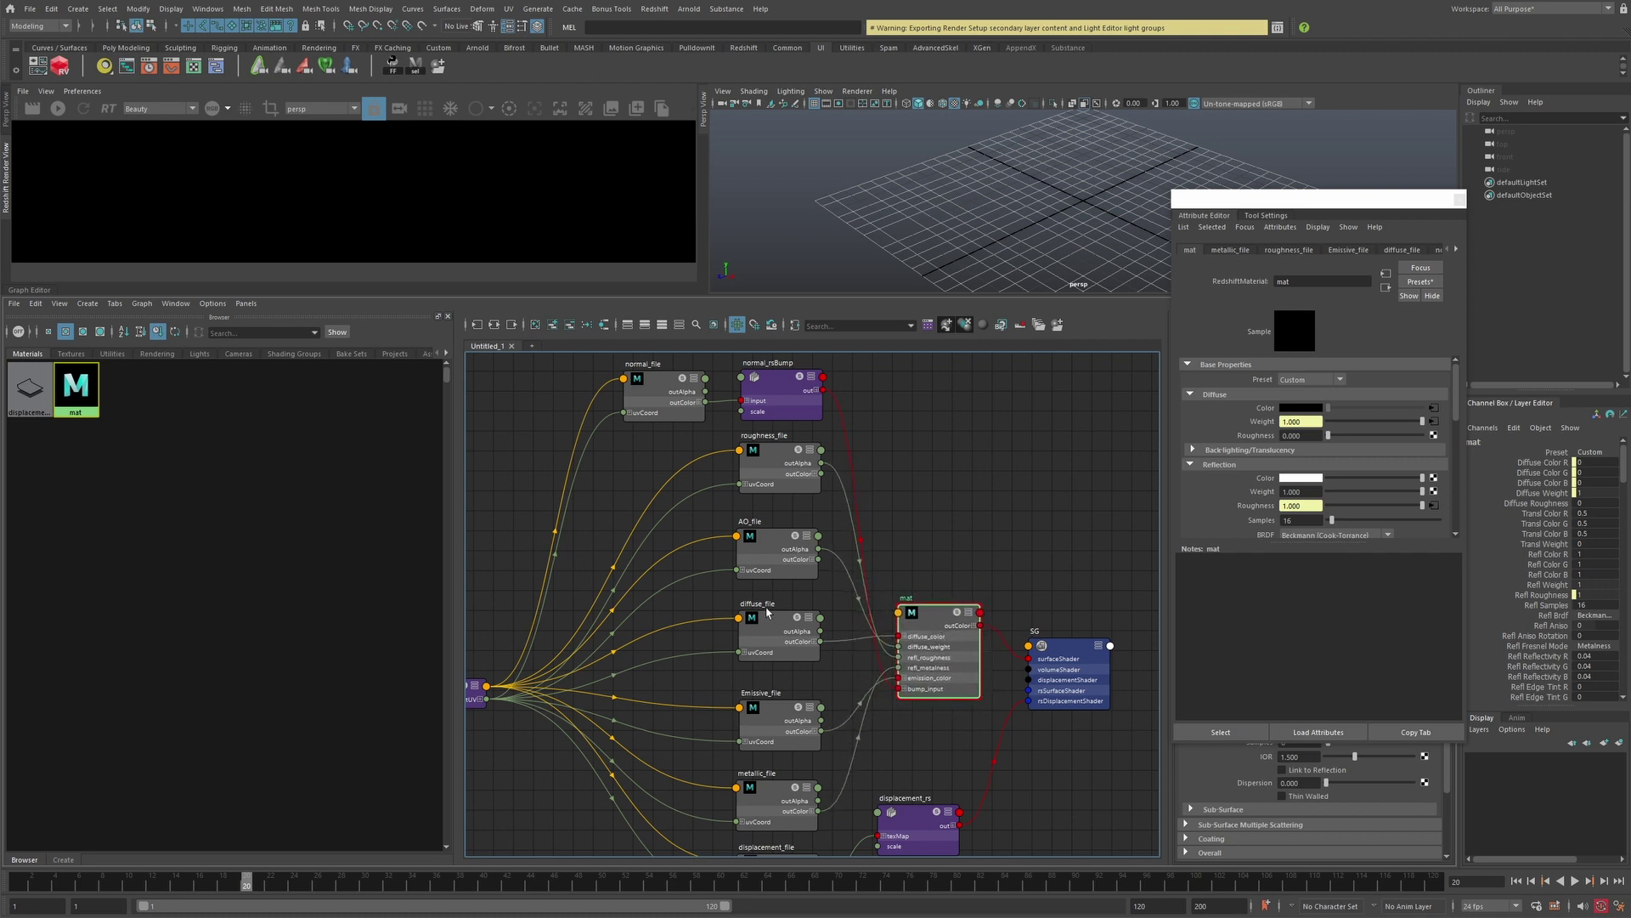
pyautogui.scroll(-3, 767, 610)
pyautogui.moveTo(772, 841); pyautogui.dragTo(702, 438)
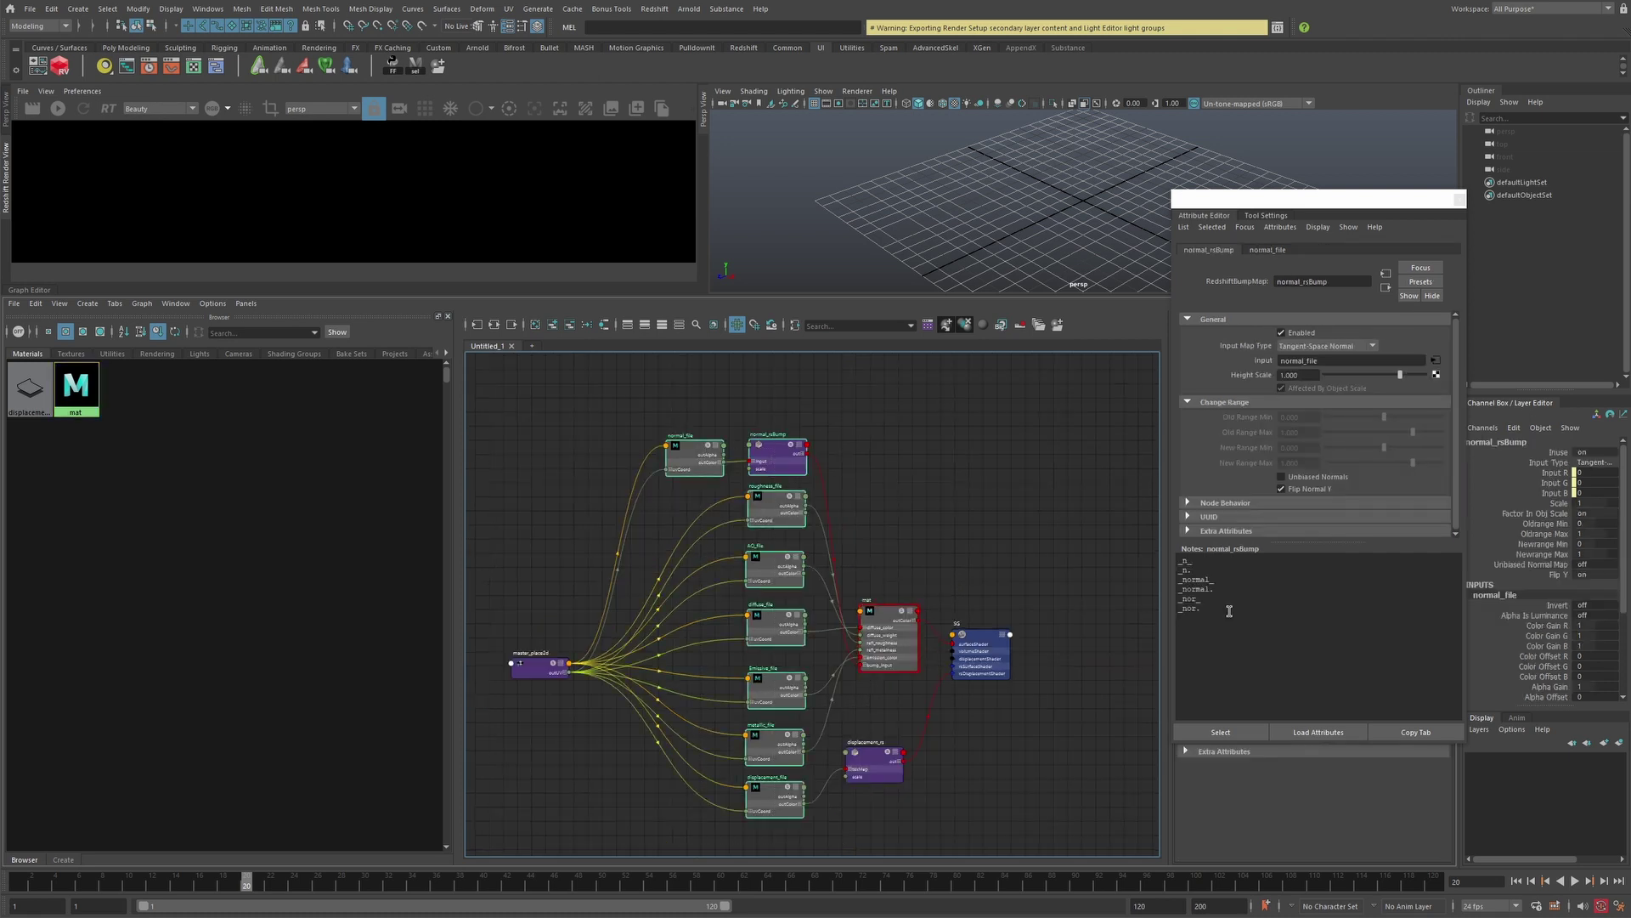
pyautogui.click(602, 541)
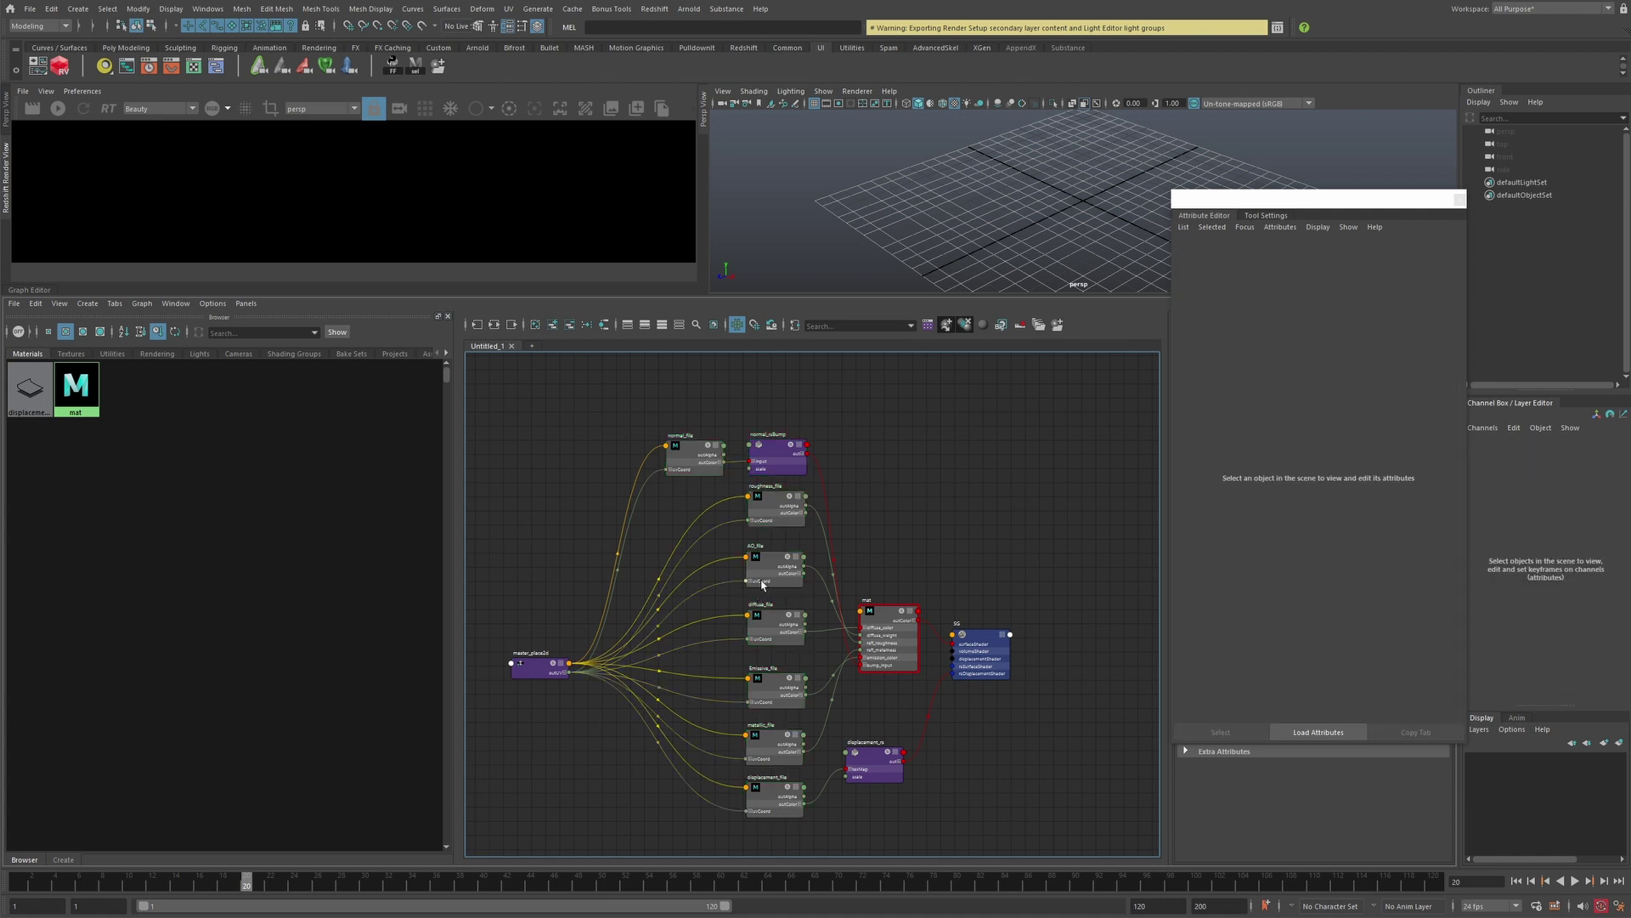
# Review diffuse_file's Notes again, select the texture, bump, displacement and mat nodes together, and clear the selection.
pyautogui.click(771, 635)
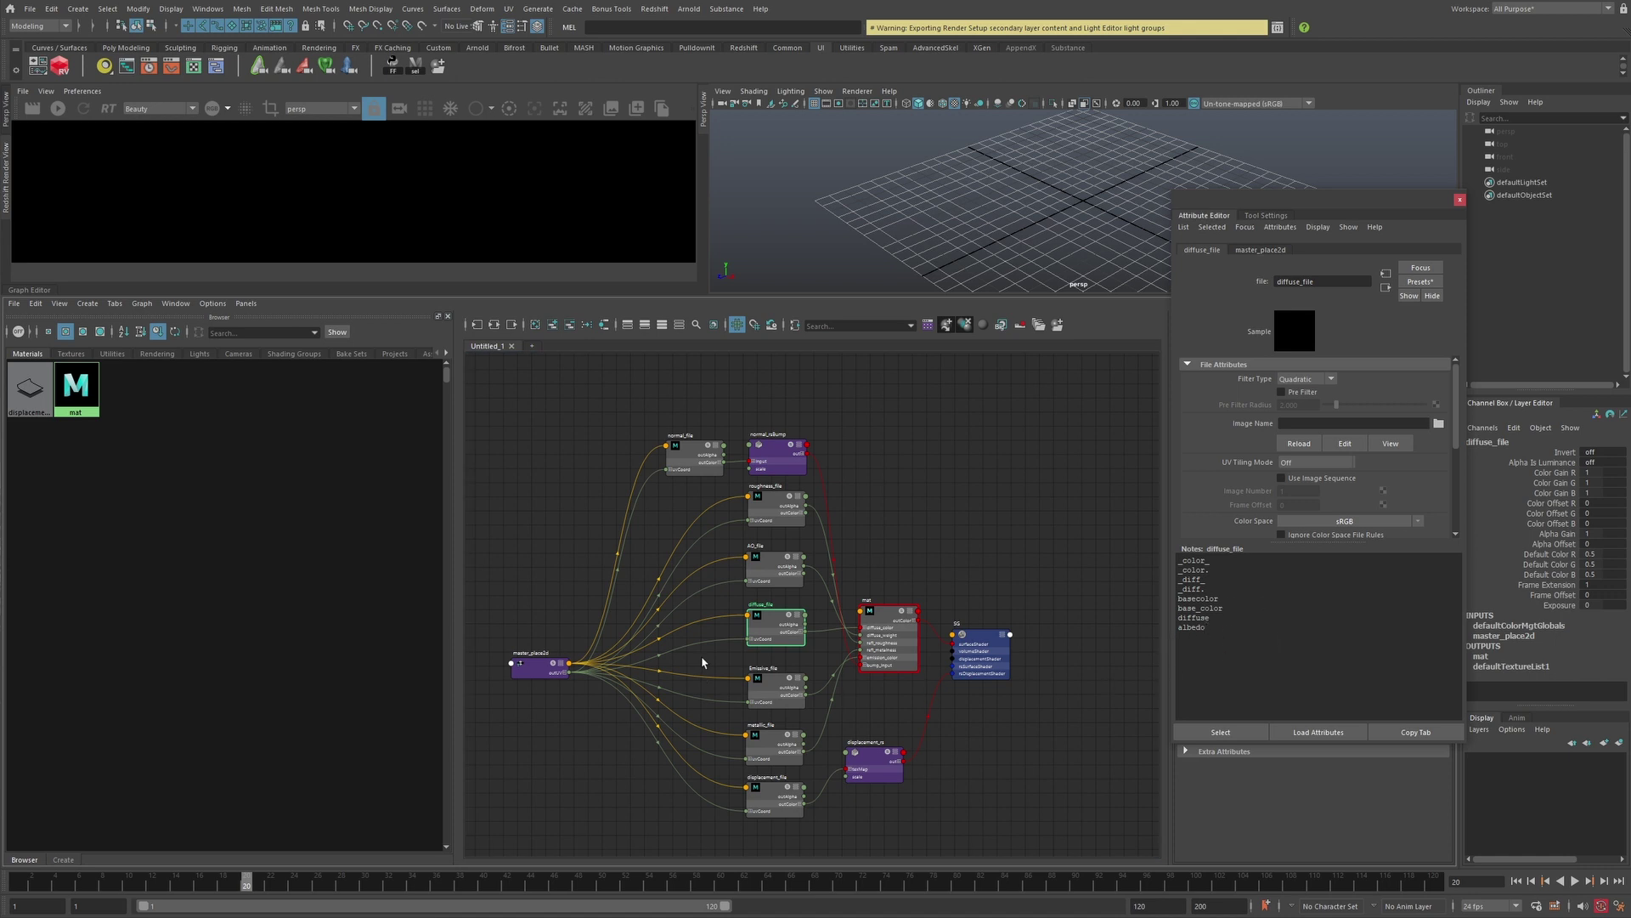
pyautogui.click(888, 537)
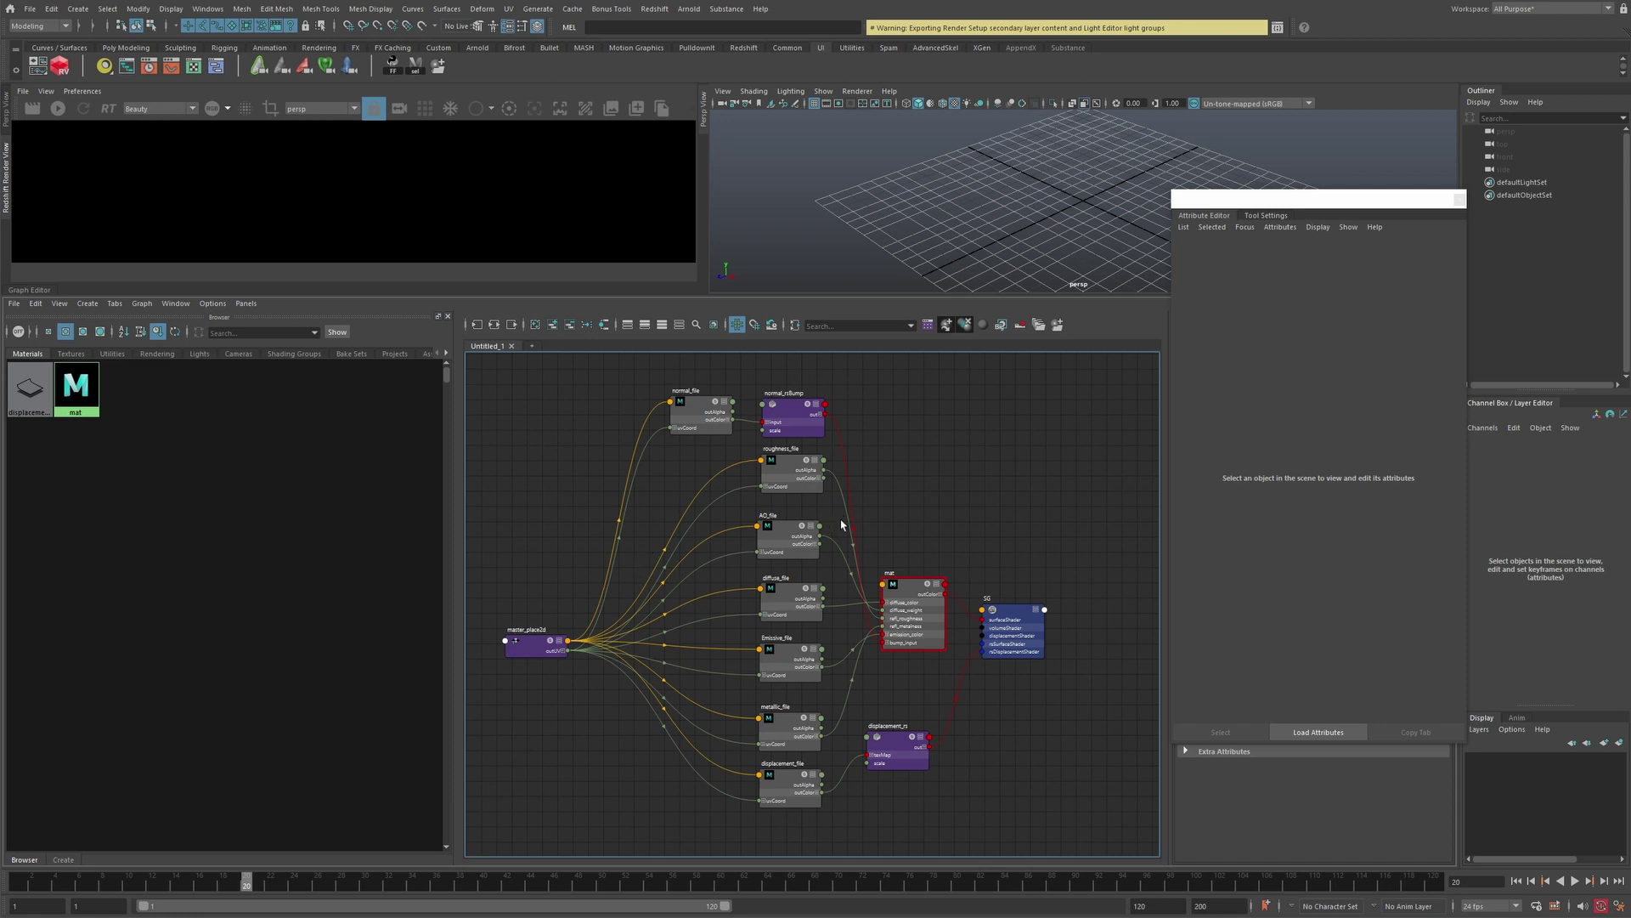
pyautogui.moveTo(895, 841); pyautogui.dragTo(732, 416)
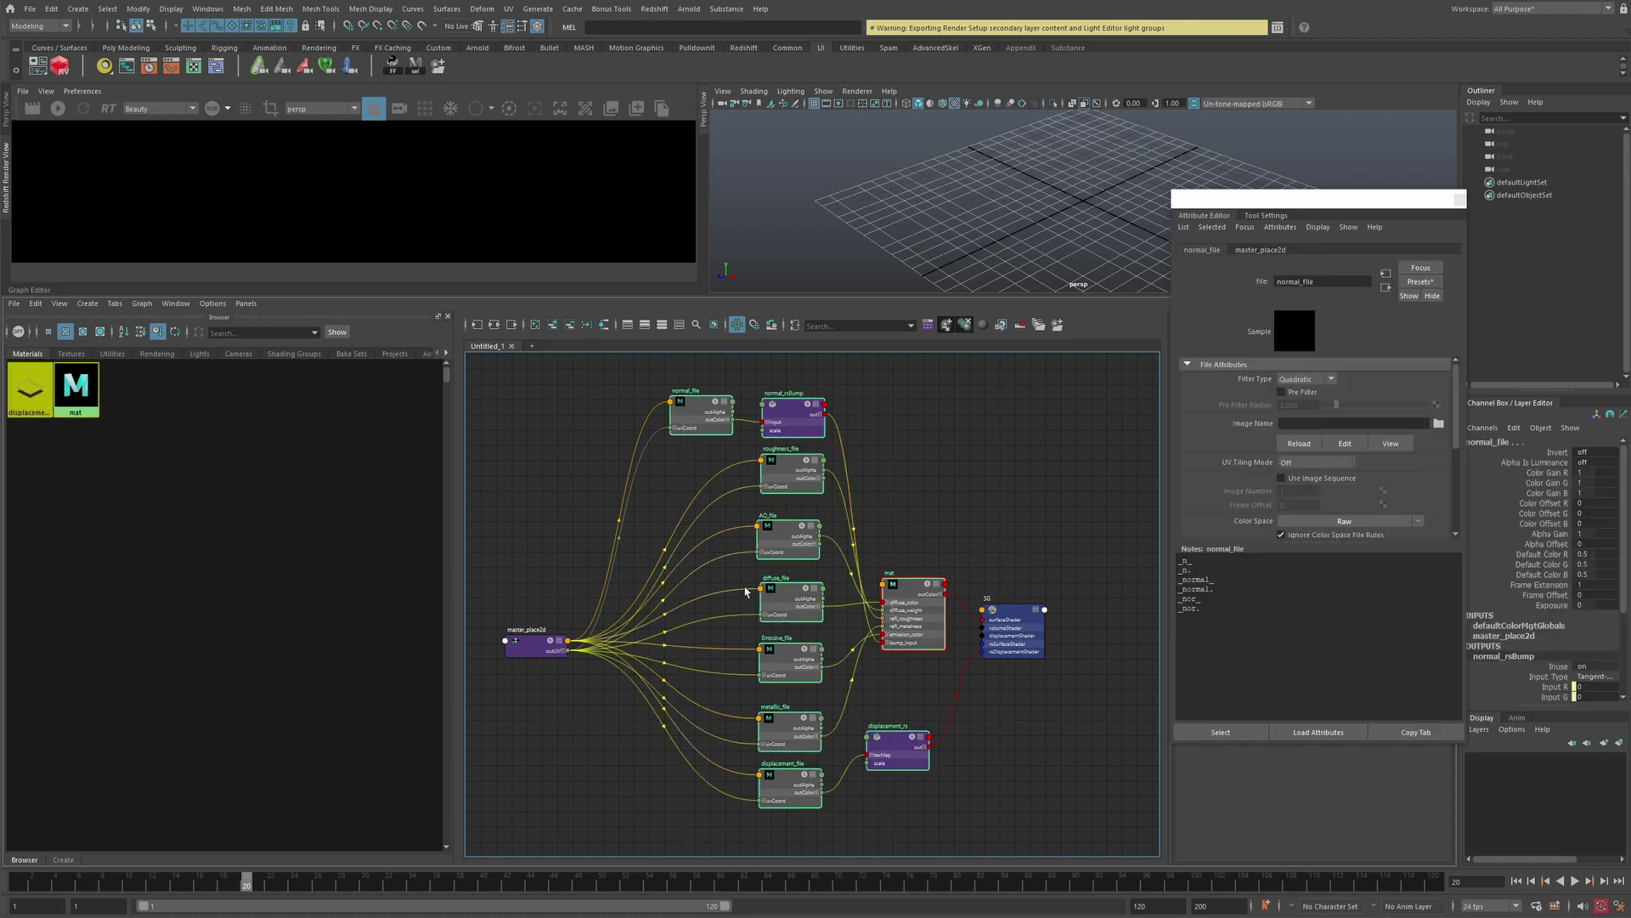
pyautogui.keyDown('alt'); pyautogui.moveTo(665, 504); pyautogui.dragTo(689, 579, button='middle'); pyautogui.keyUp('alt')
pyautogui.keyDown('alt'); pyautogui.moveTo(688, 579); pyautogui.dragTo(713, 560, button='right'); pyautogui.keyUp('alt')
pyautogui.click(713, 561)
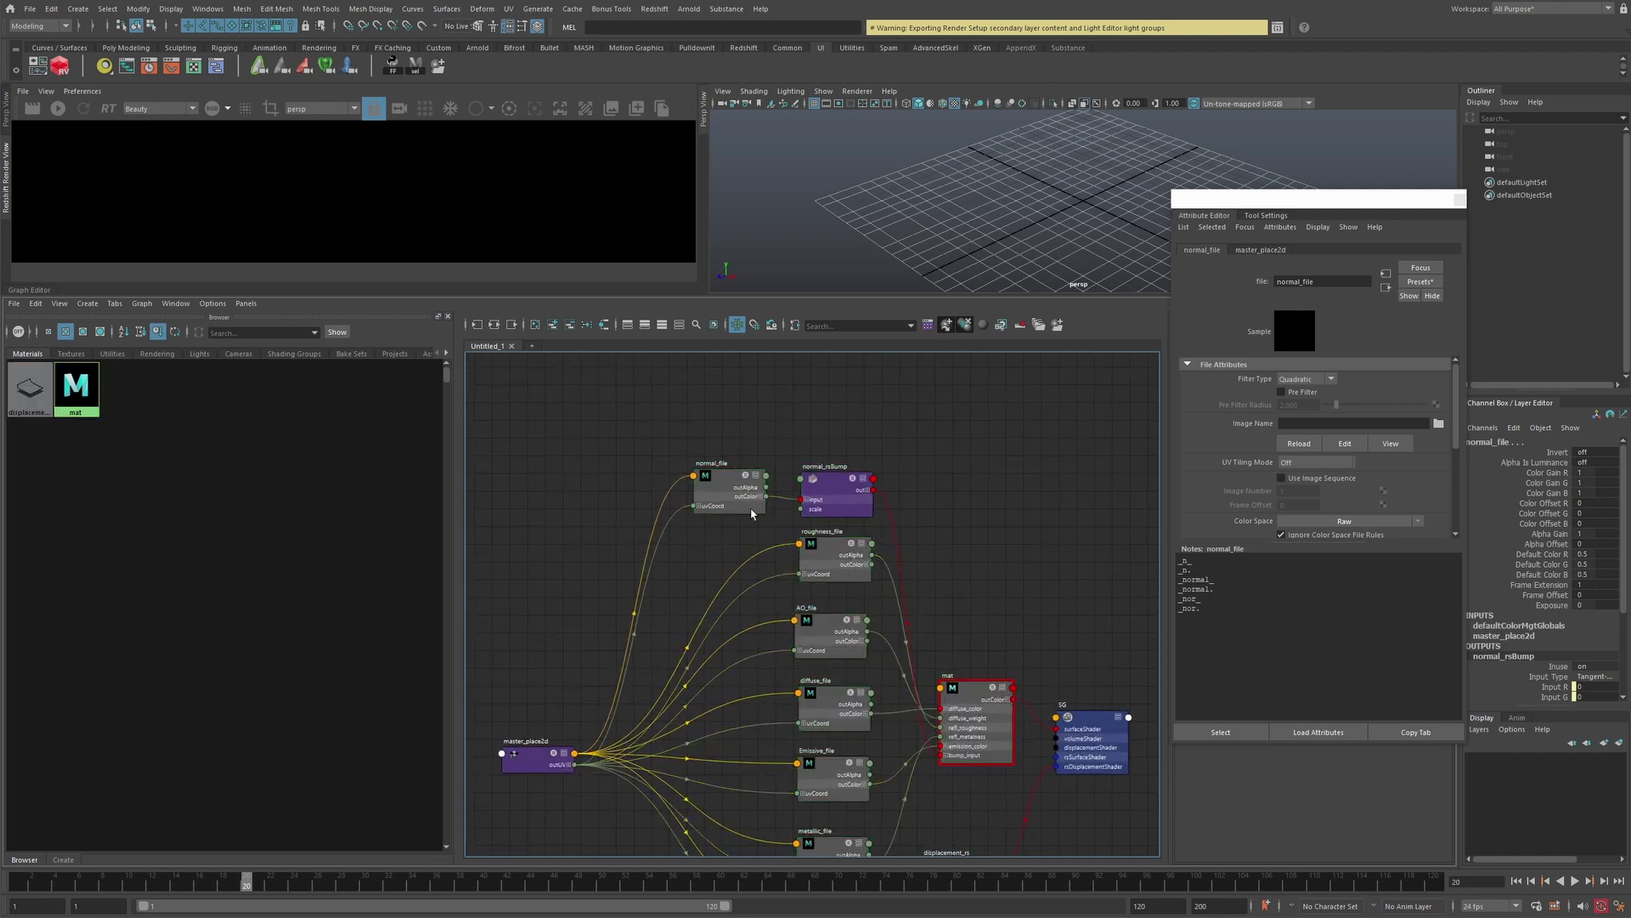
# Compare the keywords in the Notes of normal_file and normal_rsBump, highlighting the full keyword list.
pyautogui.scroll(2, 744, 488)
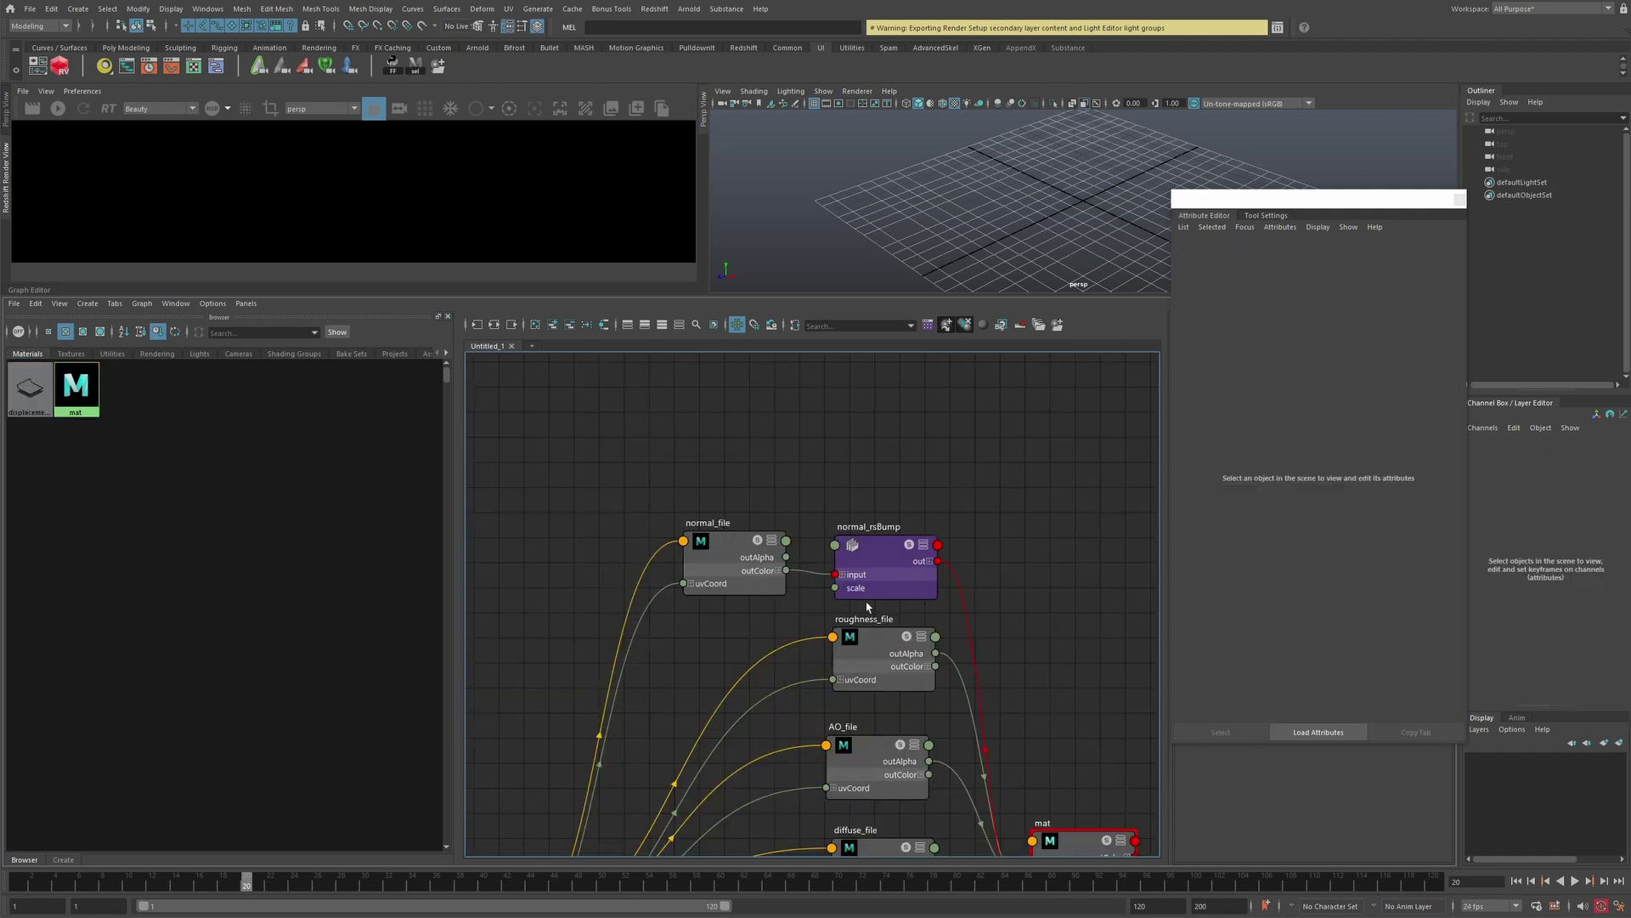
pyautogui.moveTo(724, 537); pyautogui.dragTo(728, 539)
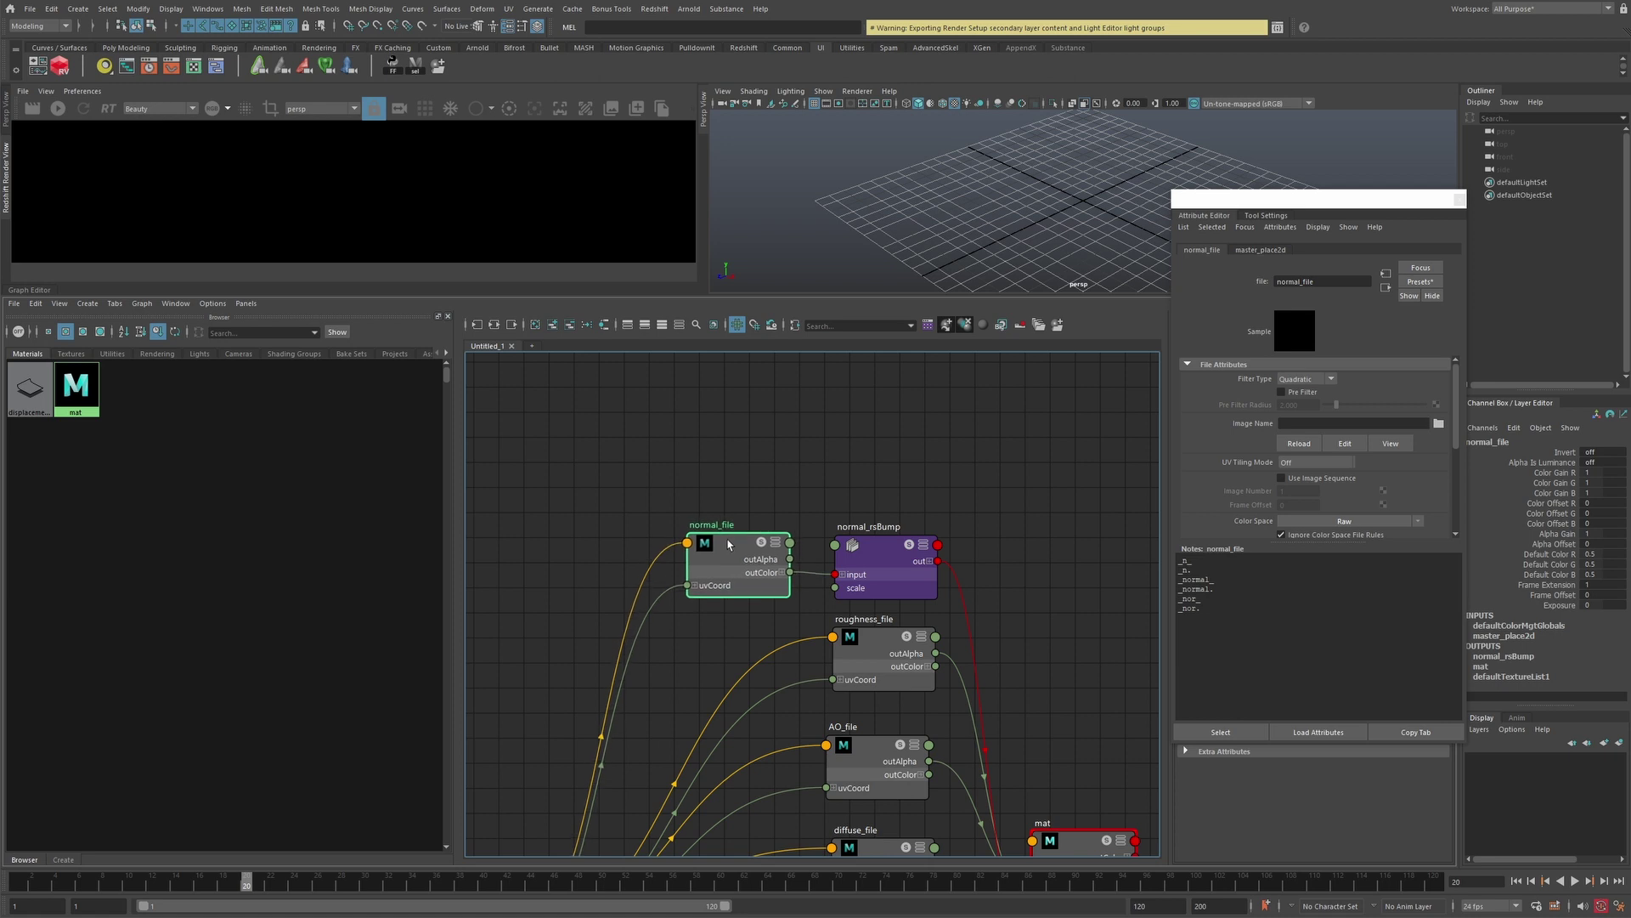
pyautogui.moveTo(882, 534); pyautogui.dragTo(885, 541)
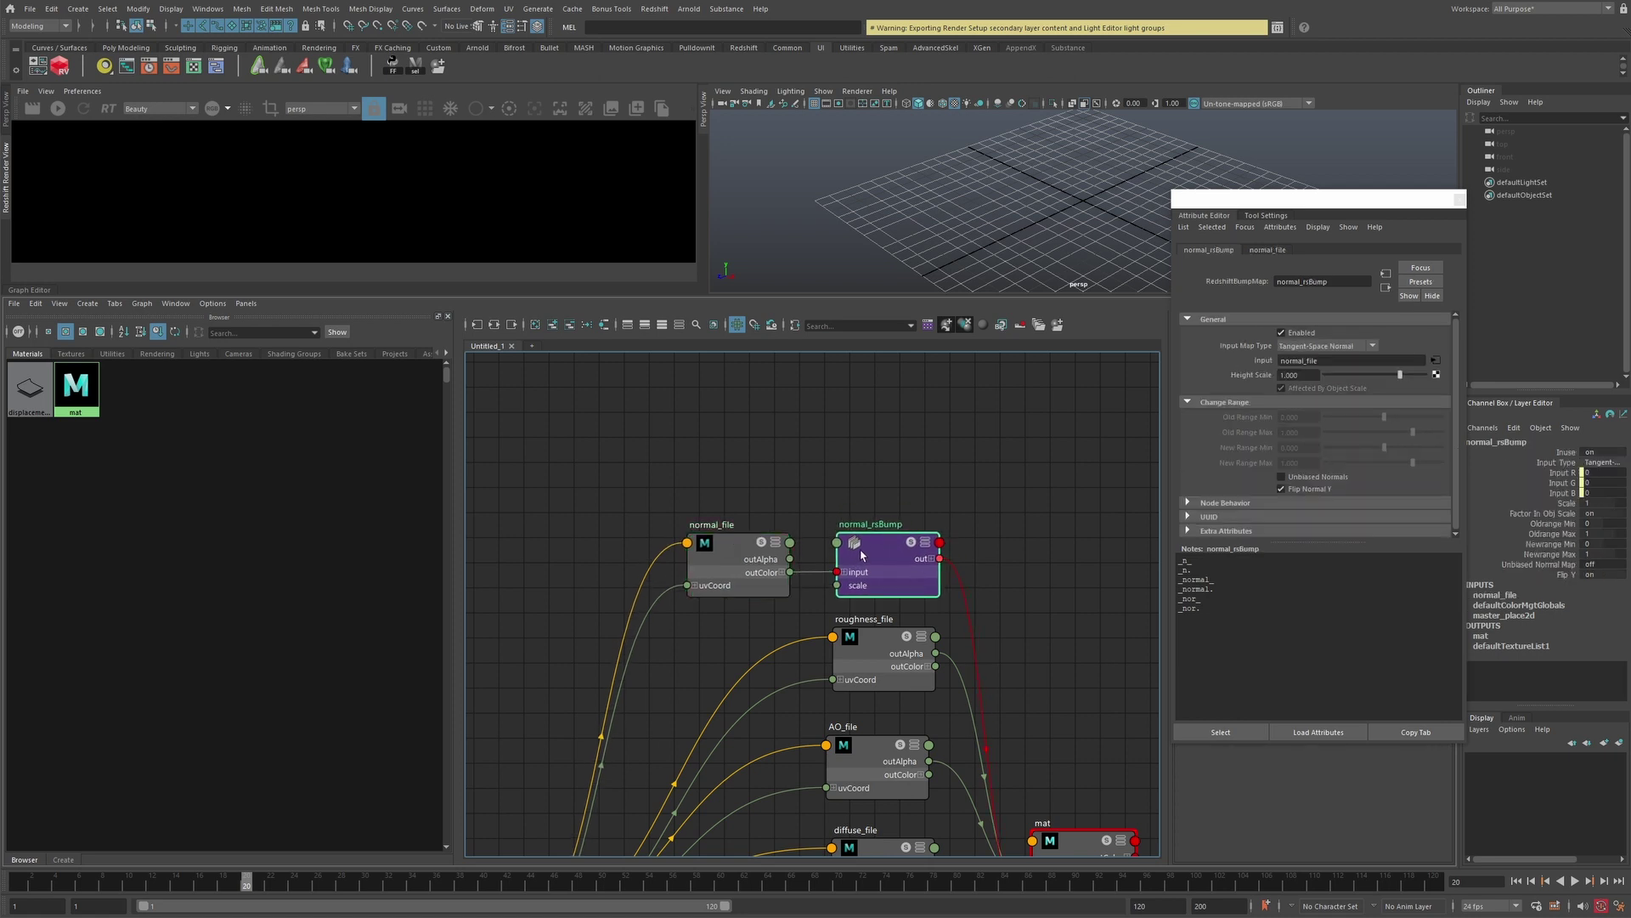
pyautogui.click(741, 549)
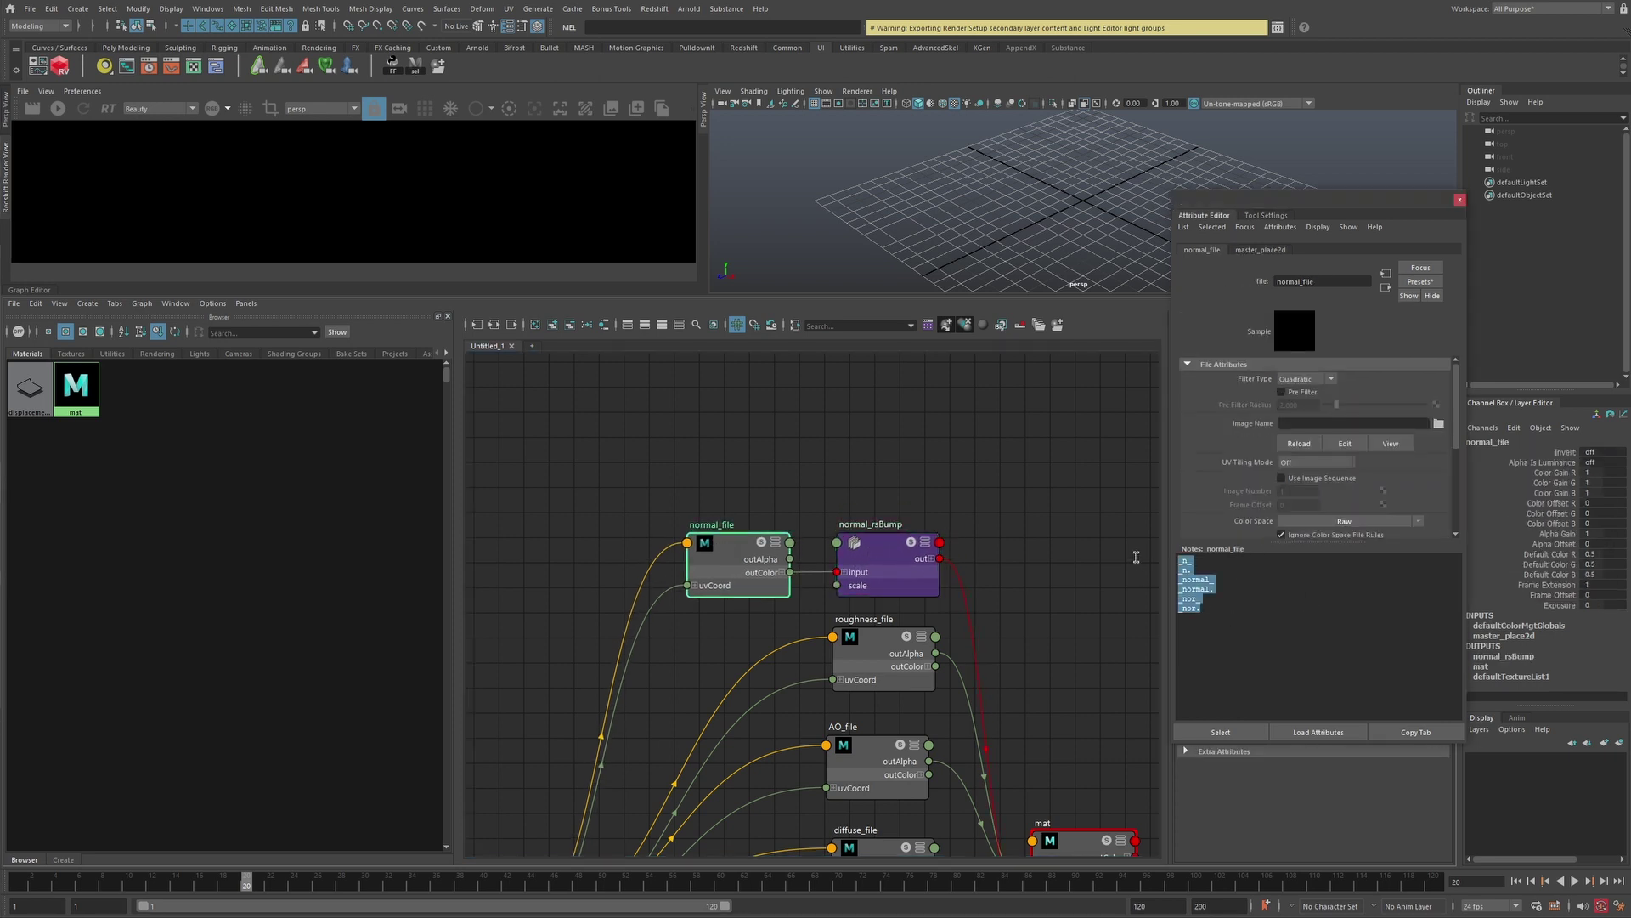
pyautogui.moveTo(720, 550); pyautogui.dragTo(726, 548)
pyautogui.click(884, 552)
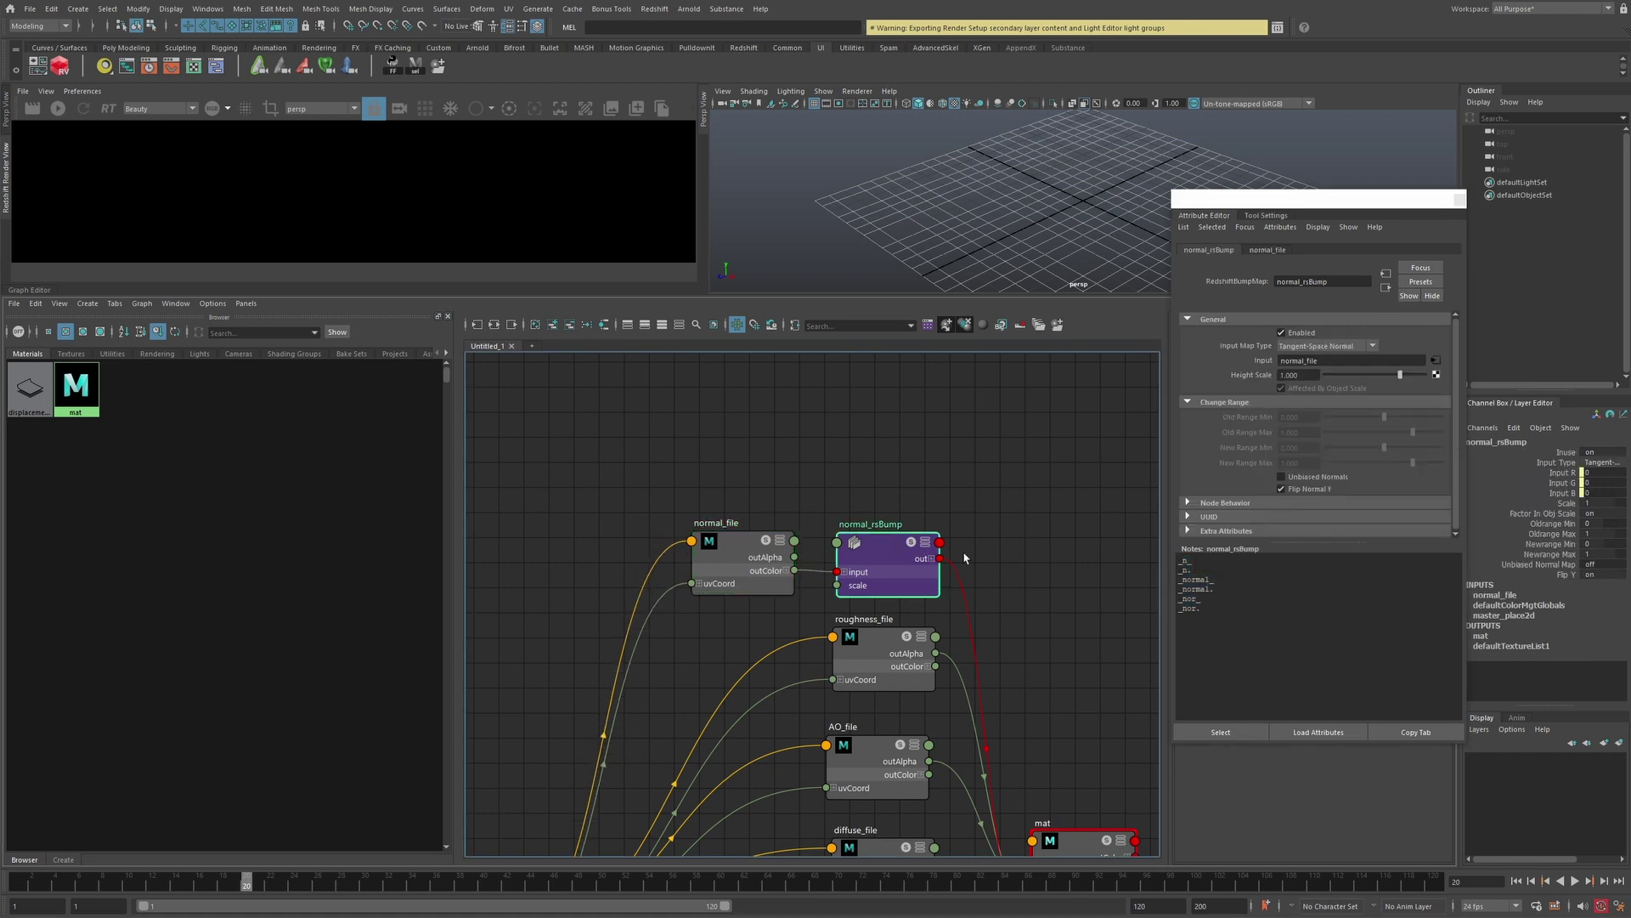
pyautogui.click(1216, 607)
pyautogui.hotkey('ctrl', 'a')
pyautogui.moveTo(876, 541); pyautogui.dragTo(880, 535)
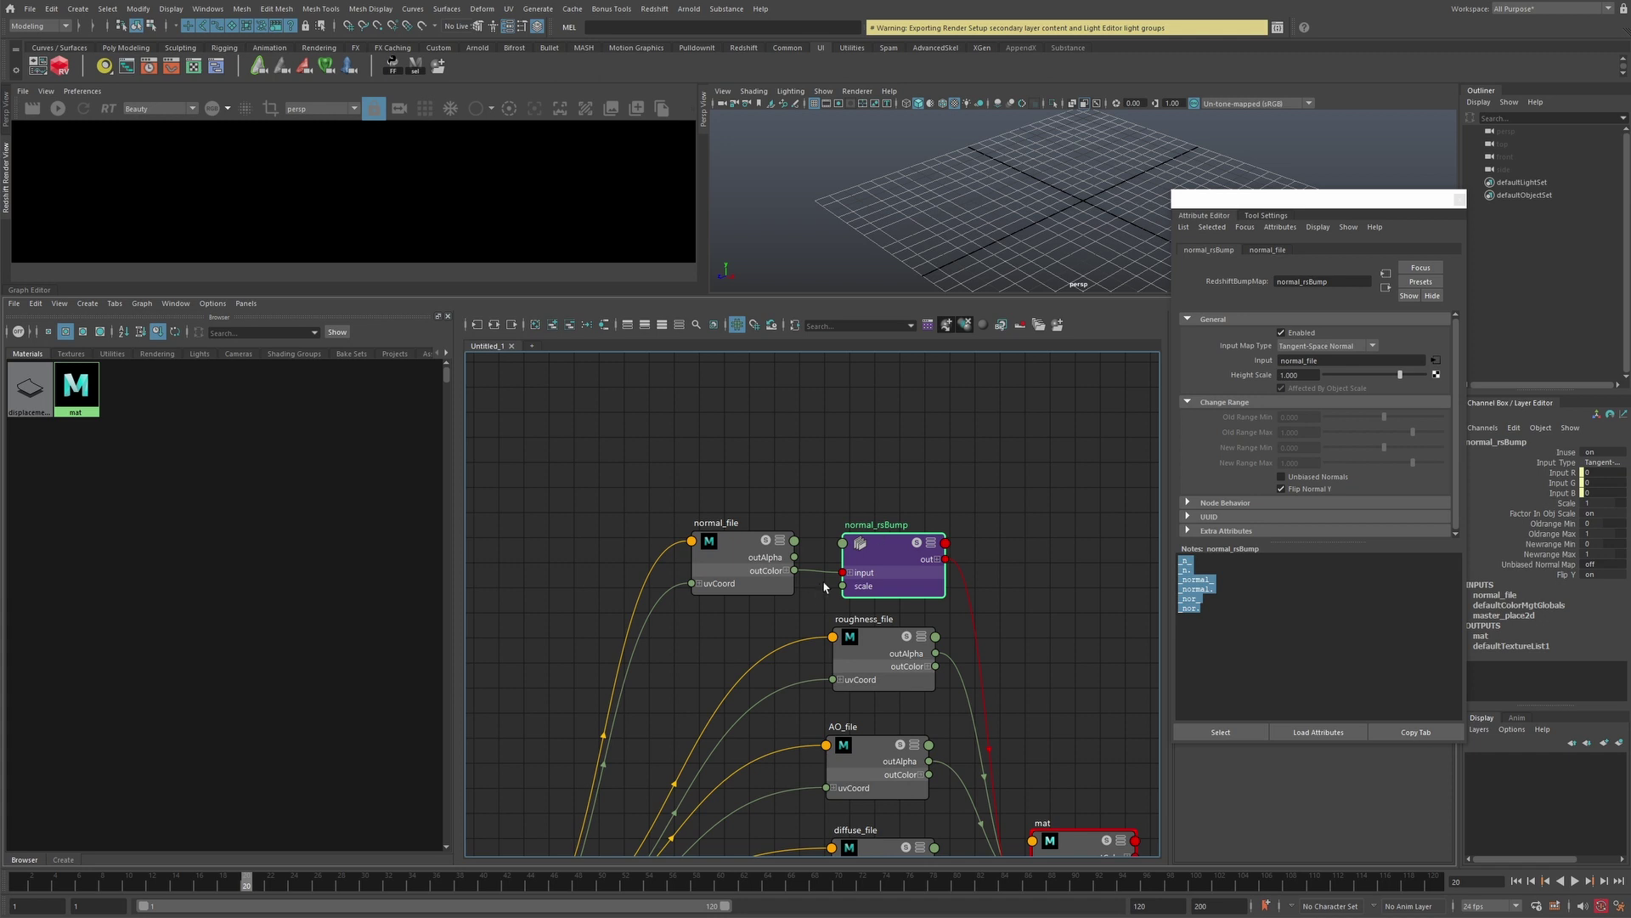
pyautogui.moveTo(1321, 630); pyautogui.dragTo(1137, 551)
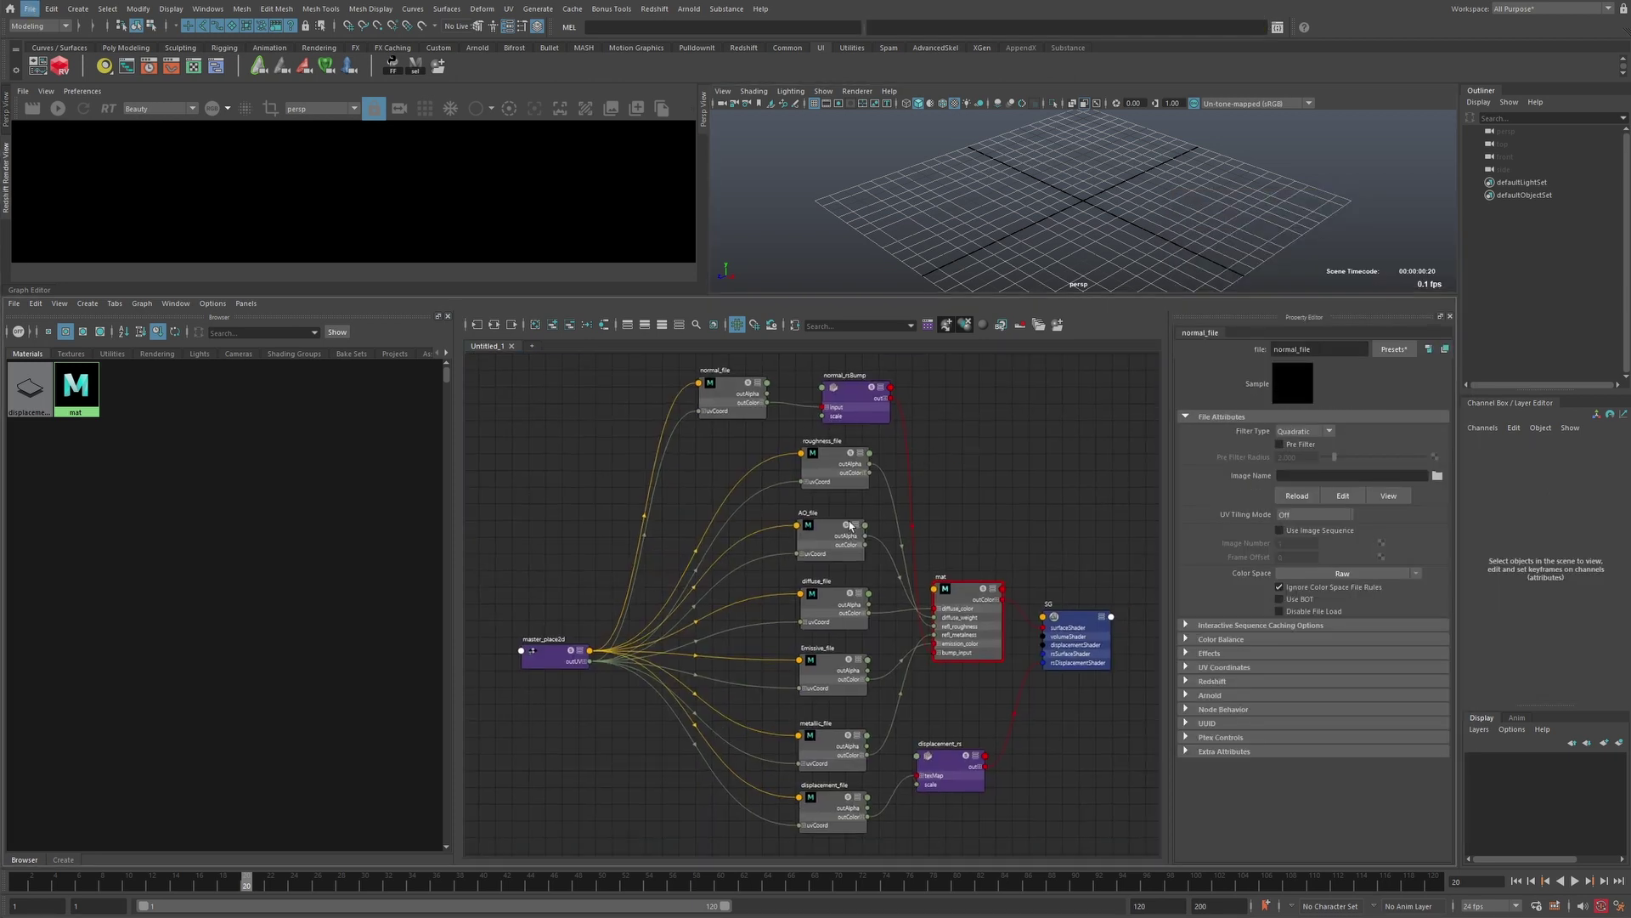
# Open AutoShader's templates folder in File Explorer, check its parent AutoShaderNetwork folder and return to shaderTemplates.
pyautogui.click(438, 66)
pyautogui.click(1064, 271)
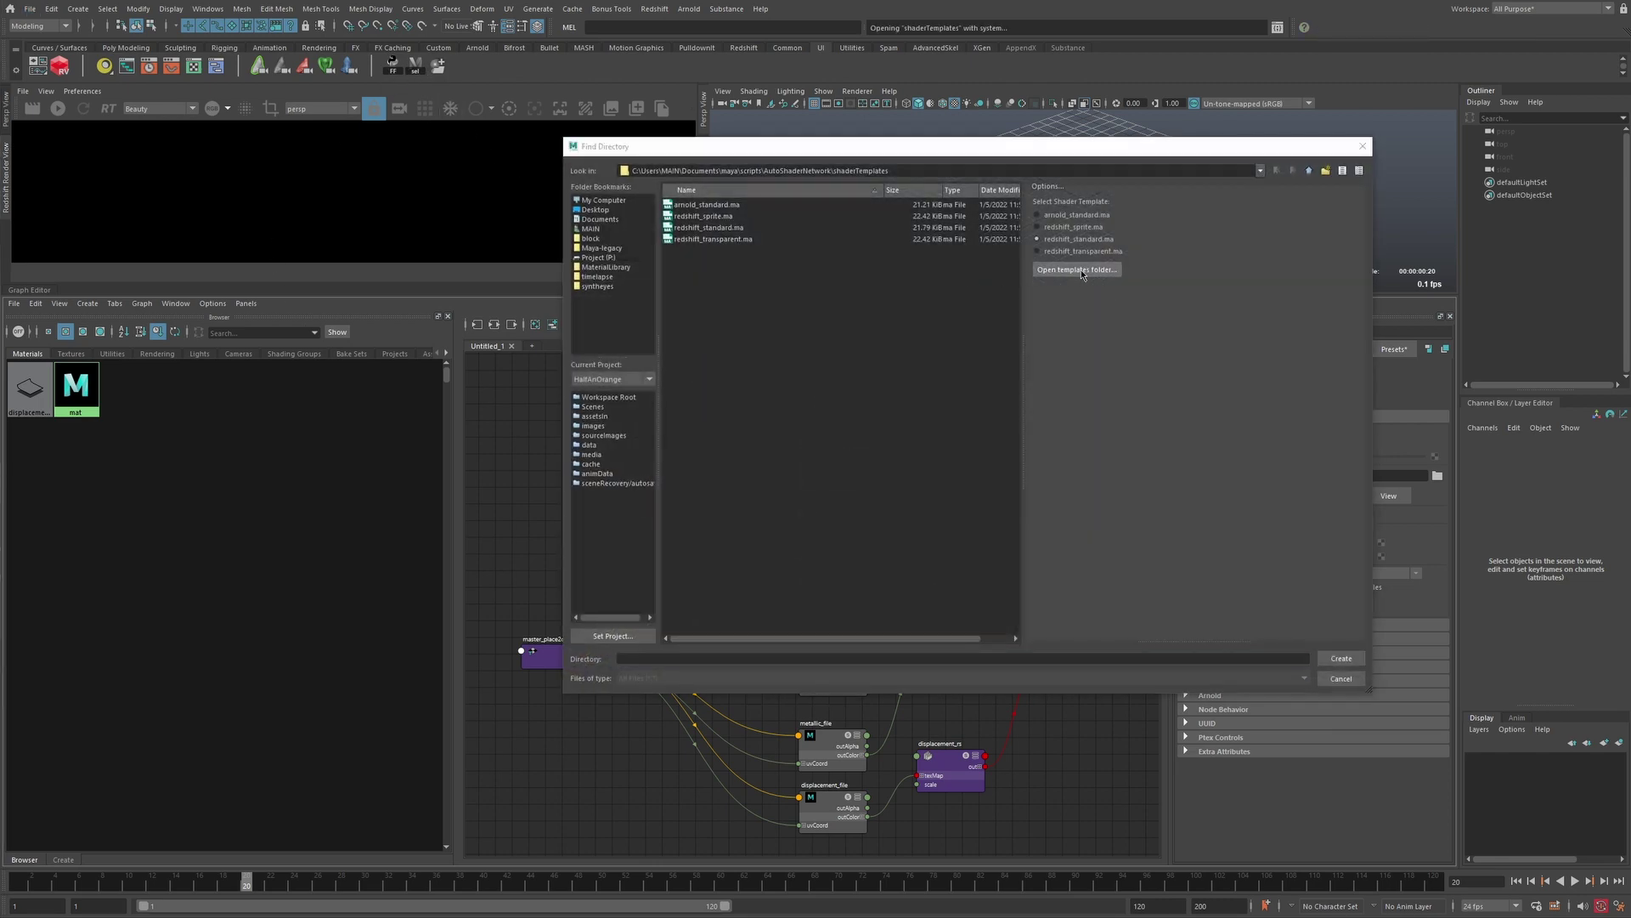
pyautogui.moveTo(697, 223); pyautogui.dragTo(805, 232)
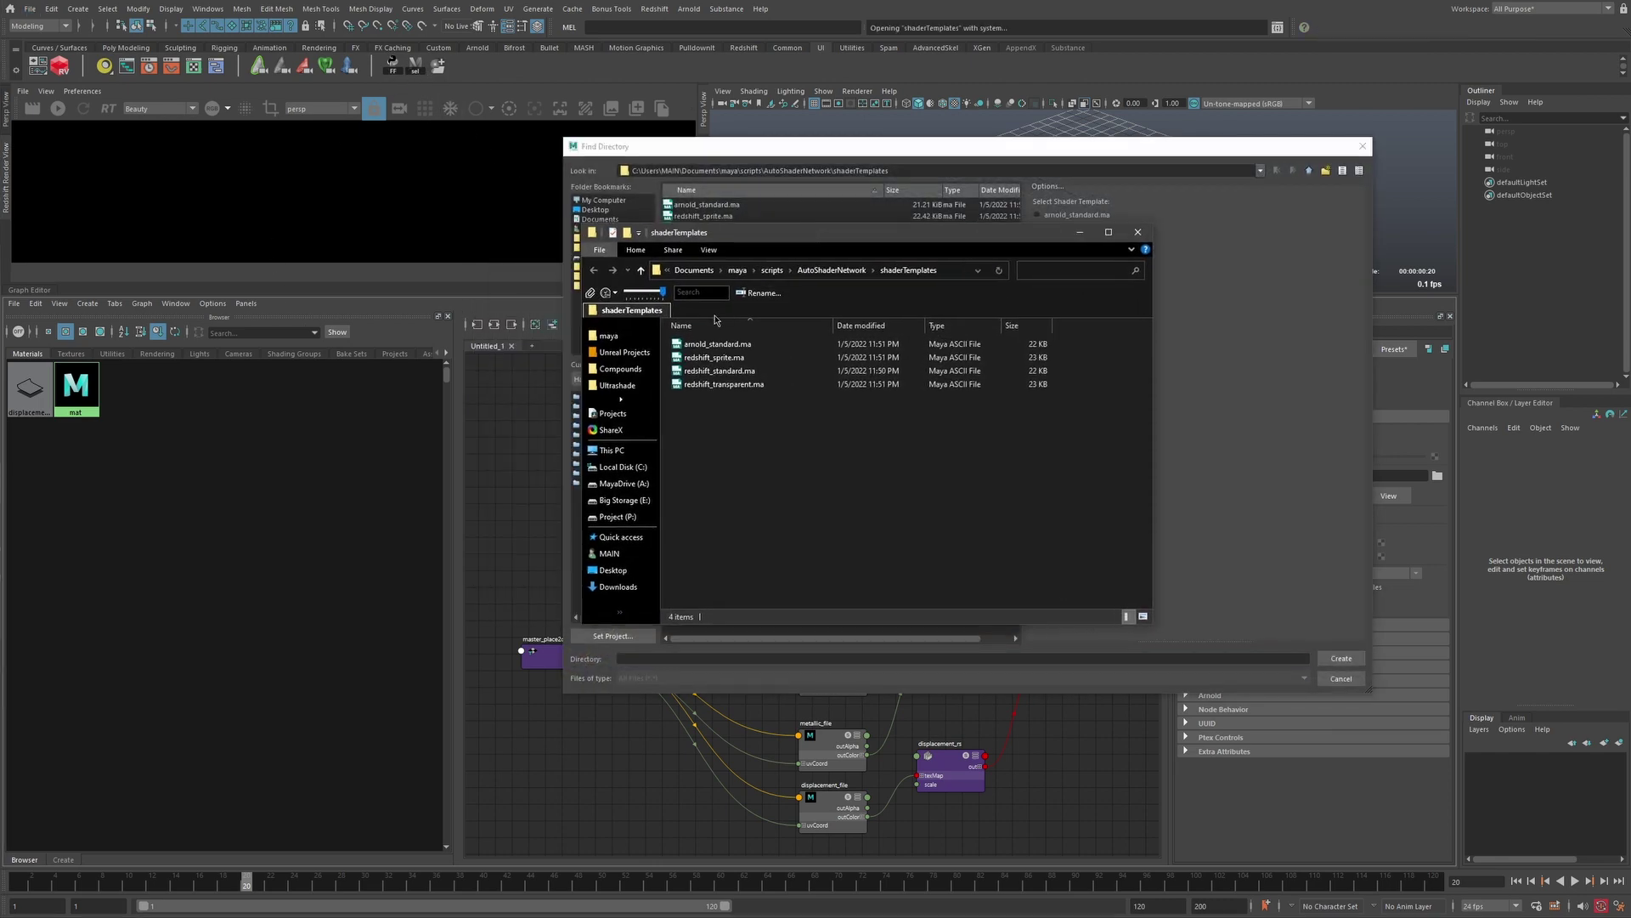
pyautogui.click(833, 270)
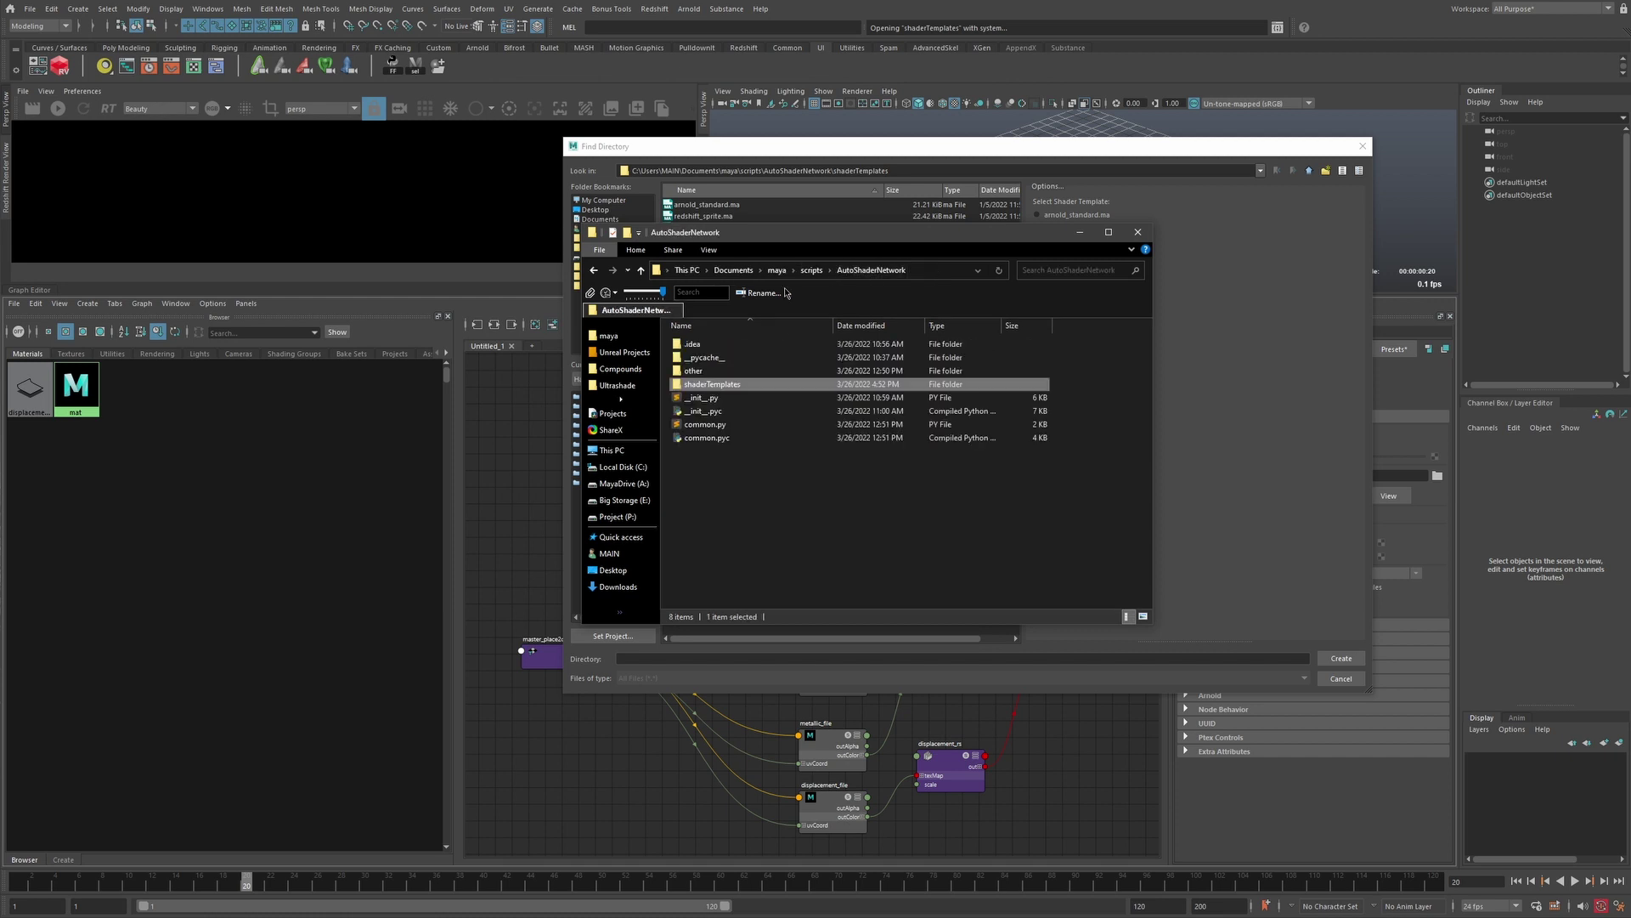
pyautogui.doubleClick(710, 385)
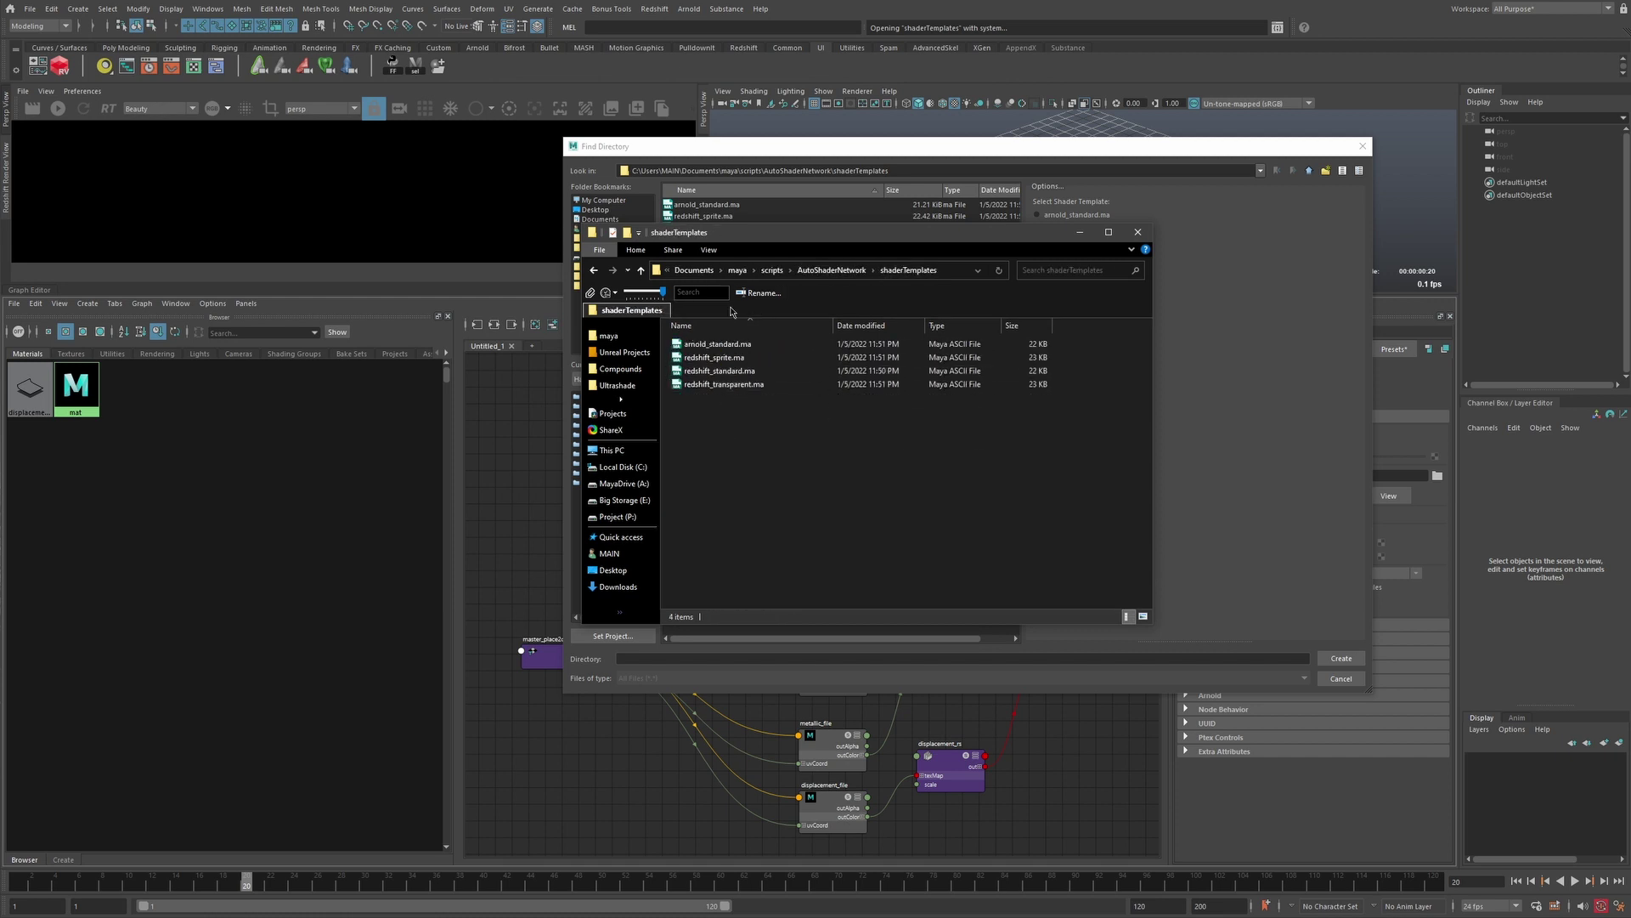
# Duplicate redshift_standard.ma within the shaderTemplates folder, and close File Explorer and the Find Directory dialog.
pyautogui.click(722, 372)
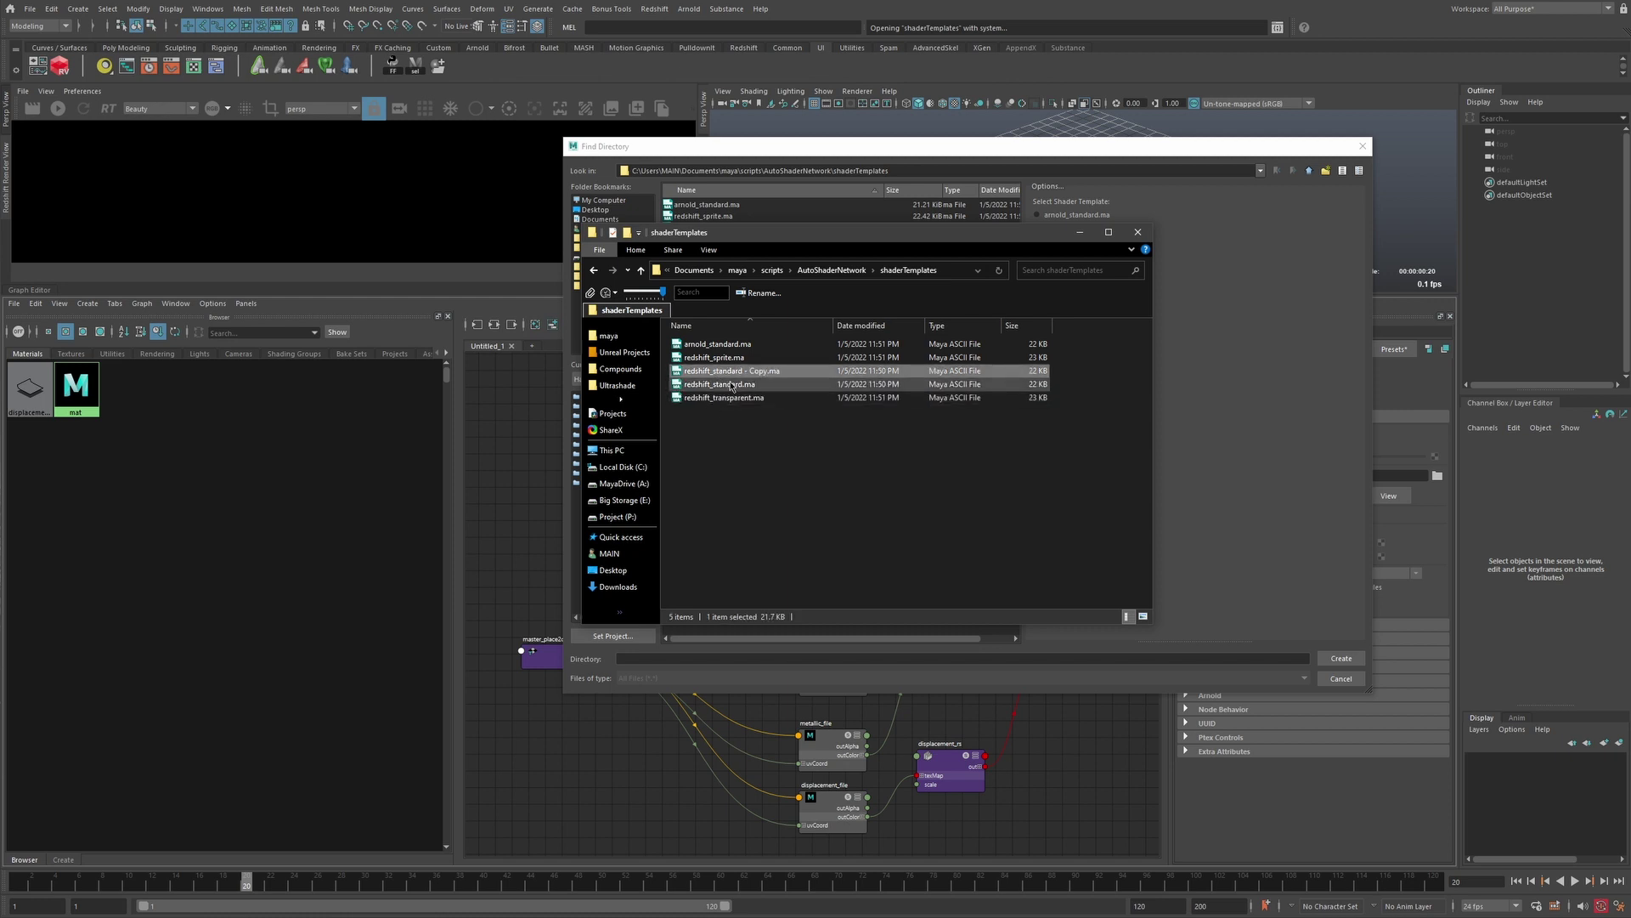
pyautogui.hotkey('ctrl', 'c')
pyautogui.hotkey('ctrl', 'v')
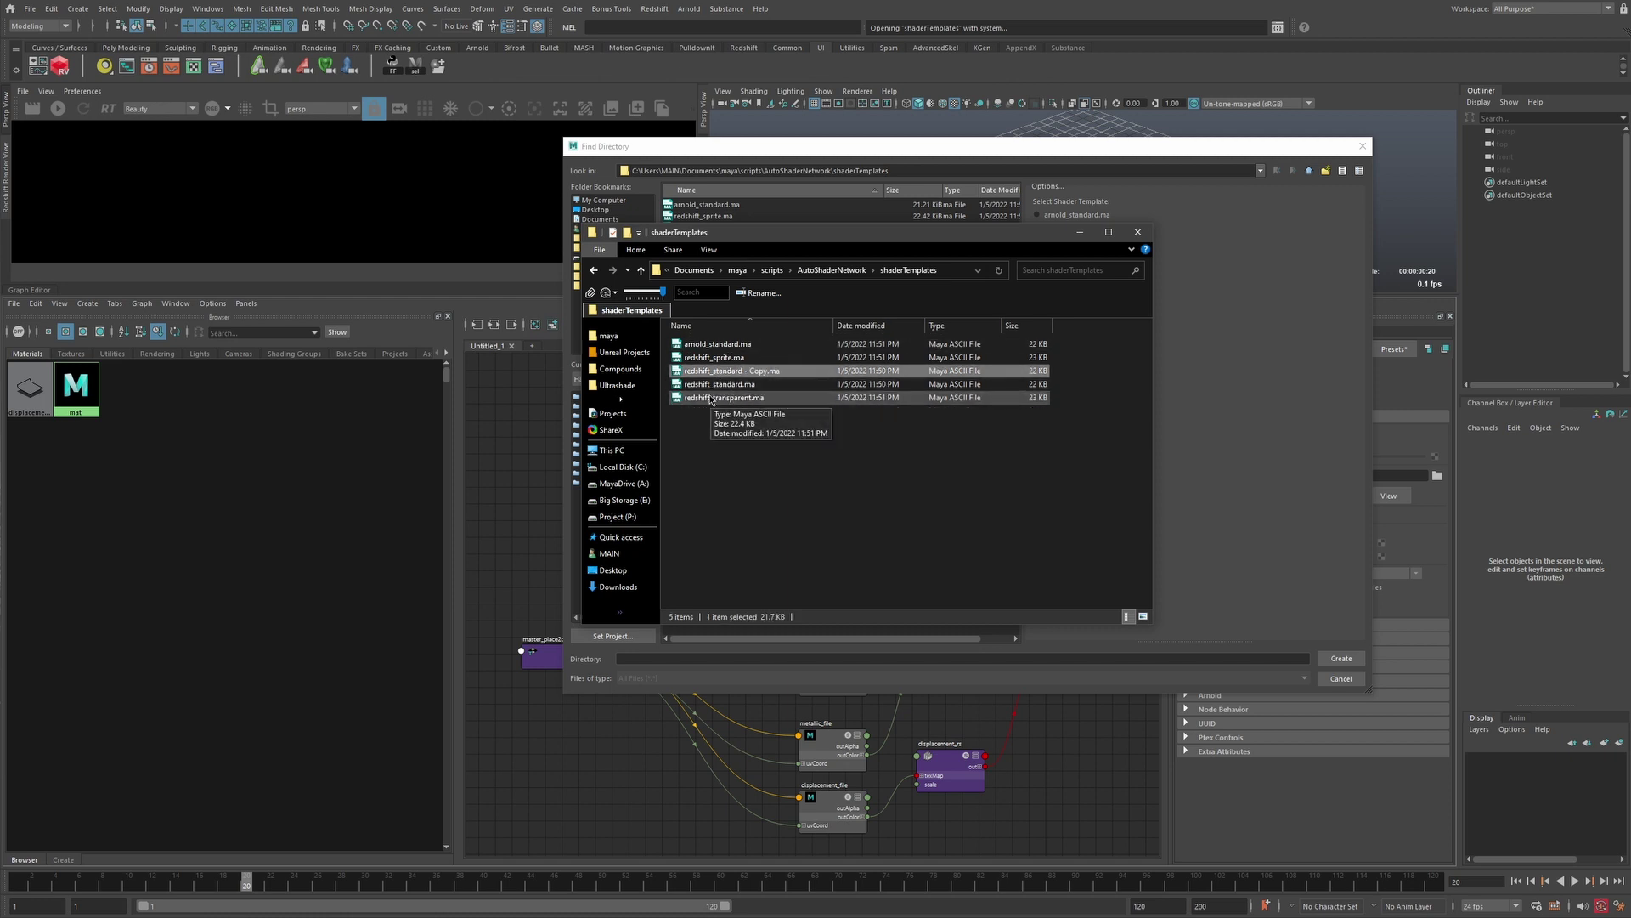
pyautogui.click(1139, 232)
pyautogui.click(1363, 146)
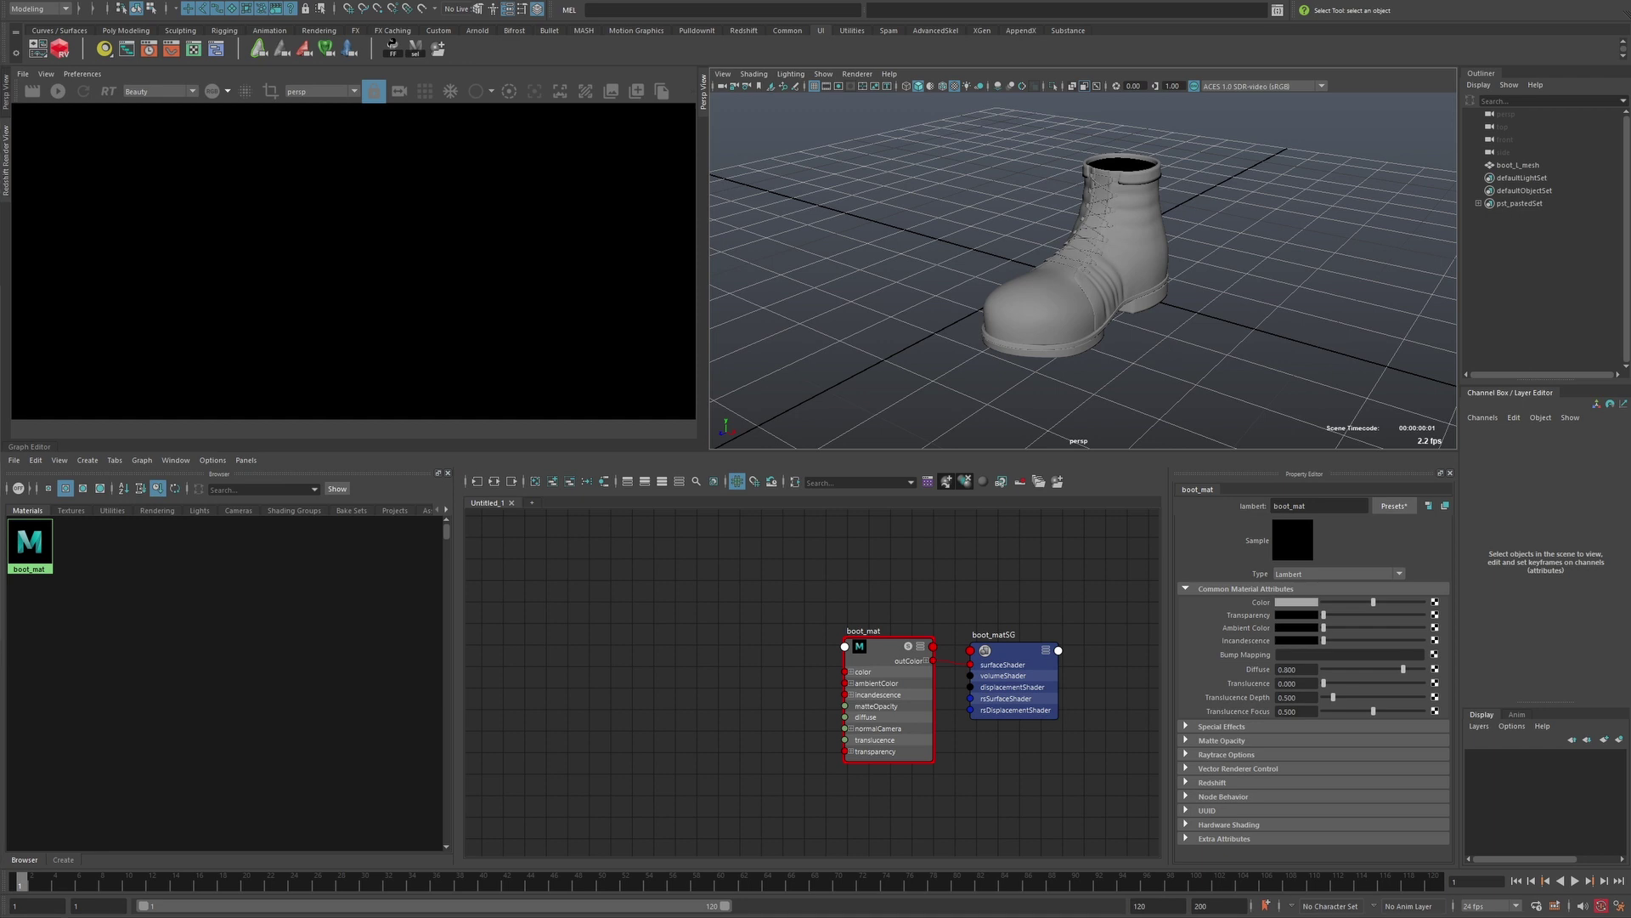
pyautogui.keyDown('alt'); pyautogui.moveTo(1000, 345); pyautogui.dragTo(1007, 351, button='middle'); pyautogui.keyUp('alt')
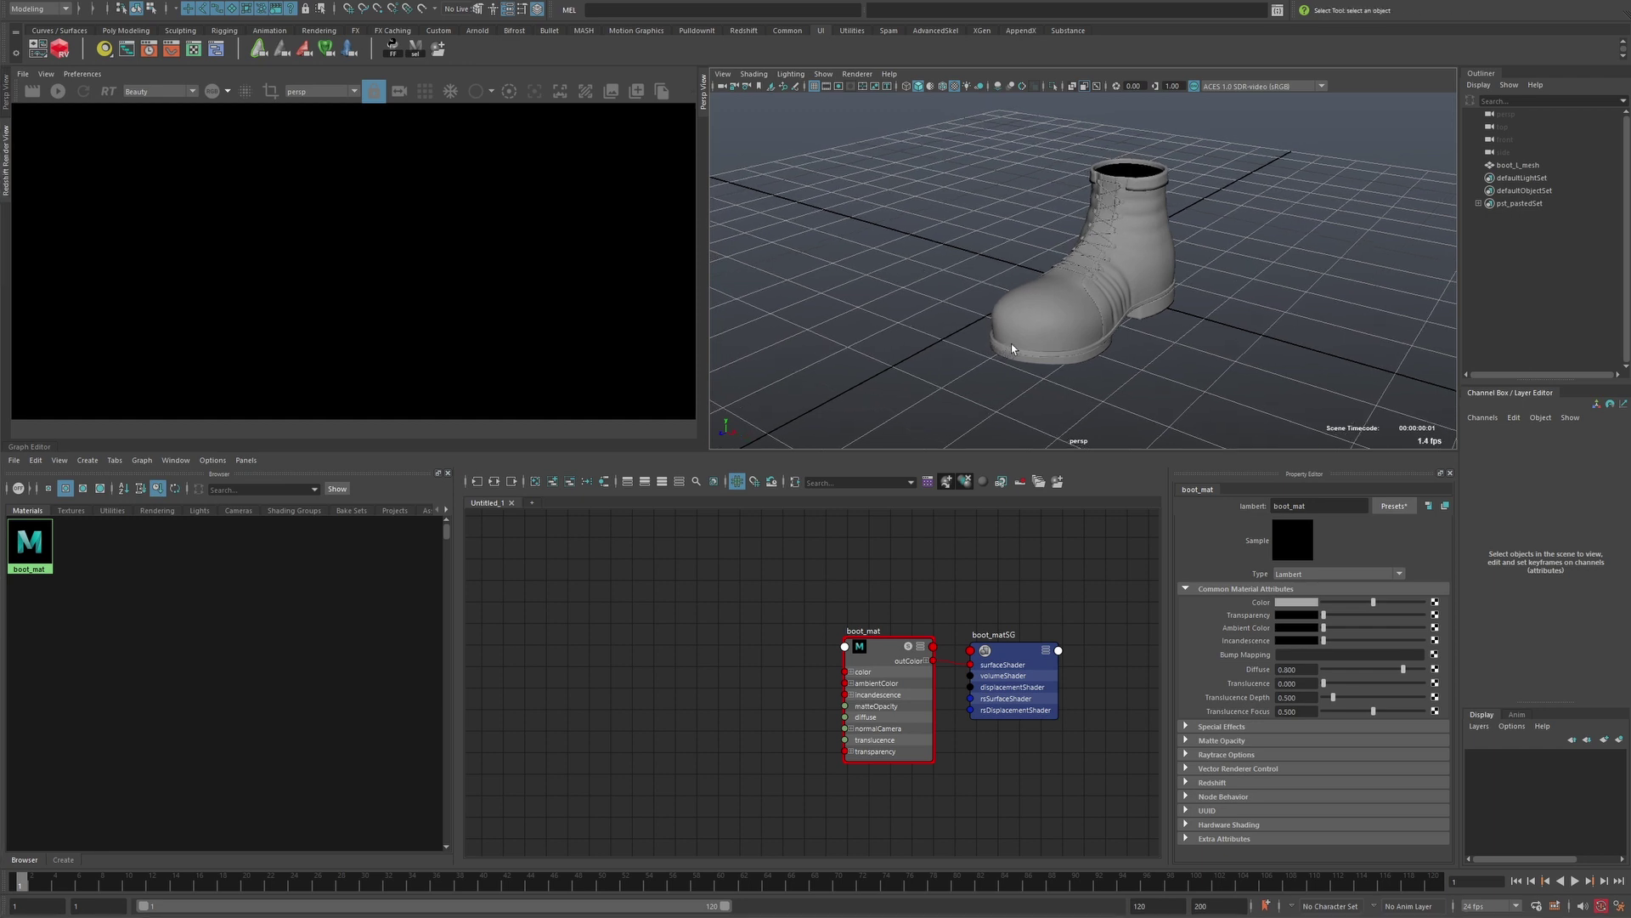
# Move the boot_matSG node slightly closer to boot_mat, then select the boot mesh and frame it in the viewport.
pyautogui.moveTo(979, 667); pyautogui.dragTo(974, 662)
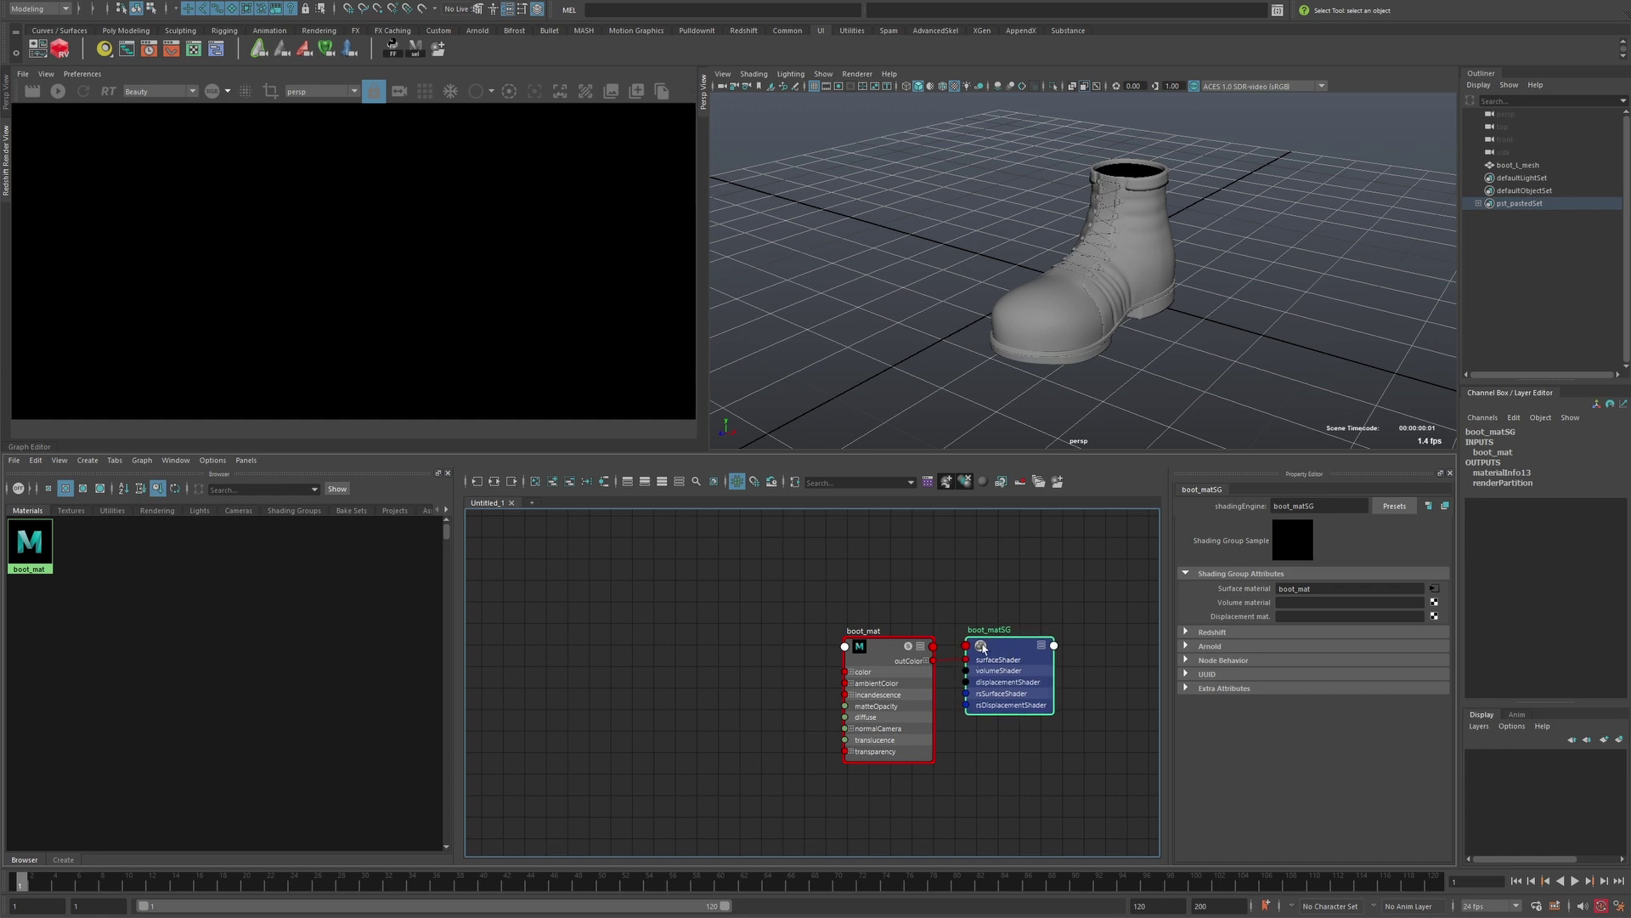
pyautogui.keyDown('alt'); pyautogui.moveTo(954, 240); pyautogui.dragTo(1037, 357); pyautogui.keyUp('alt')
pyautogui.click(1037, 357)
pyautogui.press('f')
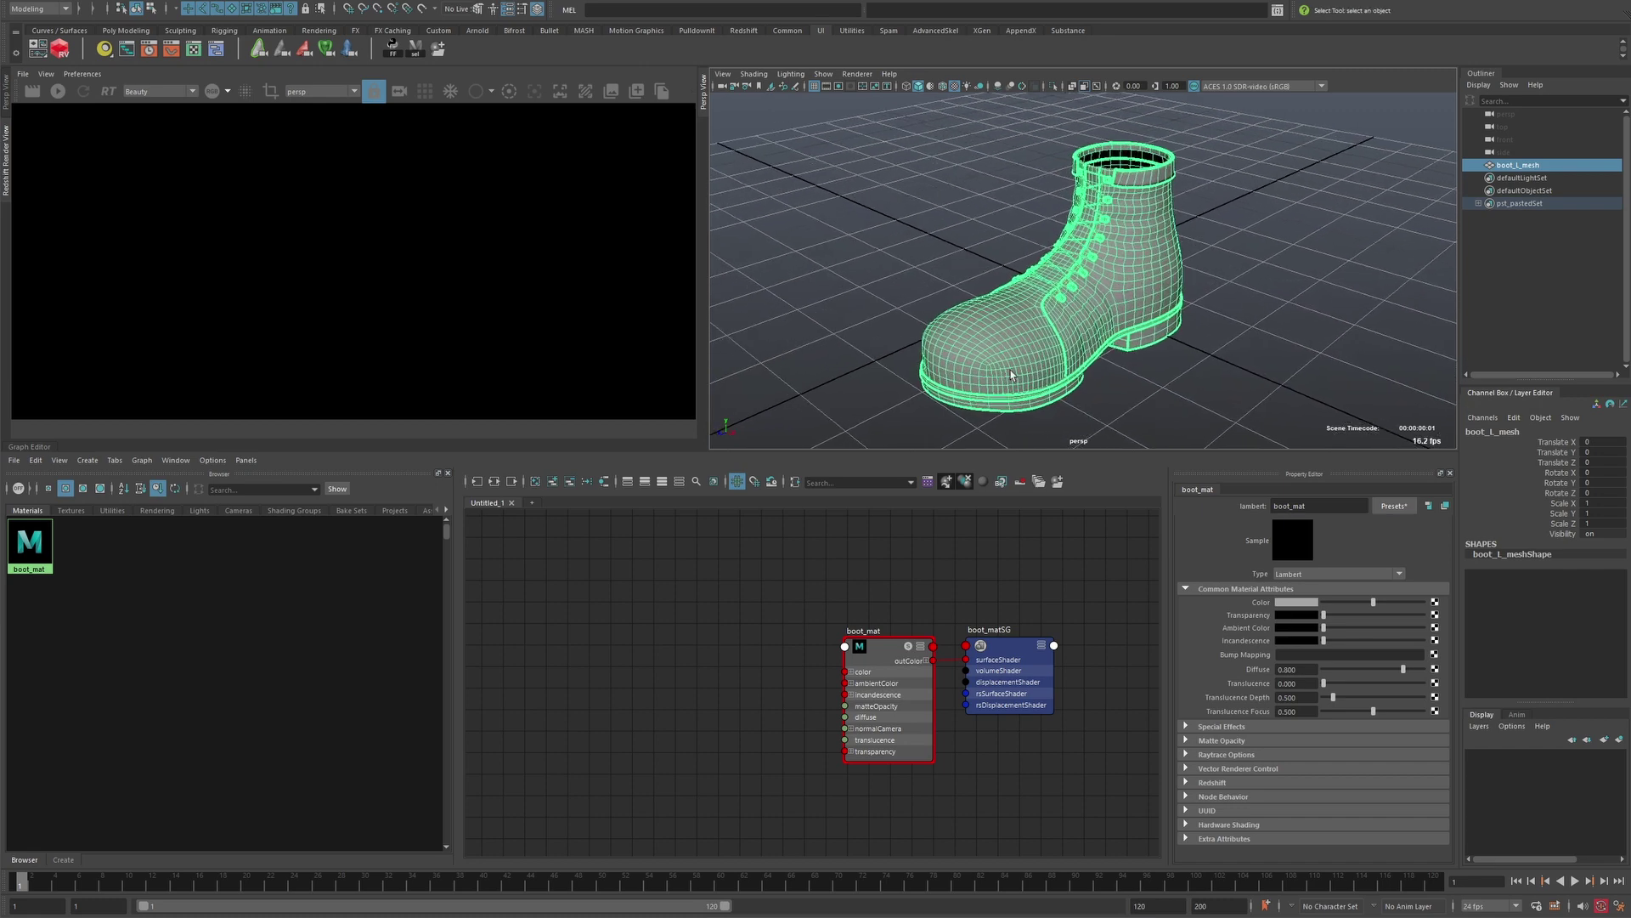
# Open AutoShader's directory chooser and go to the project's substance texture directory containing the boot_mat folder.
pyautogui.click(438, 49)
pyautogui.click(1317, 125)
pyautogui.hotkey('ctrl', 'a')
pyautogui.hotkey('ctrl', 'v')
pyautogui.press('Return')
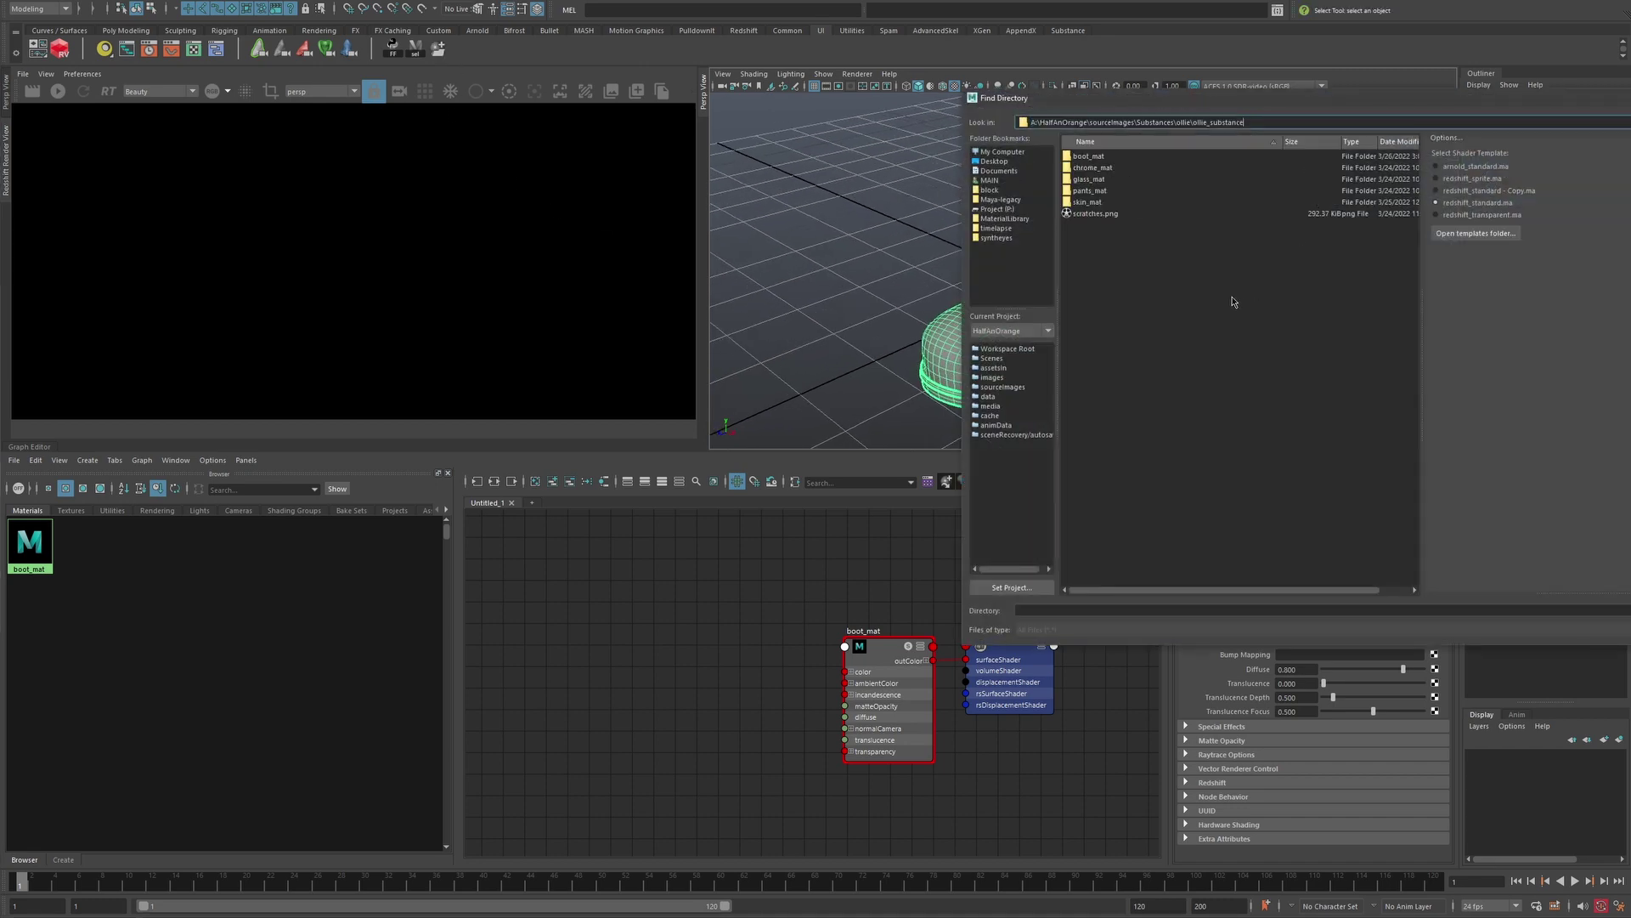
# Build the boot material from the boot_mat folder with the redshift_standard.ma template and move the old boot_mat Lambert node clear of the network.
pyautogui.click(1091, 203)
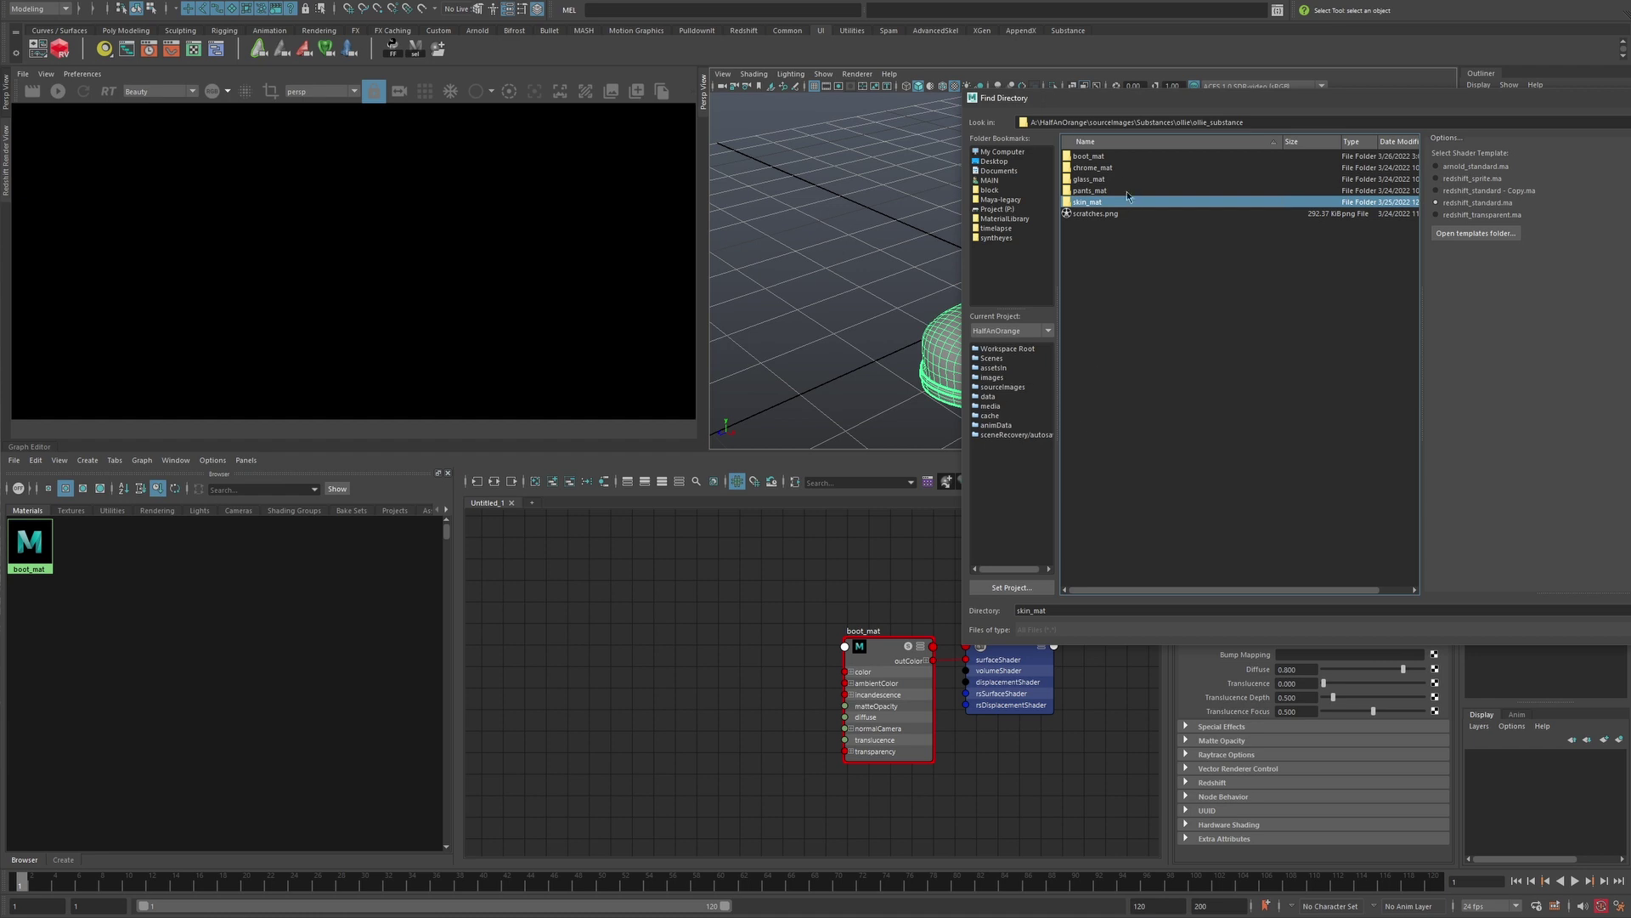
pyautogui.click(1097, 160)
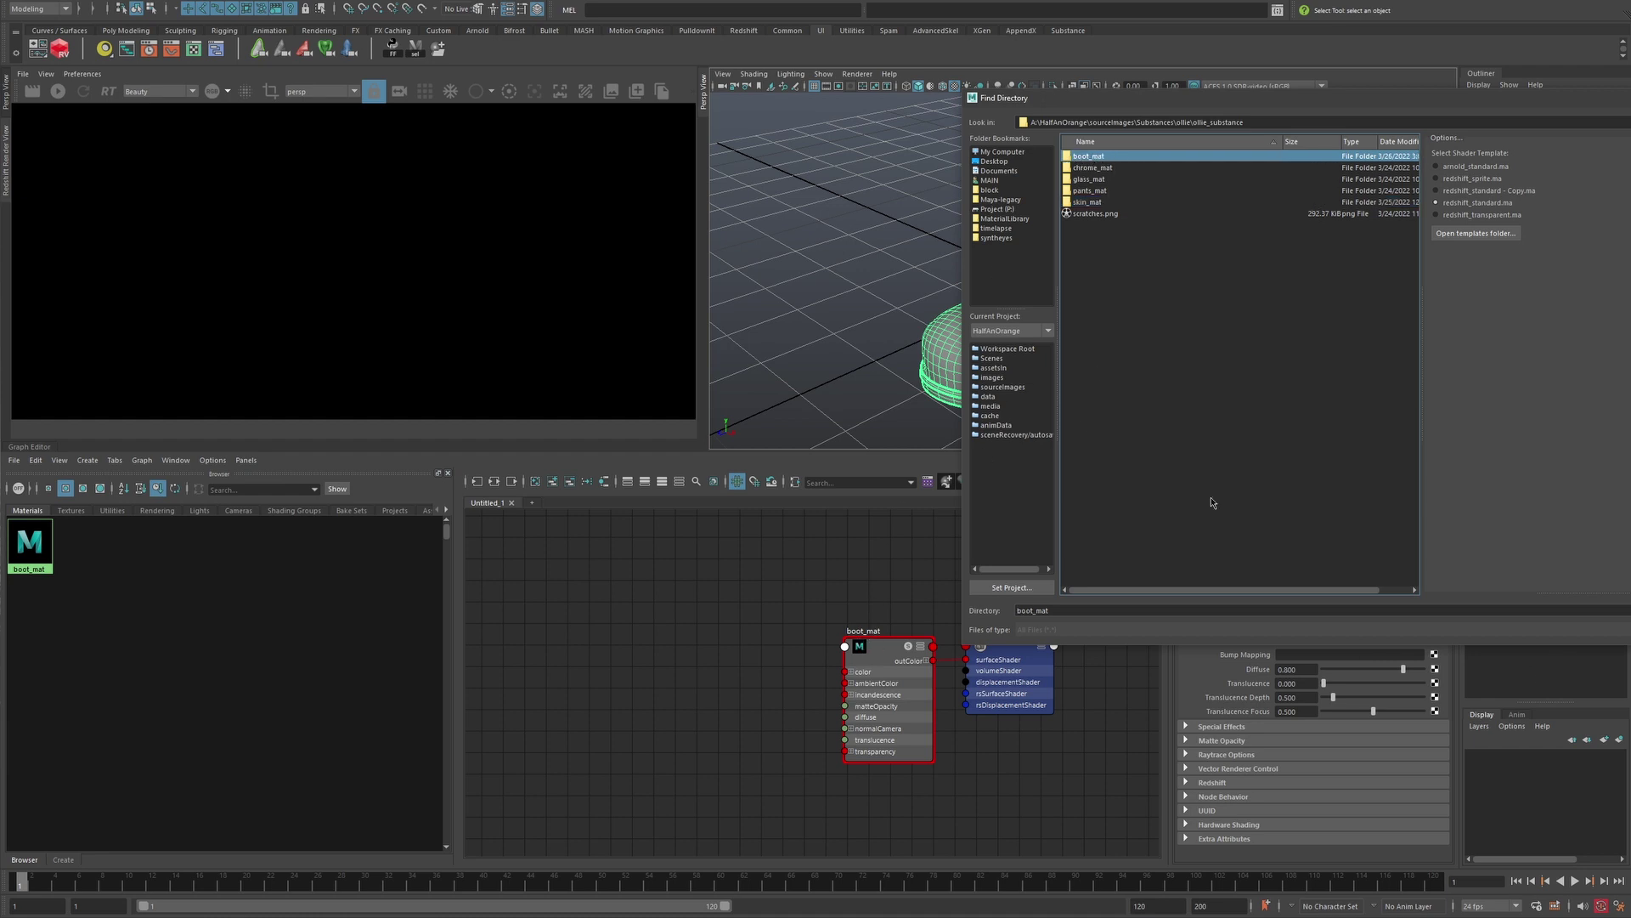
pyautogui.press('Return')
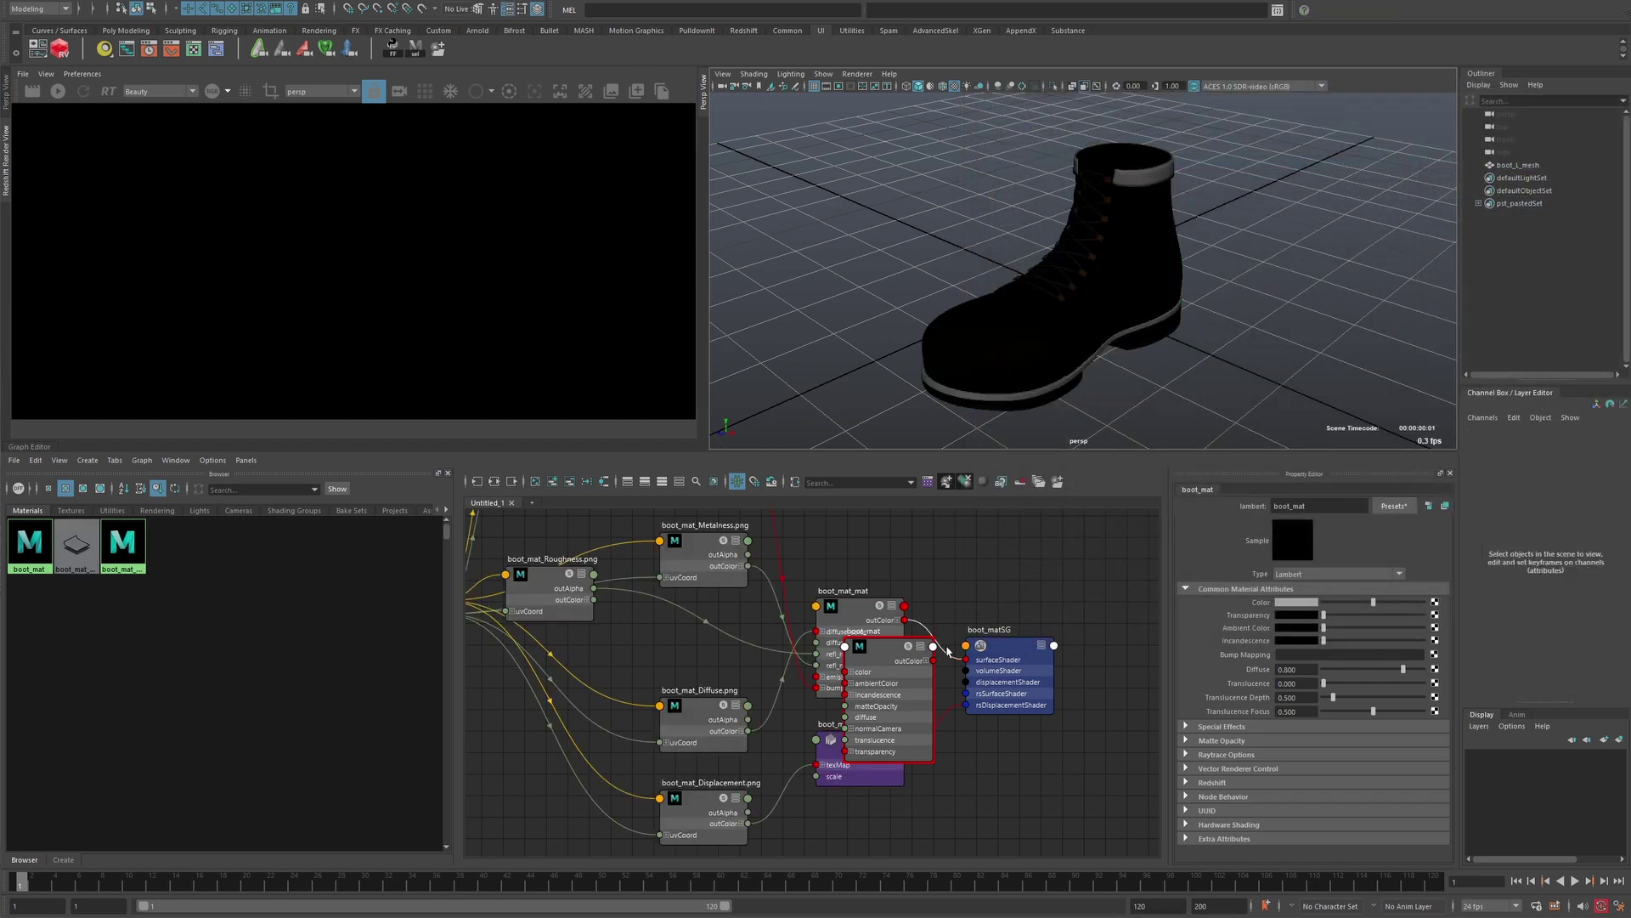
pyautogui.moveTo(897, 659); pyautogui.dragTo(971, 789)
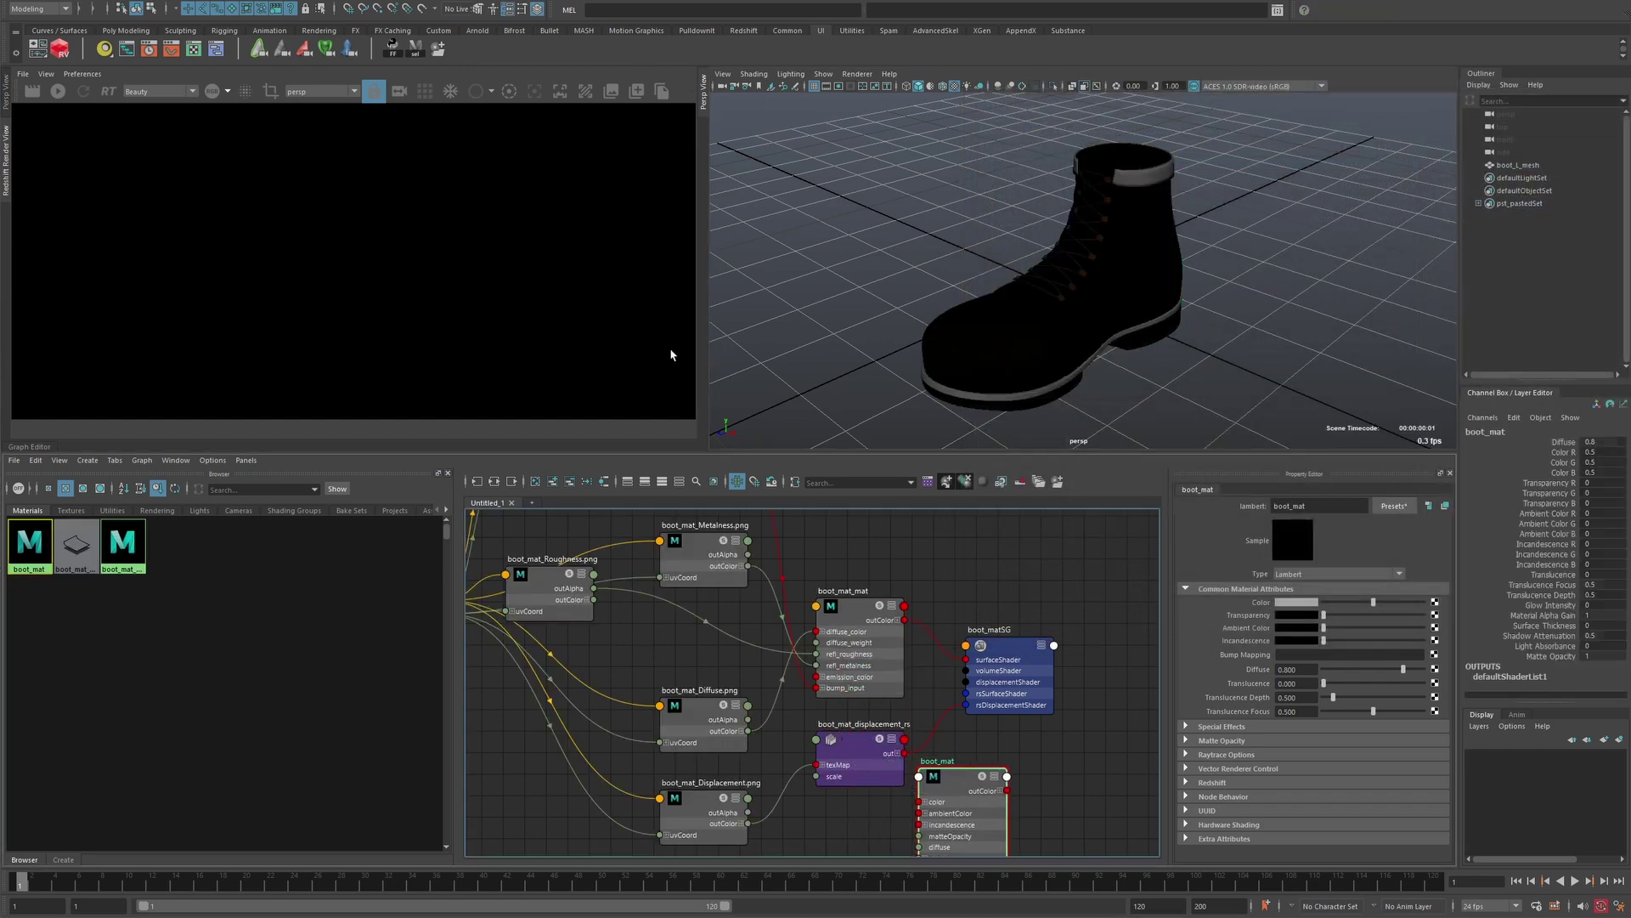
pyautogui.keyDown('alt'); pyautogui.moveTo(807, 308); pyautogui.dragTo(1026, 294); pyautogui.keyUp('alt')
pyautogui.keyDown('alt'); pyautogui.moveTo(1027, 294); pyautogui.dragTo(814, 292, button='middle'); pyautogui.keyUp('alt')
pyautogui.keyDown('alt'); pyautogui.moveTo(815, 292); pyautogui.dragTo(901, 421); pyautogui.keyUp('alt')
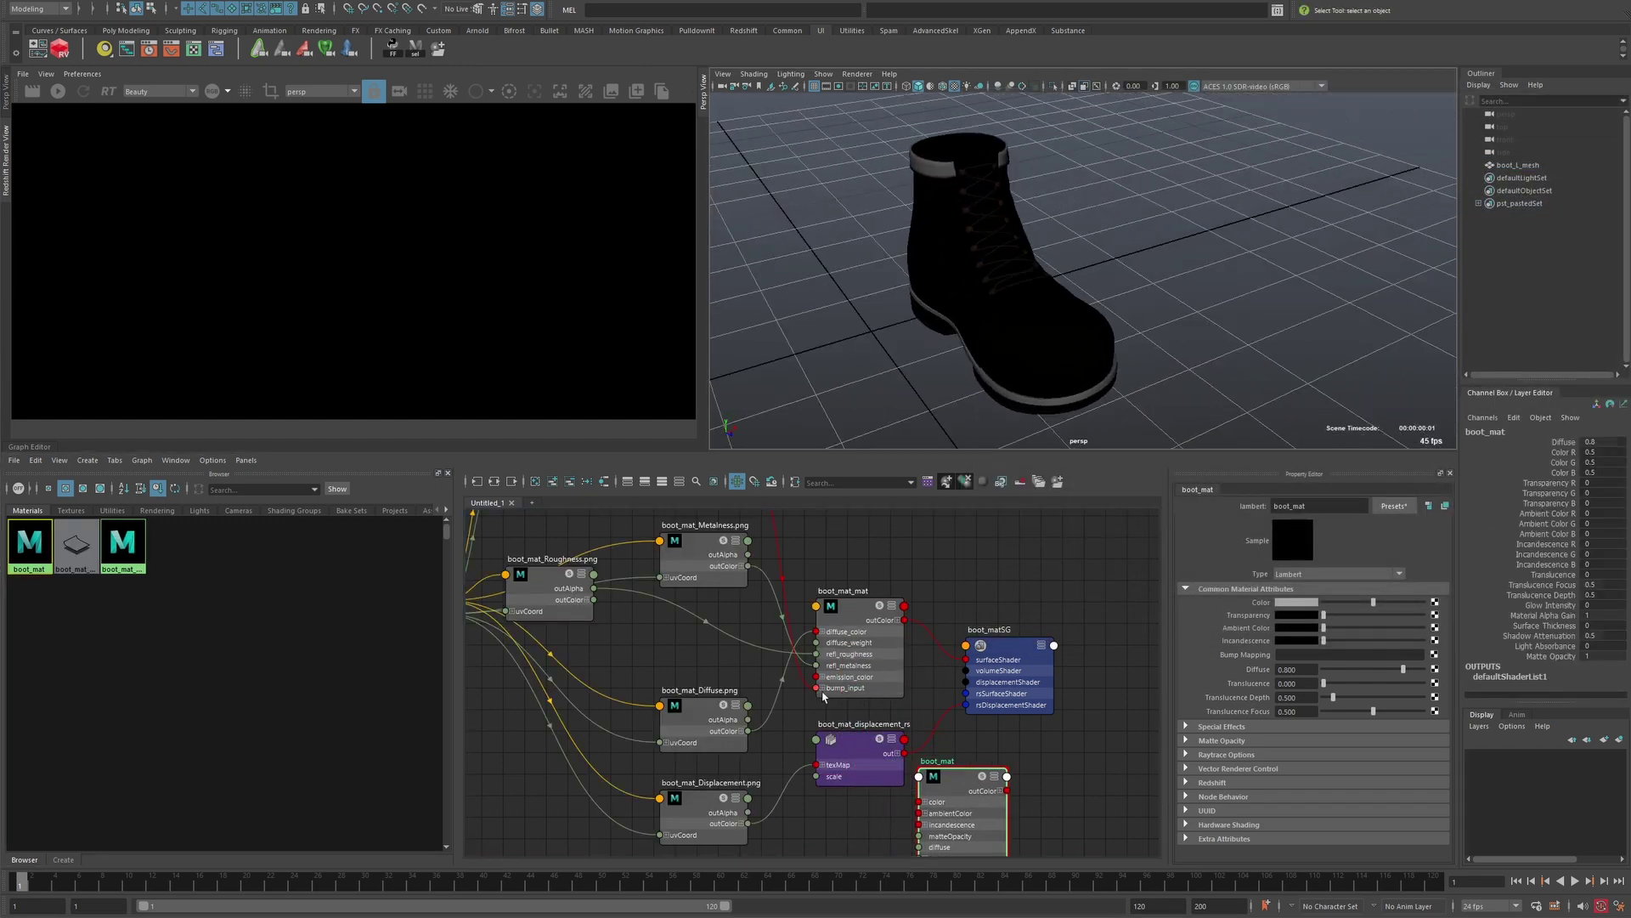
pyautogui.scroll(-2, 939, 712)
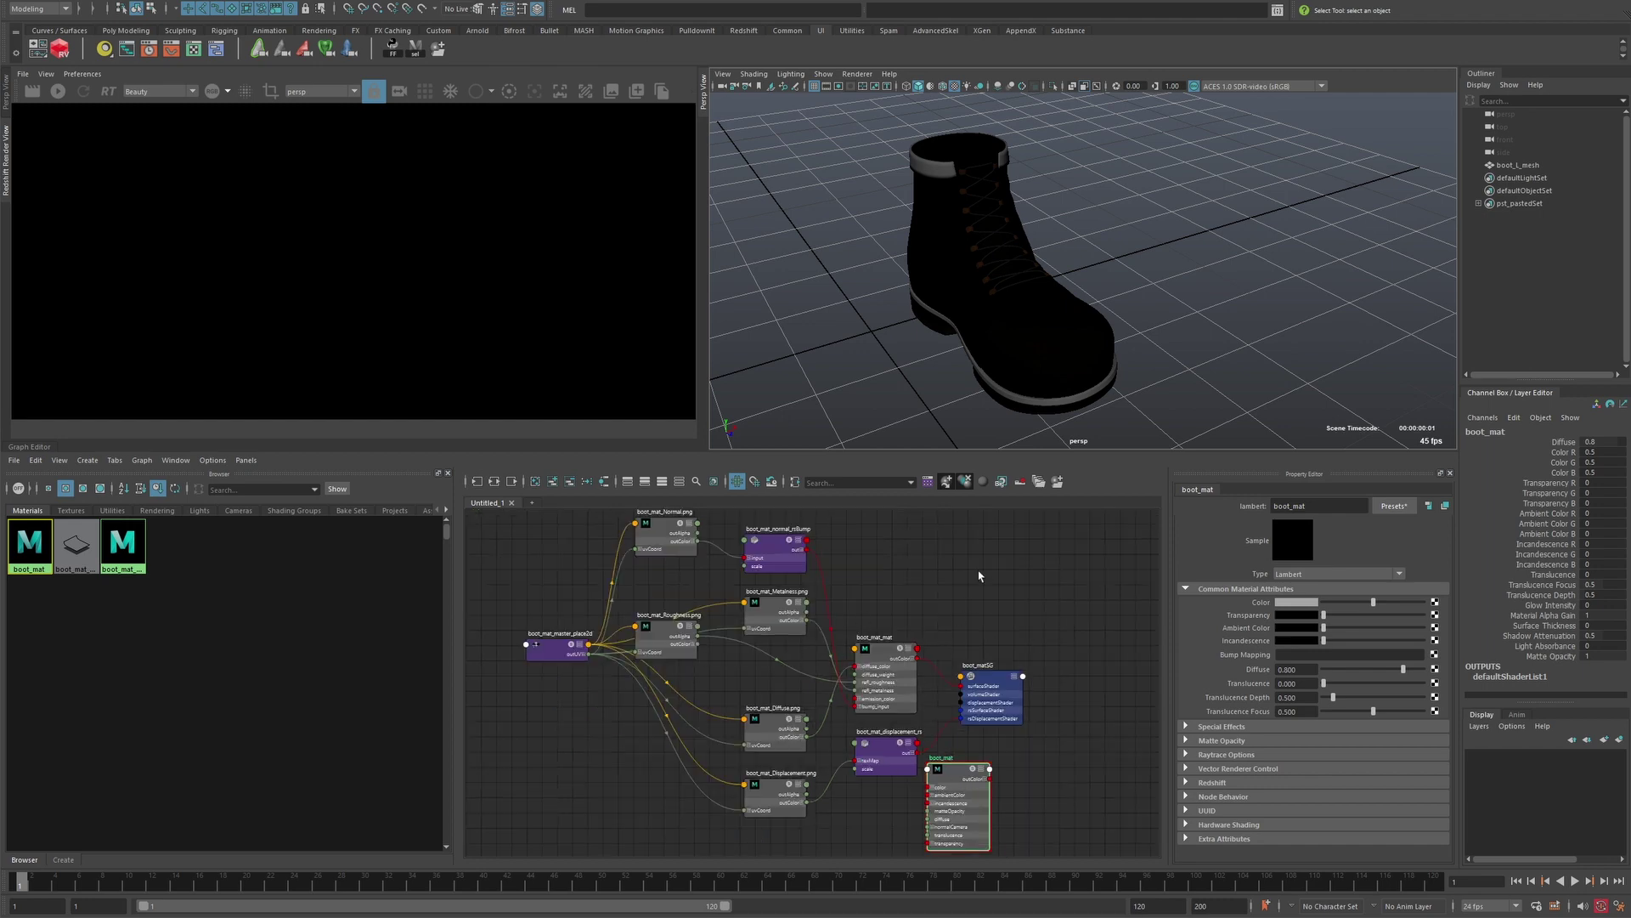
pyautogui.moveTo(977, 315)
pyautogui.keyDown('alt'); pyautogui.mouseDown()
pyautogui.moveTo(1037, 390)
pyautogui.moveTo(958, 315)
pyautogui.mouseUp(); pyautogui.keyUp('alt')
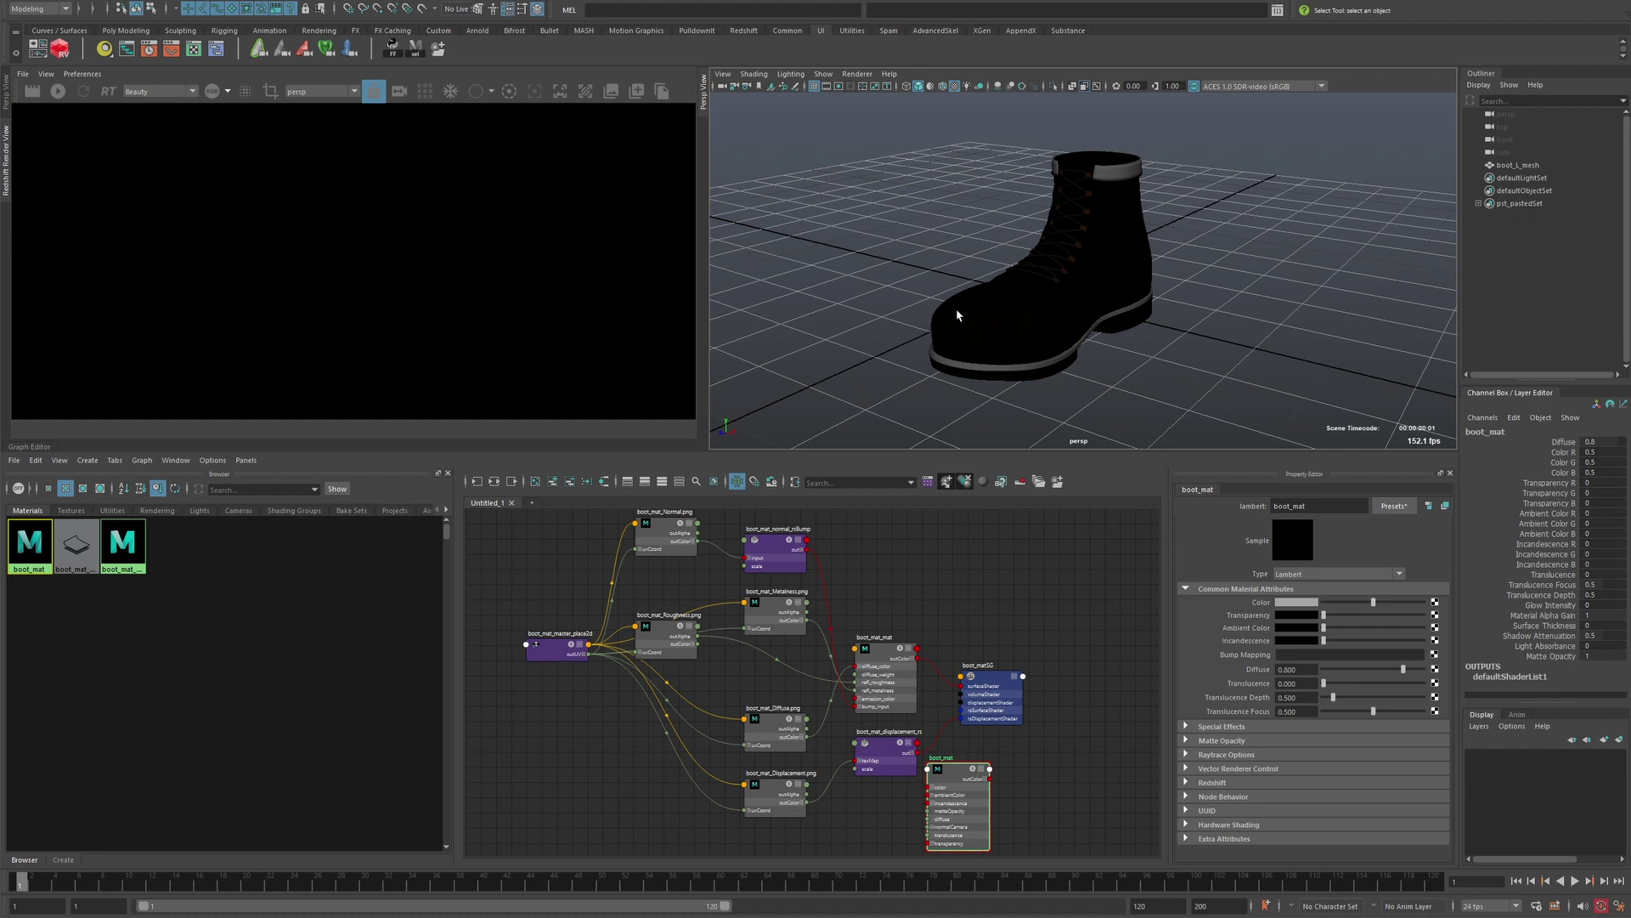
# Undo the generated network and delete the original boot_mat Lambert node, keeping the boot_matSG shading group.
pyautogui.press('Delete')
pyautogui.press('f')
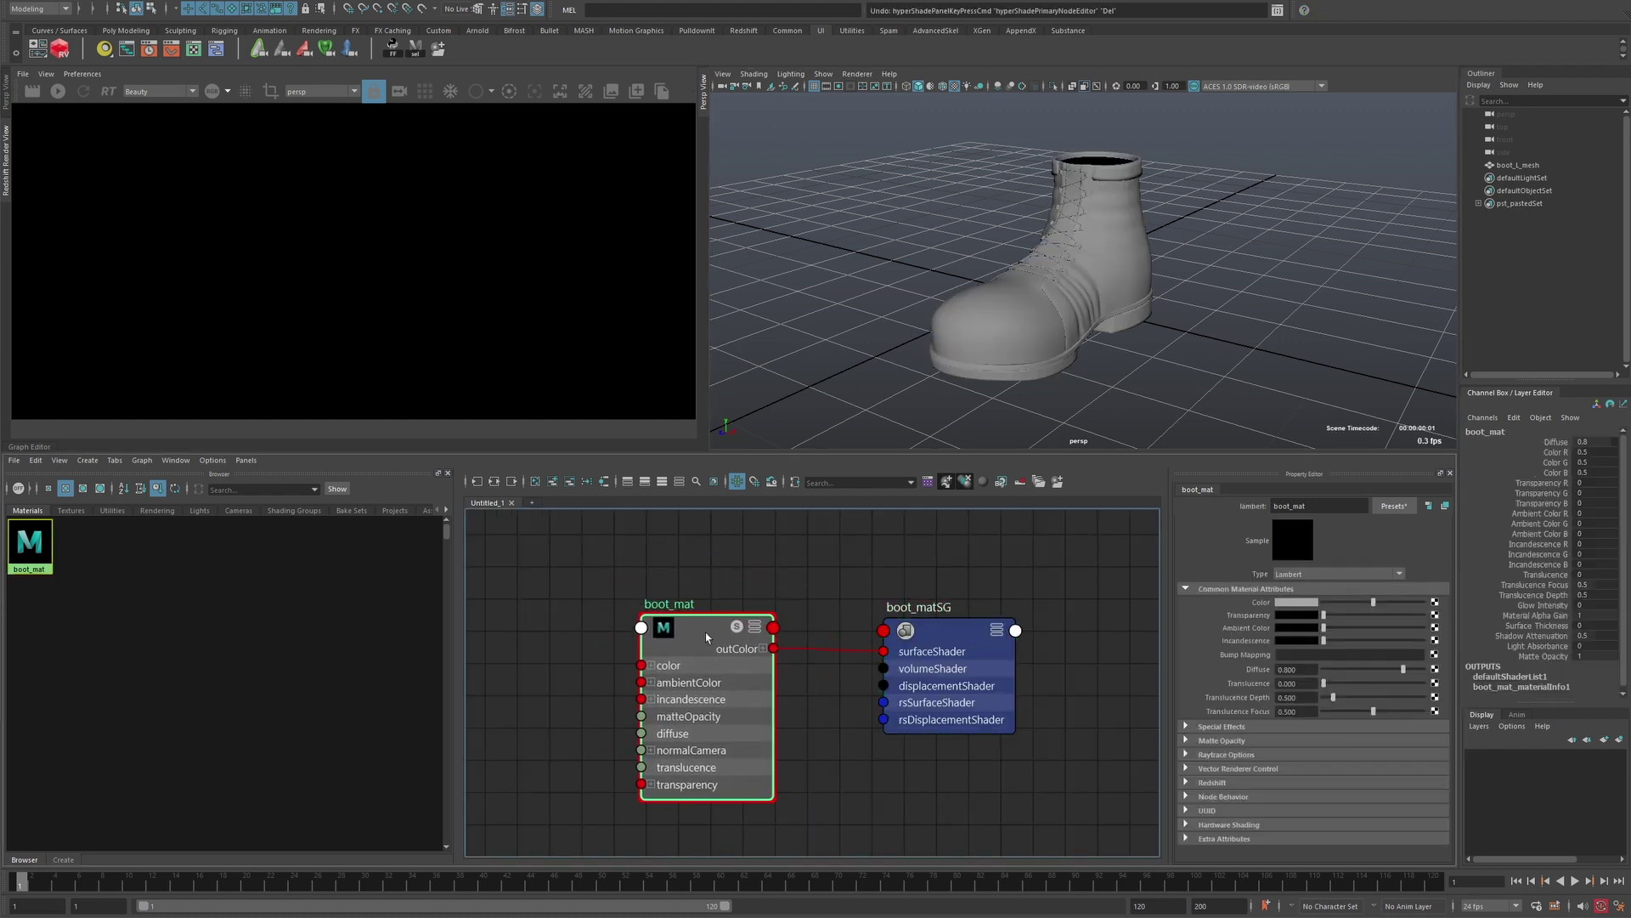
pyautogui.press('Delete')
pyautogui.moveTo(946, 634); pyautogui.dragTo(922, 628)
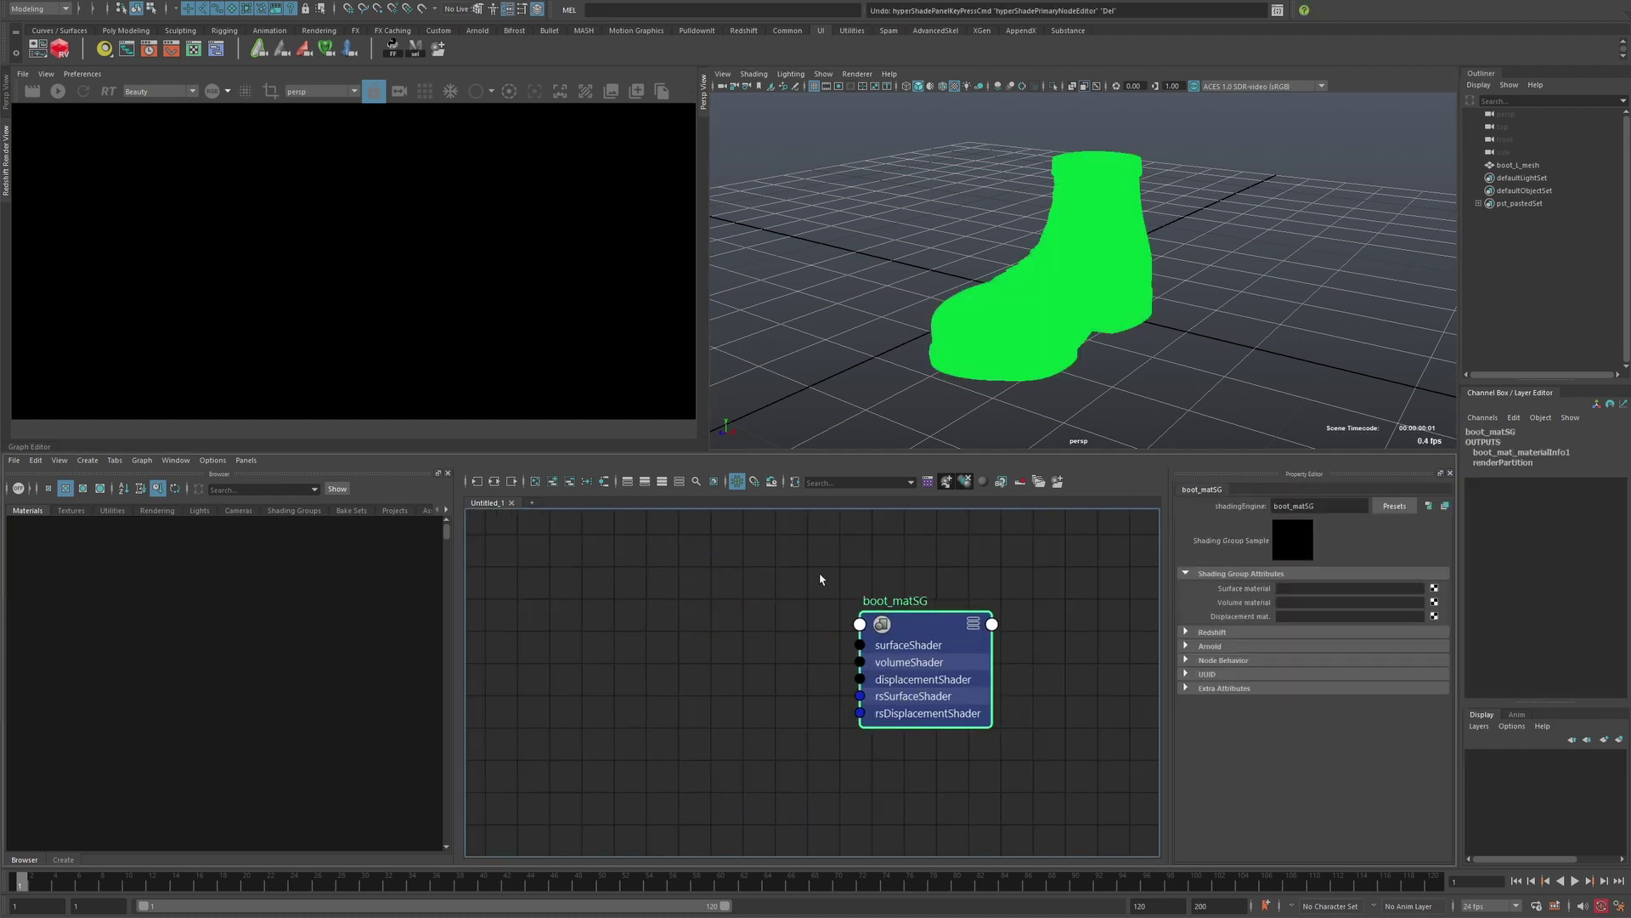
# Rename the boot_matSG shading group as boot_mat_SG.
pyautogui.doubleClick(908, 601)
pyautogui.click(923, 629)
pyautogui.doubleClick(898, 598)
pyautogui.click(897, 599)
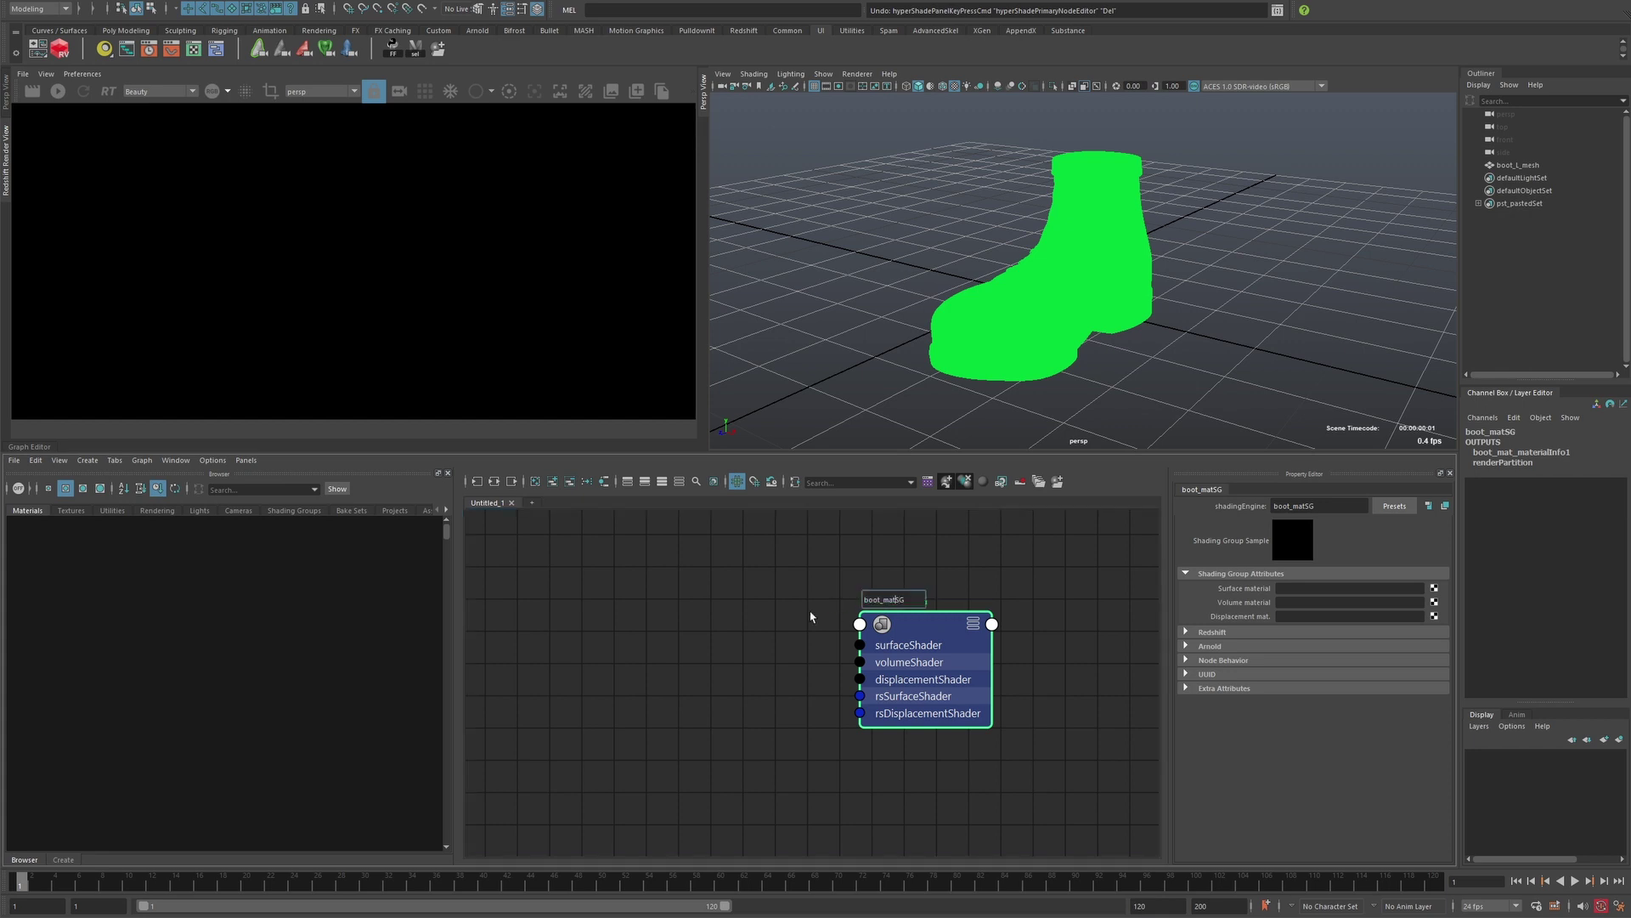
pyautogui.write('_')
pyautogui.press('Return')
# Run AutoShader on the boot_mat folder with the redshift_standard.ma template and graph the connections of boot_mat_SG.
pyautogui.click(438, 51)
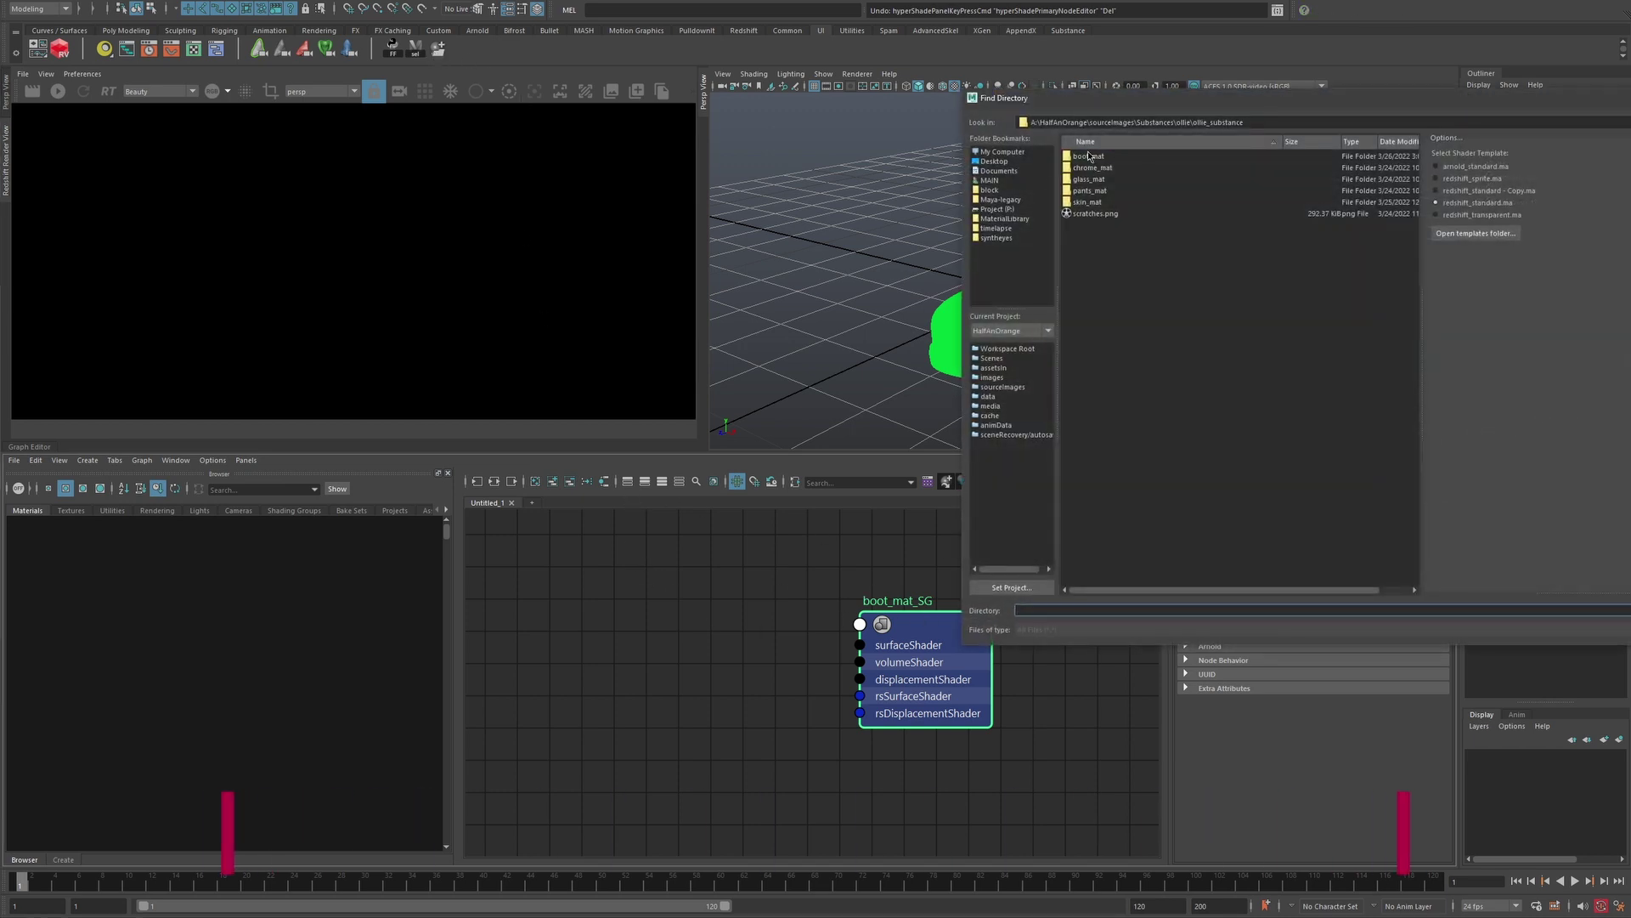
pyautogui.press('Return')
pyautogui.scroll(-3, 895, 695)
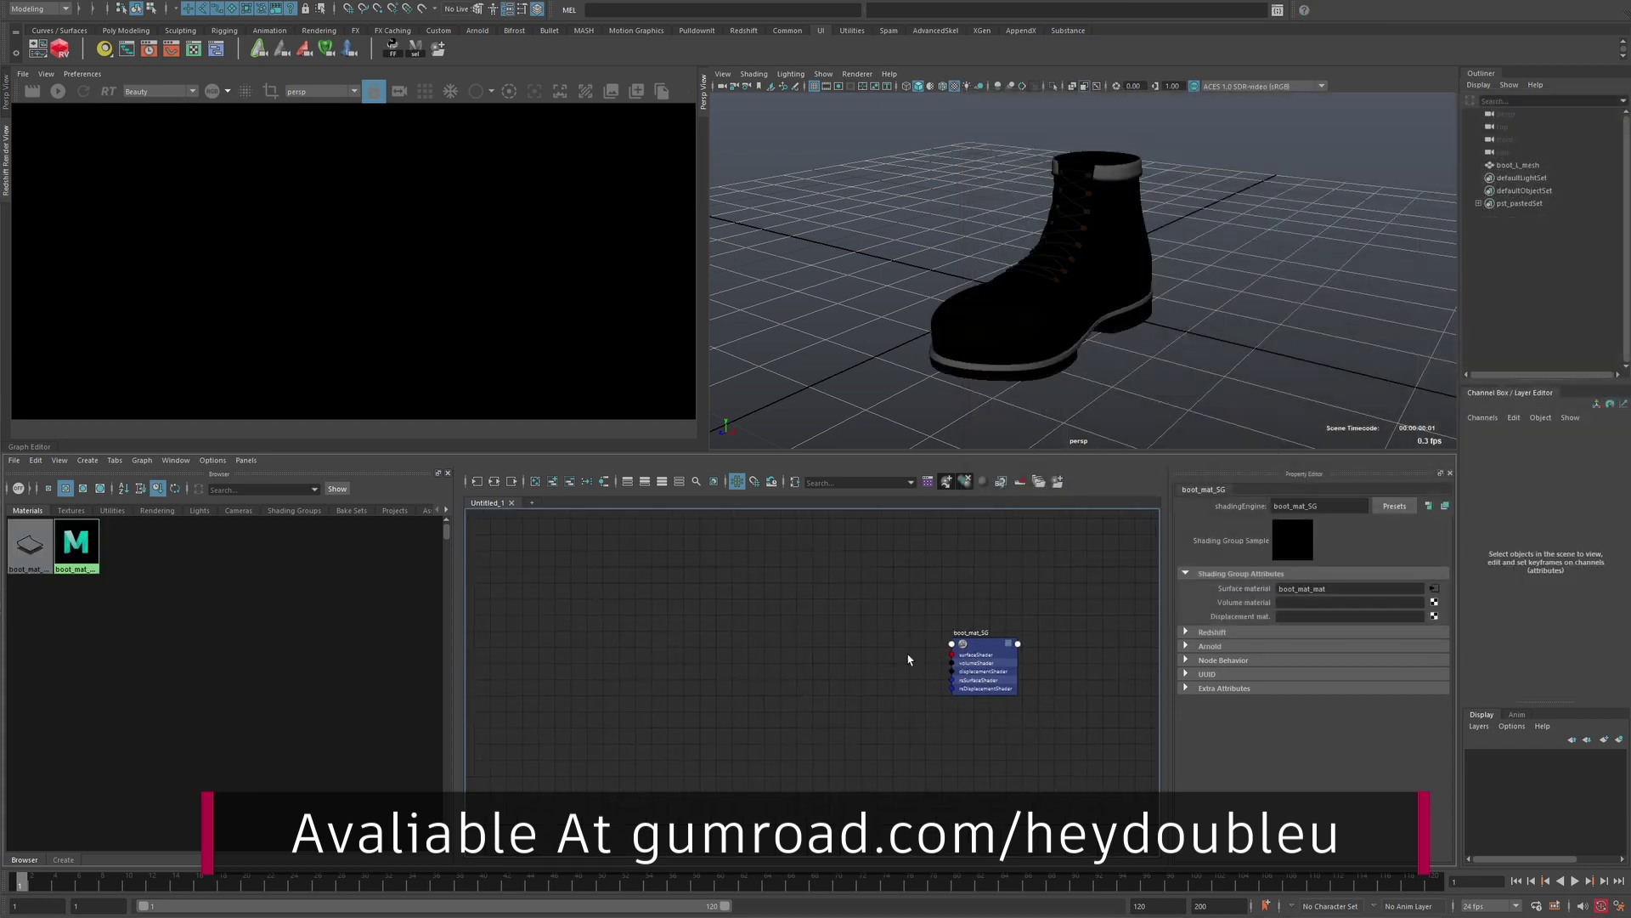
pyautogui.click(964, 647)
pyautogui.click(494, 482)
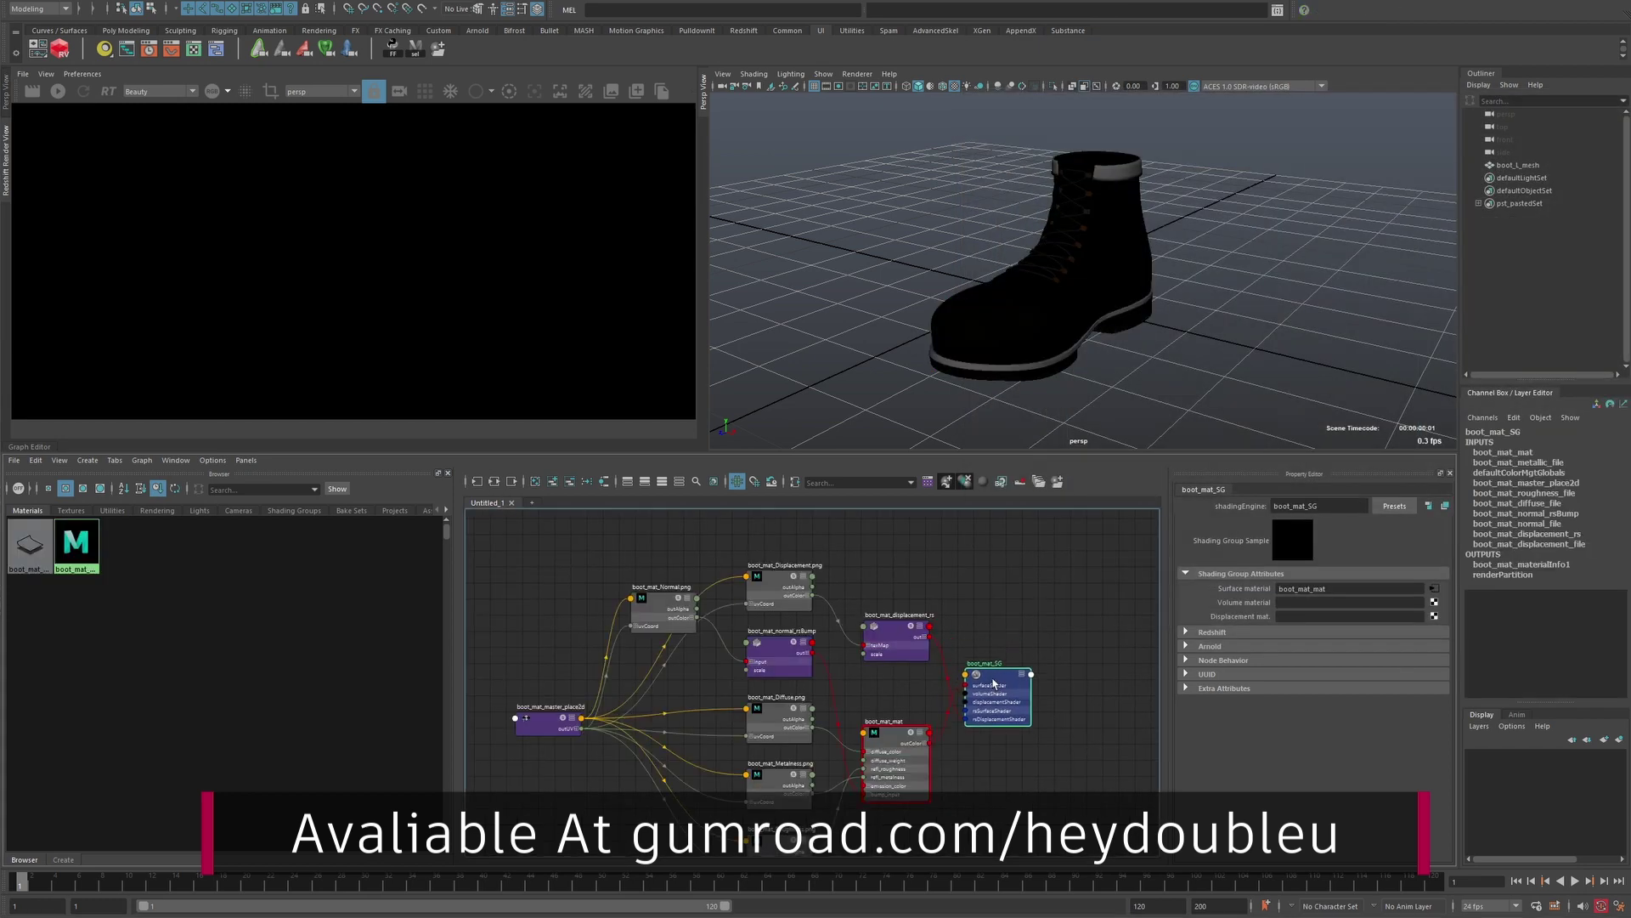